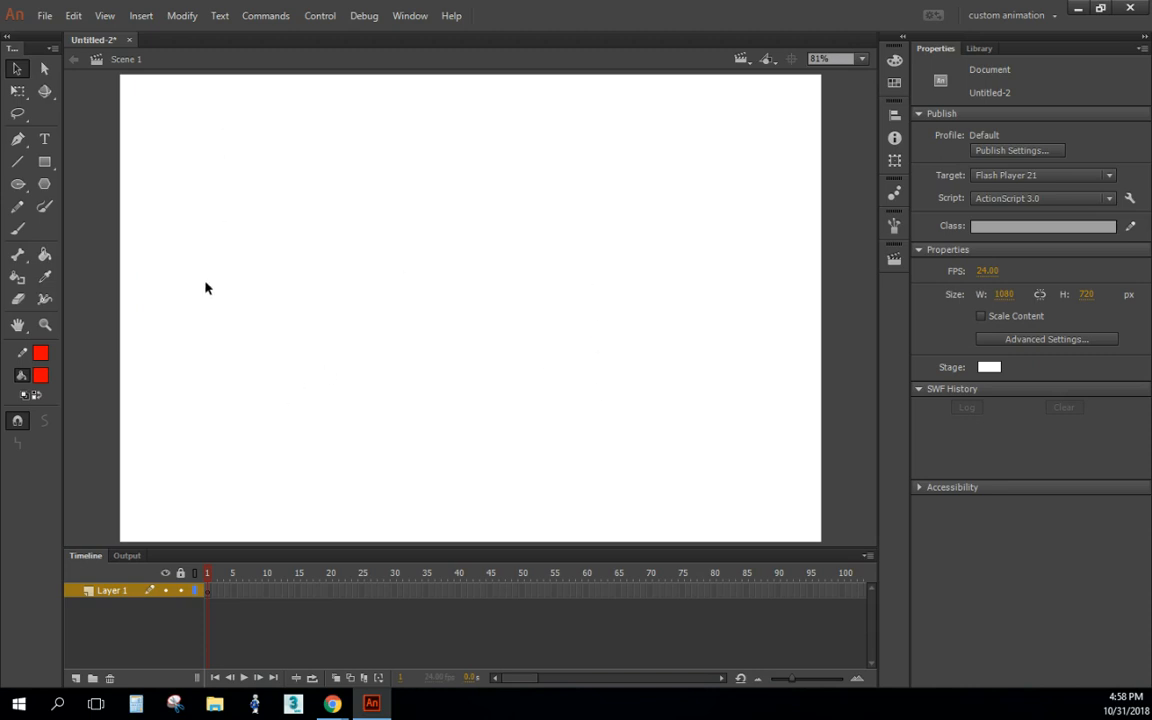
left_click(47, 70)
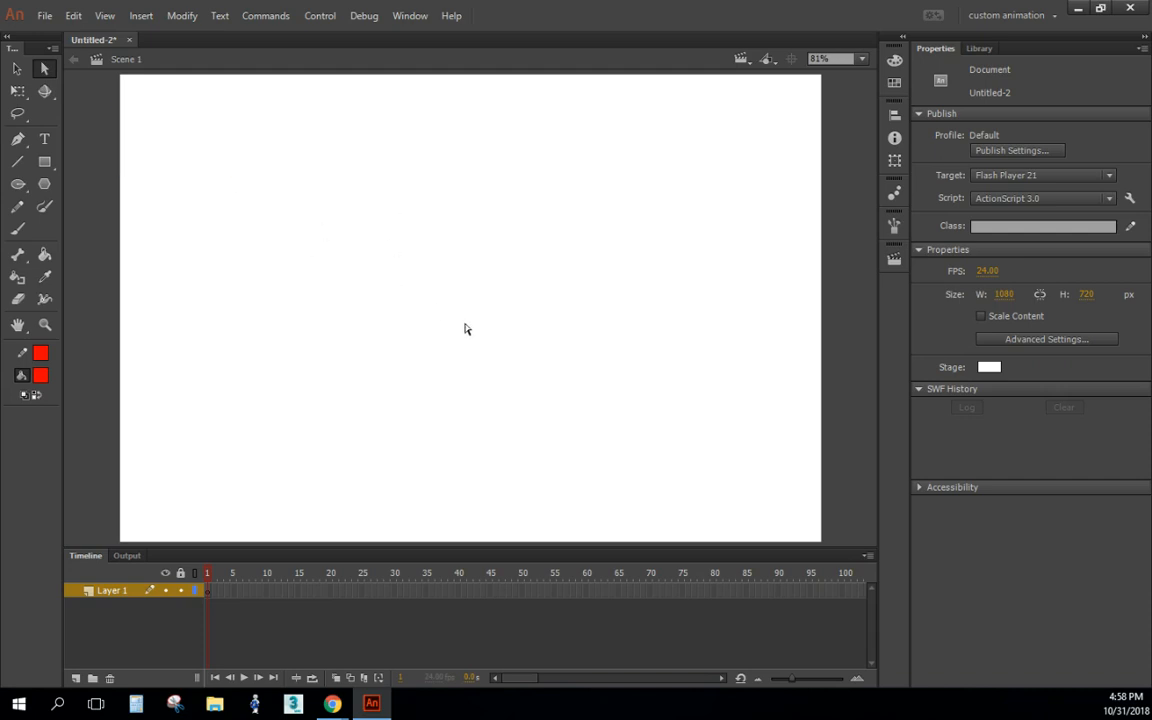
left_click_drag(455, 376, 468, 391)
left_click(17, 90)
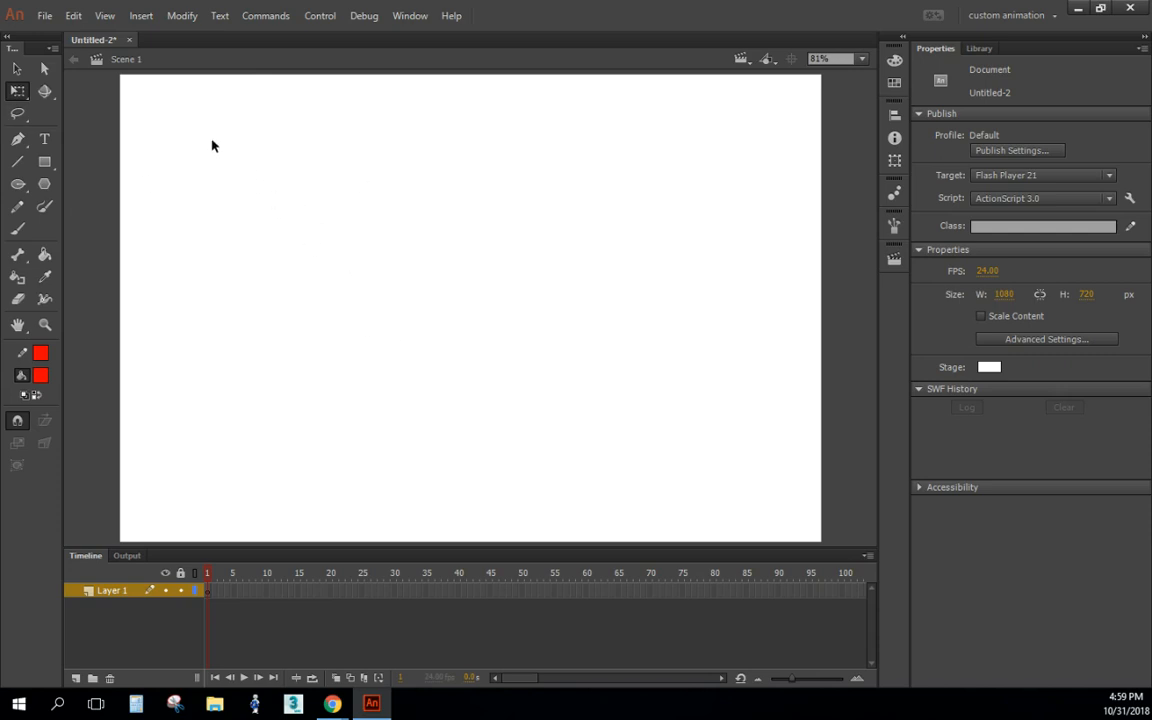
left_click_drag(226, 180, 502, 411)
left_click(18, 113)
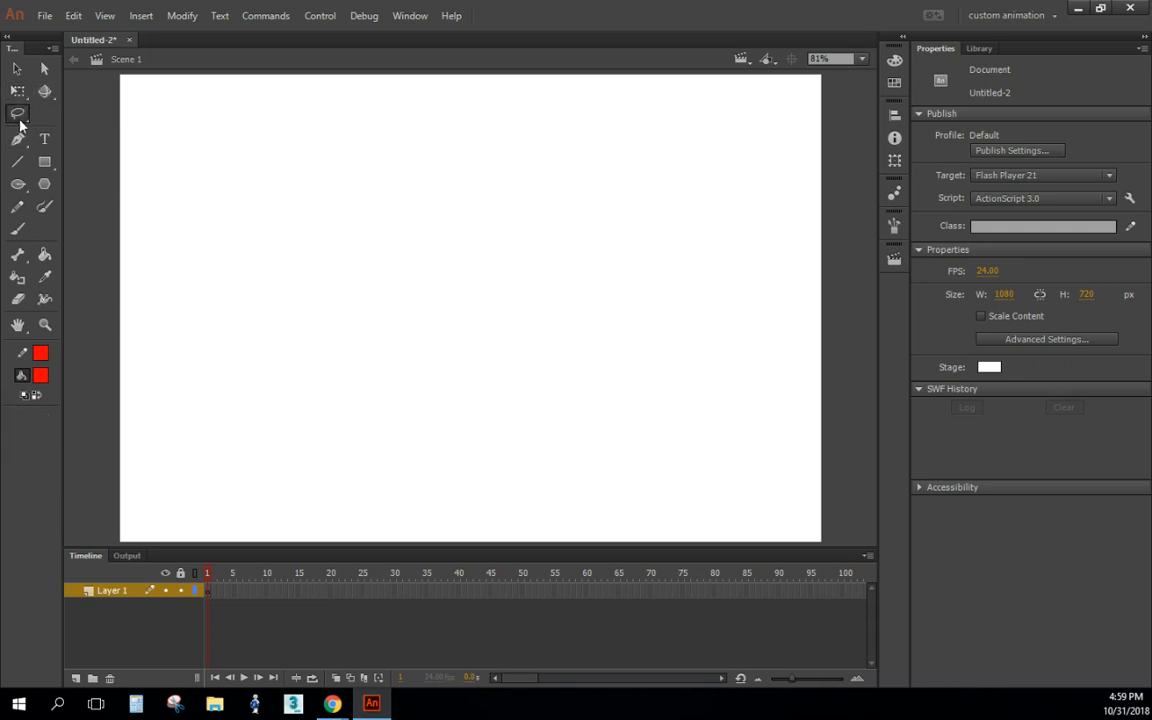
mouse_move(255, 362)
left_mouse_down()
mouse_move(218, 86)
mouse_move(639, 266)
mouse_move(421, 336)
mouse_move(343, 322)
mouse_move(365, 437)
mouse_move(277, 364)
mouse_move(223, 278)
mouse_move(341, 243)
mouse_move(525, 156)
mouse_move(641, 381)
mouse_move(470, 409)
mouse_move(341, 465)
mouse_move(327, 370)
mouse_move(258, 341)
left_mouse_up()
- Draw an open, looping red curve on the left half of the stage with the Pen tool
left_click(18, 139)
left_click_drag(195, 229, 514, 377)
left_click_drag(321, 325, 483, 221)
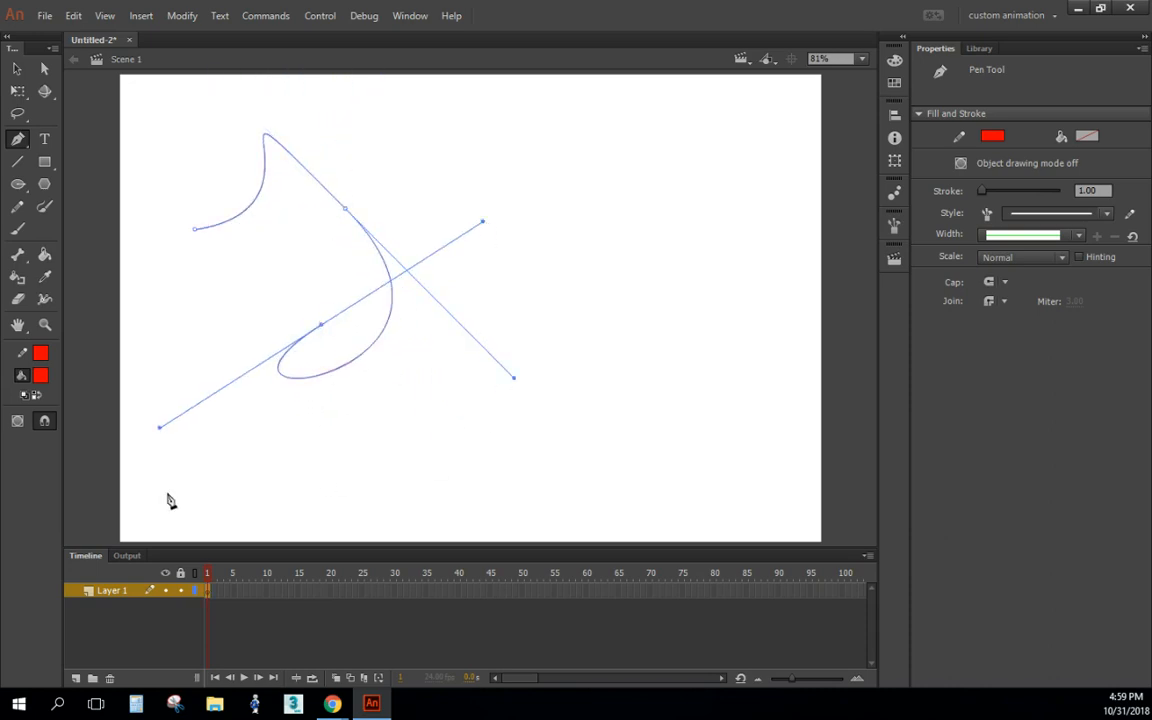
left_click(409, 381)
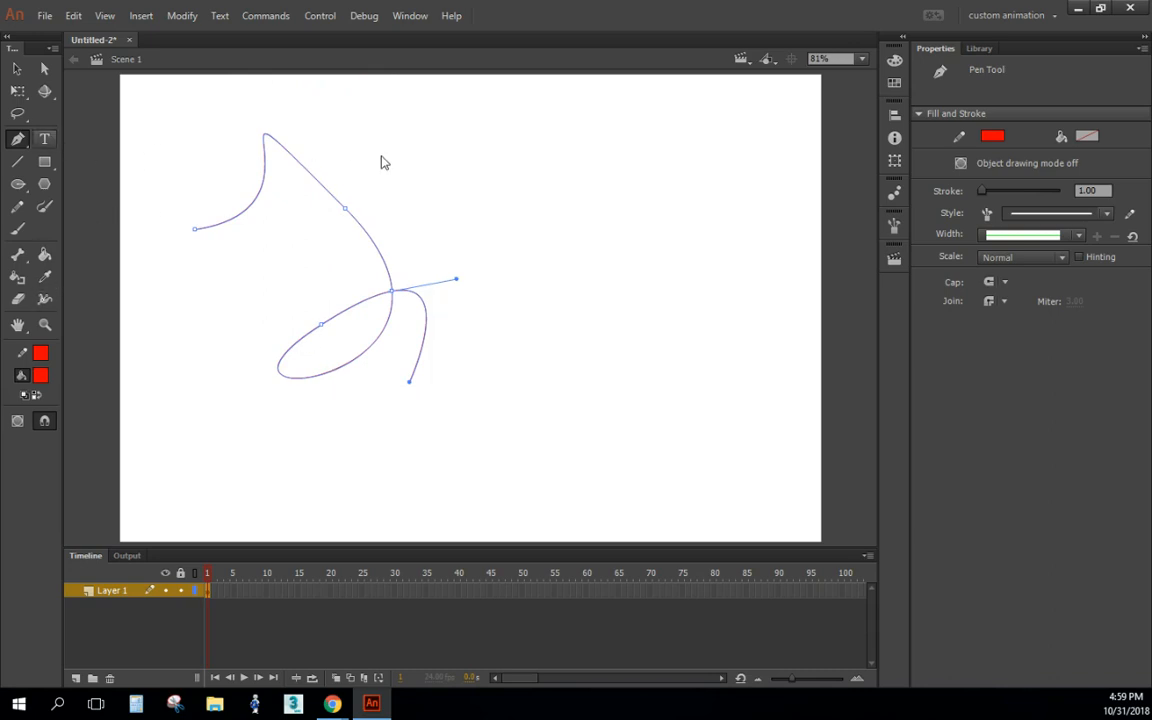
- Add a static text line reading "fukyfkuyfkyfllkb.kj" beside the peak of the curve
key("t")
left_click(440, 200)
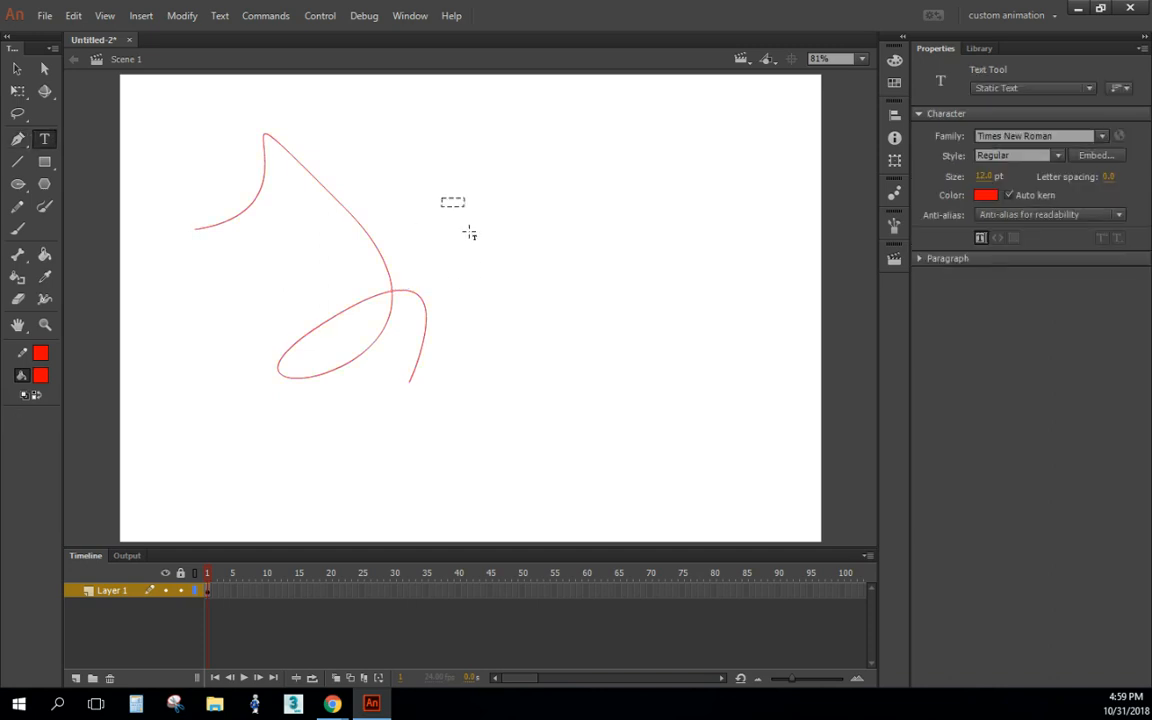
left_click(498, 270)
left_click(326, 158)
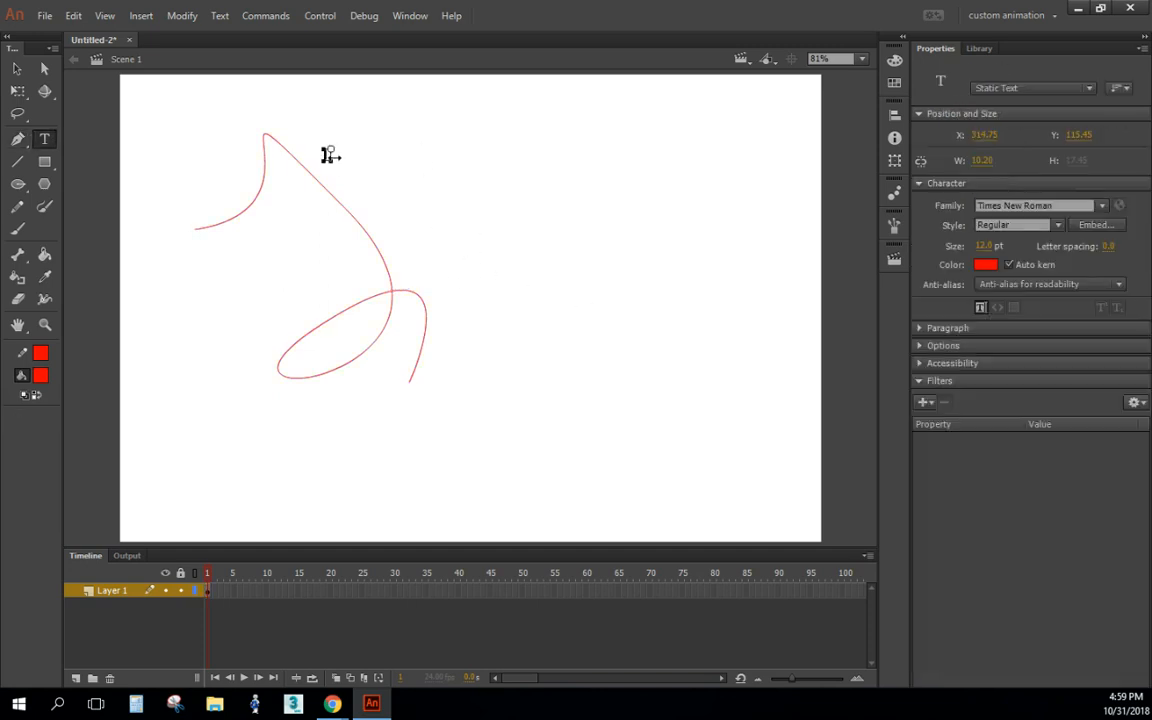
type("fakylkuyjlkyflkhk")
- Set the text size to 37 pt, leaving the font family and style as they are
left_click(1102, 206)
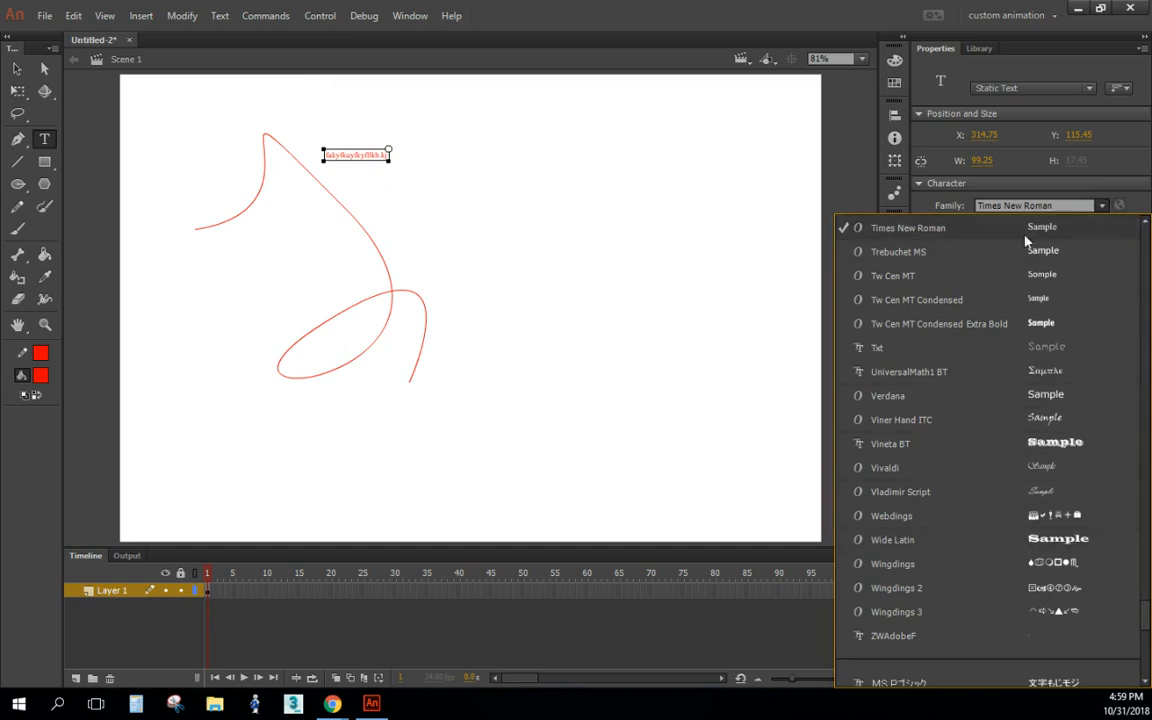
left_click(1050, 207)
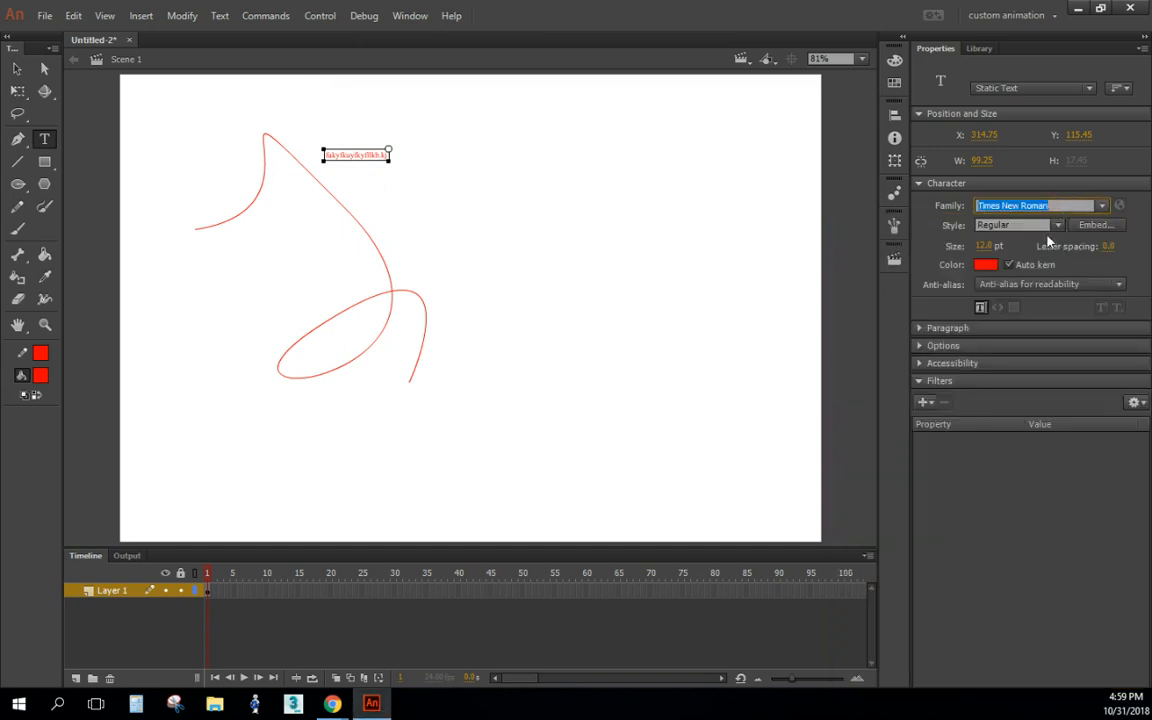
left_click(1057, 225)
left_click(1057, 229)
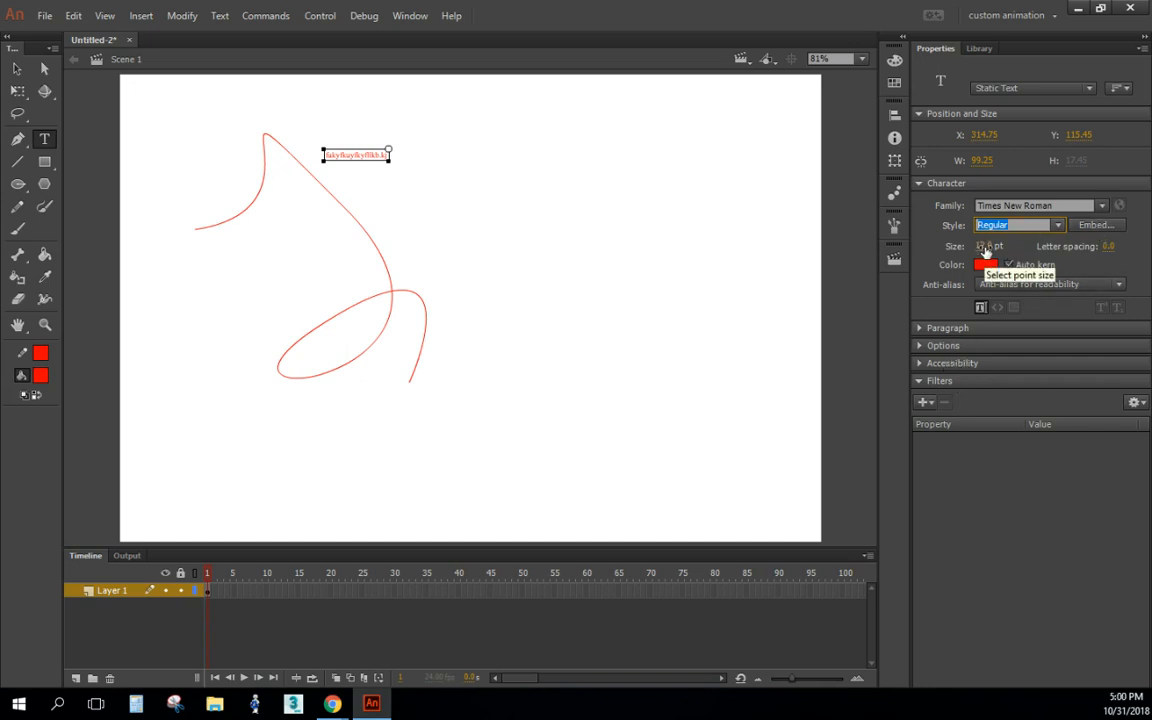
left_click_drag(988, 247, 892, 230)
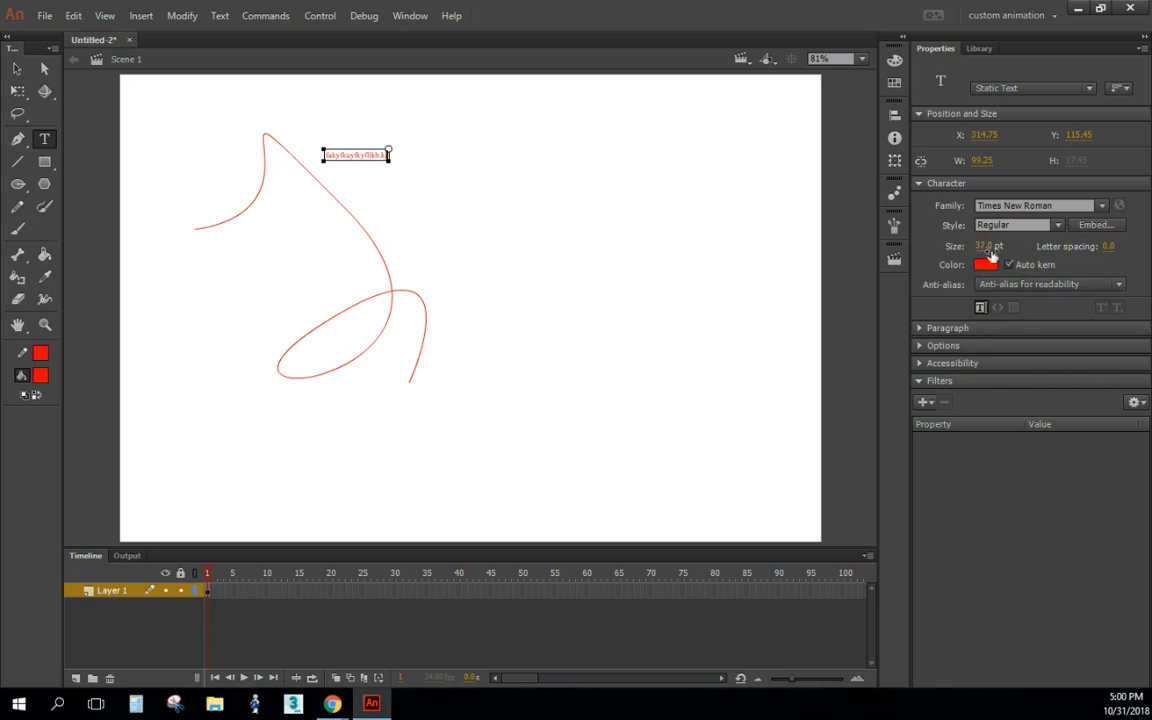
left_click(675, 312)
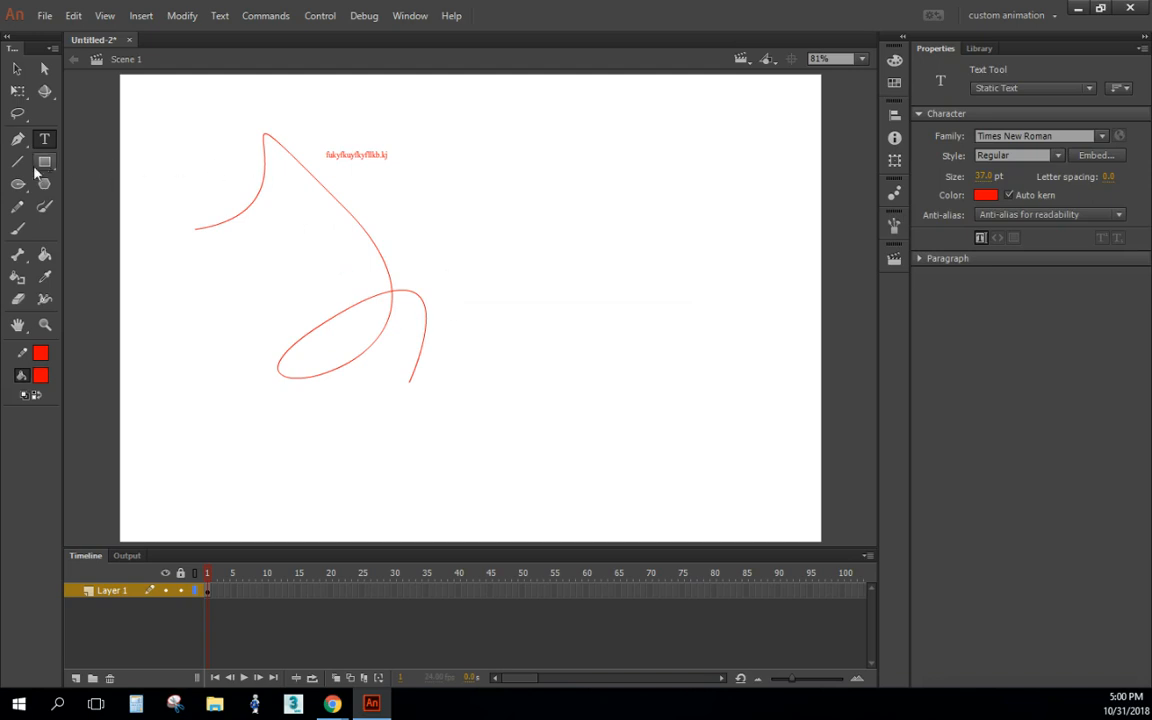
- Draw one thin red line and five thick ones with a stroke of 43.80 on the right half of the stage
left_click(17, 161)
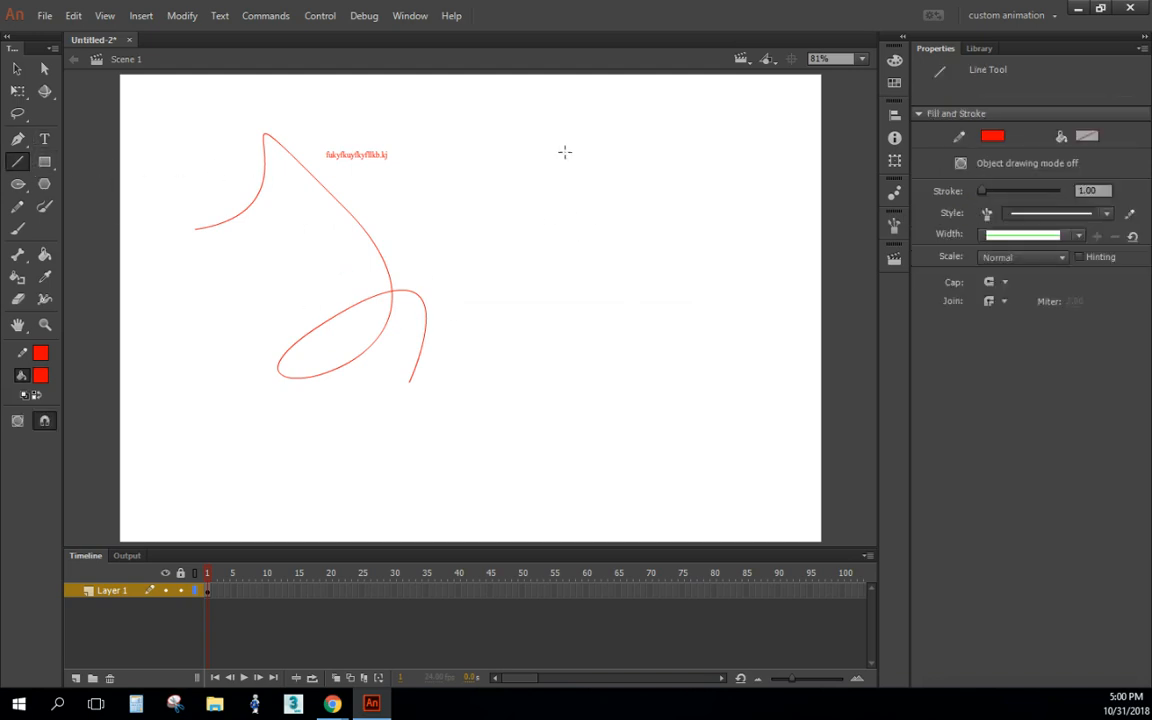
left_click_drag(565, 148, 527, 326)
left_click_drag(985, 195, 997, 195)
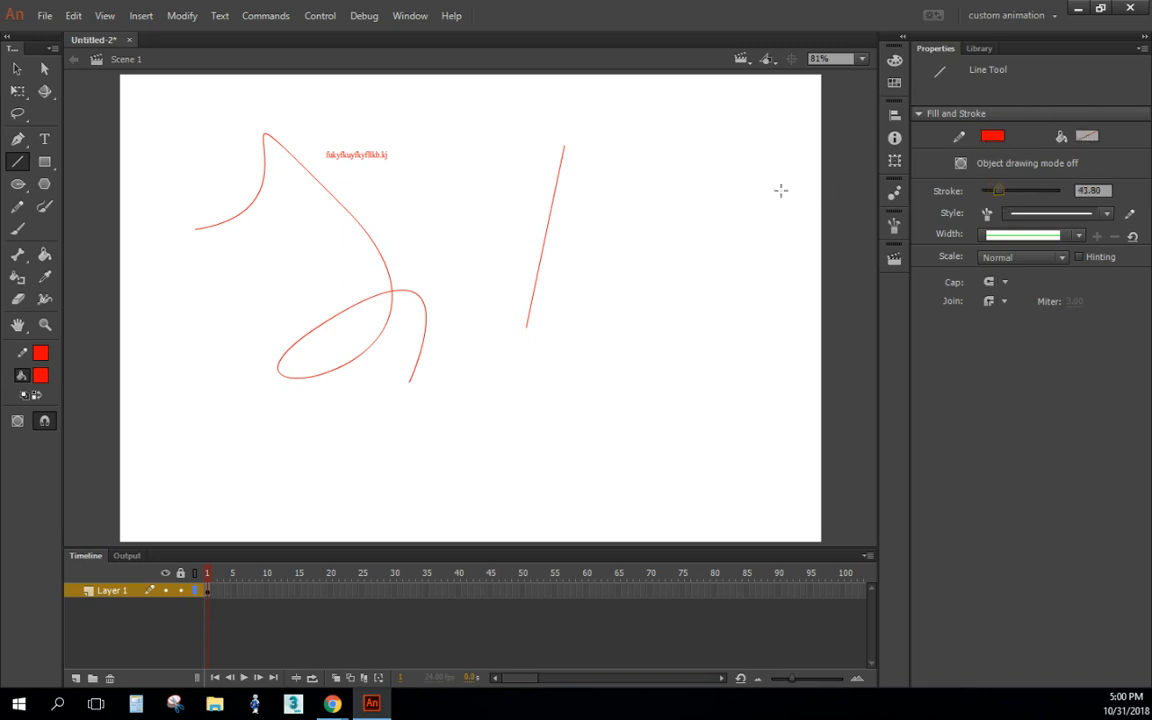
left_click_drag(683, 160, 567, 394)
left_click_drag(447, 222, 465, 297)
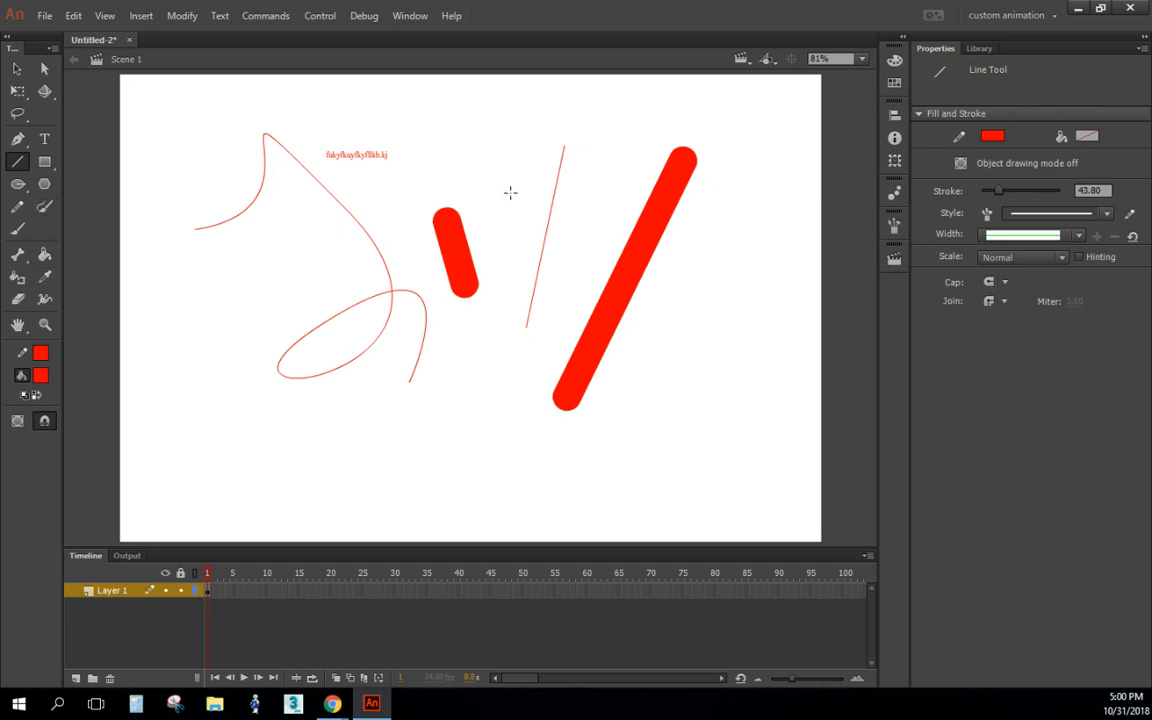
left_click_drag(502, 197, 657, 143)
left_click_drag(515, 275, 492, 340)
left_click_drag(448, 382, 506, 413)
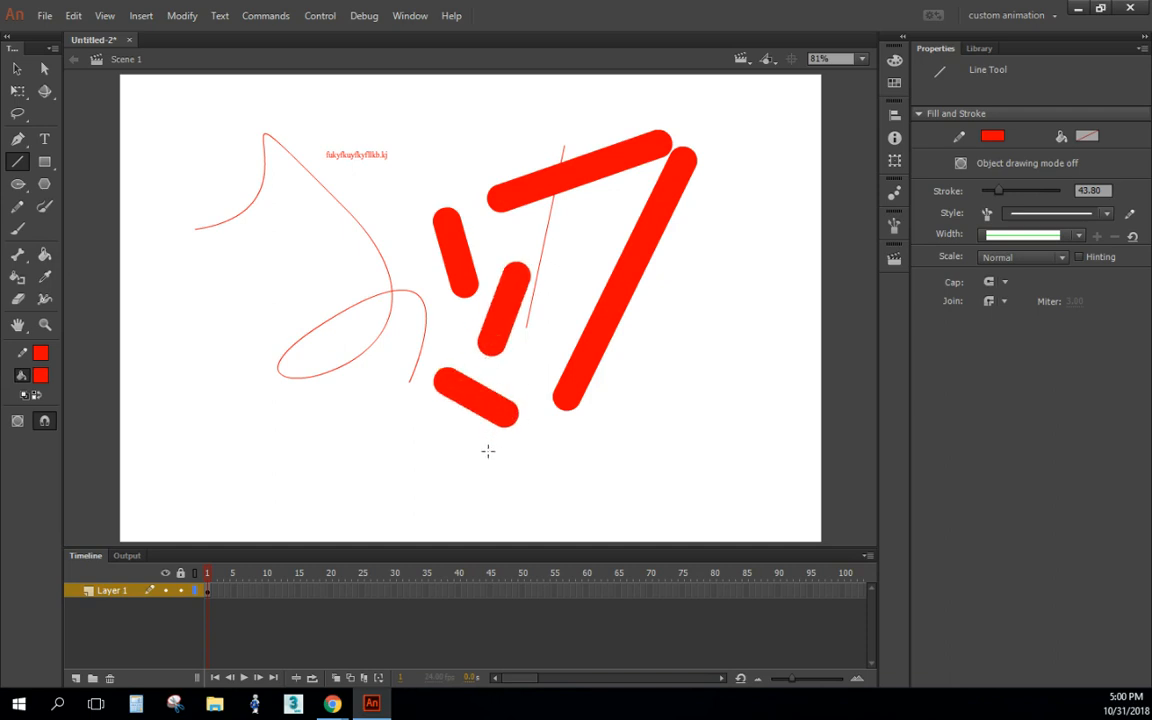
- Draw five more thick red lines over and below the looping curve with the Line tool
left_click_drag(437, 452, 320, 408)
left_click_drag(316, 462, 287, 377)
left_click_drag(228, 433, 262, 355)
left_click_drag(209, 305, 308, 305)
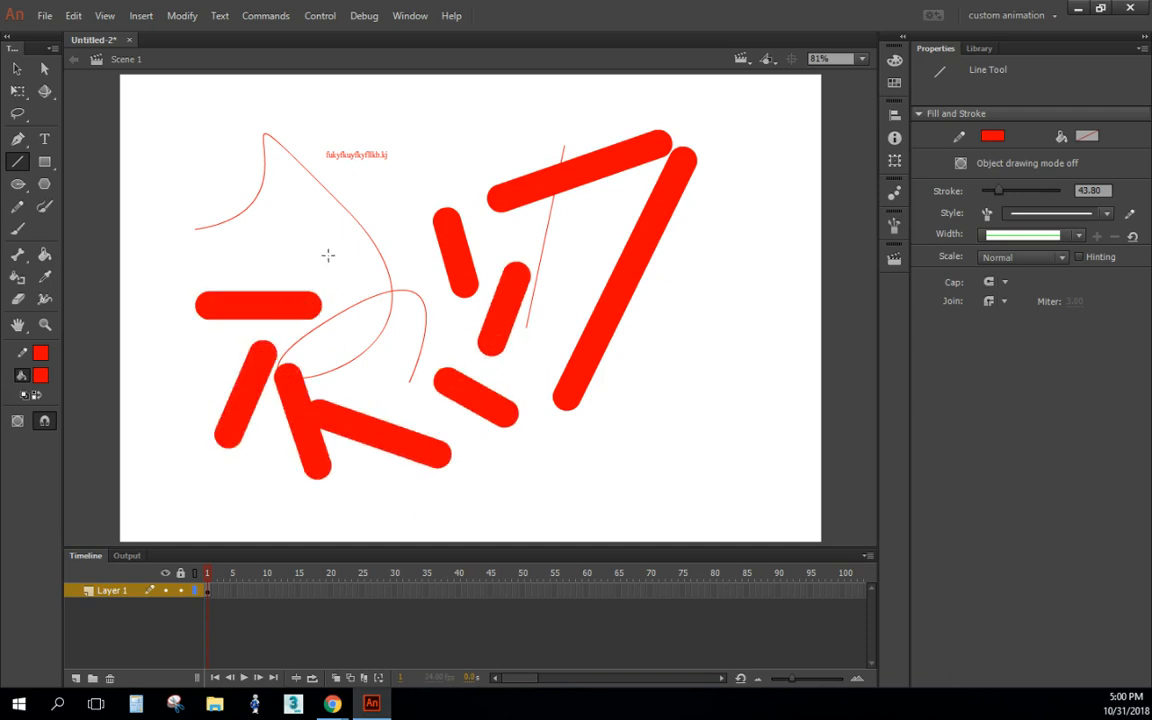
left_click_drag(328, 255, 378, 340)
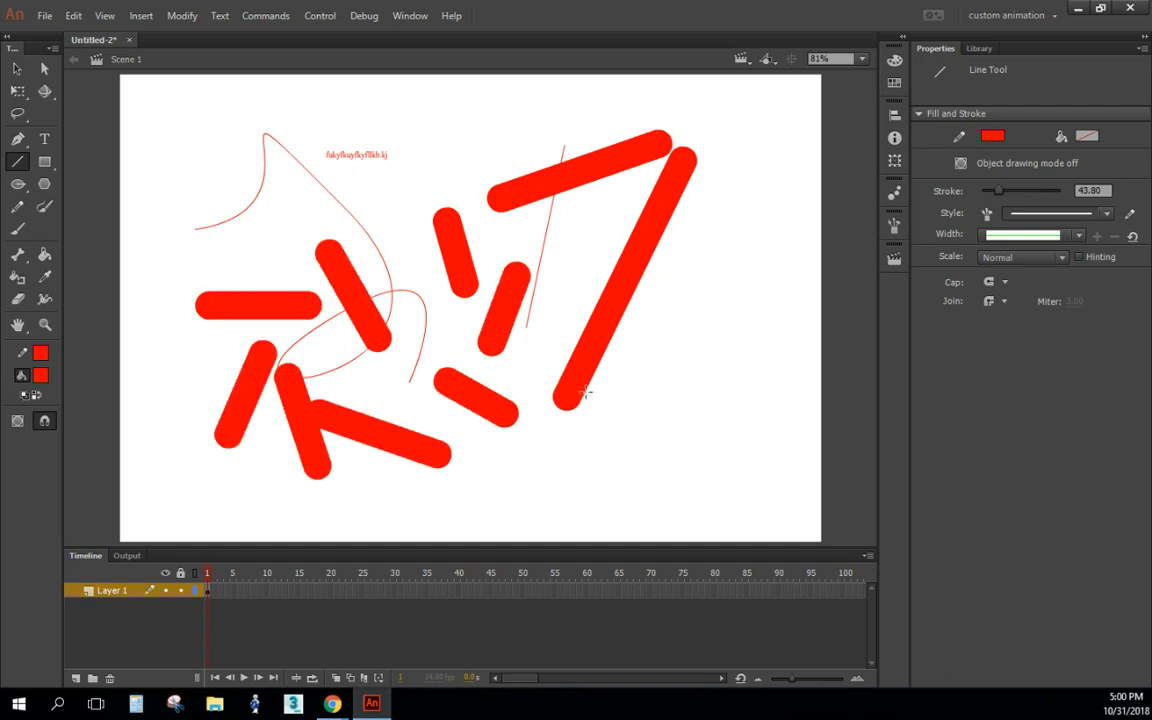
- Undo the last five thick lines around the looping curve
key("ctrl+z")
key("ctrl+z")
key("ctrl+z")
key("ctrl+z")
key("ctrl+z")
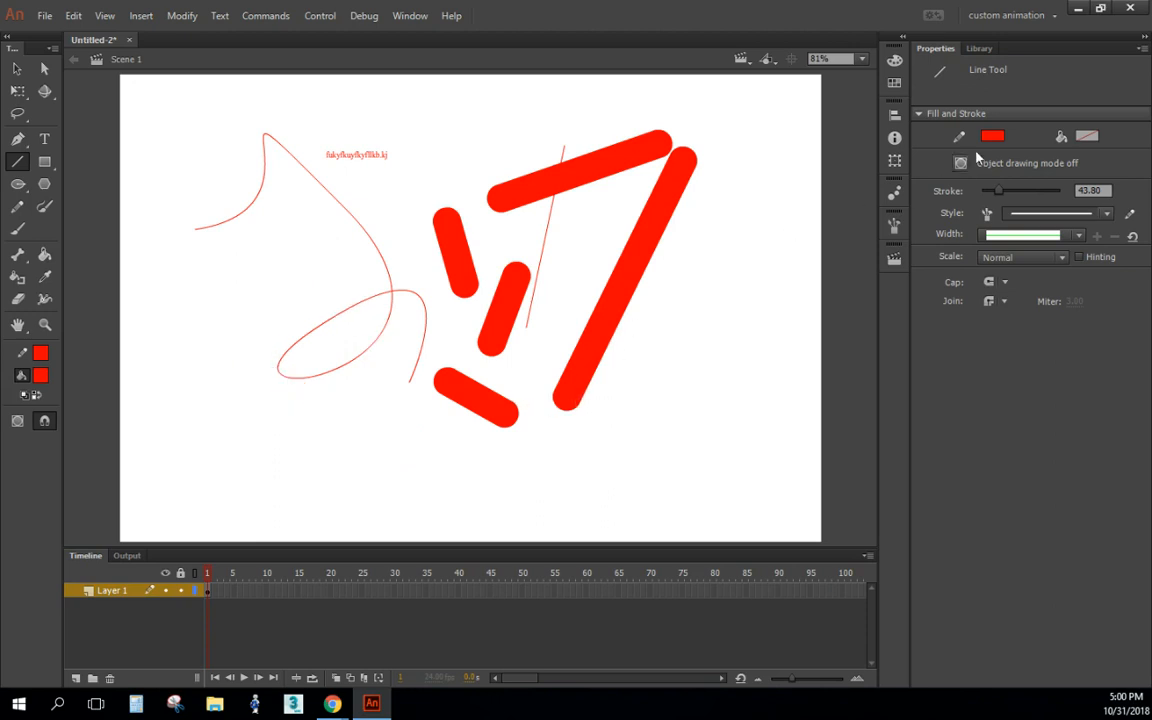
- Change the stroke colour to pink and draw two thick lines near the right edge of the stage
left_click(996, 137)
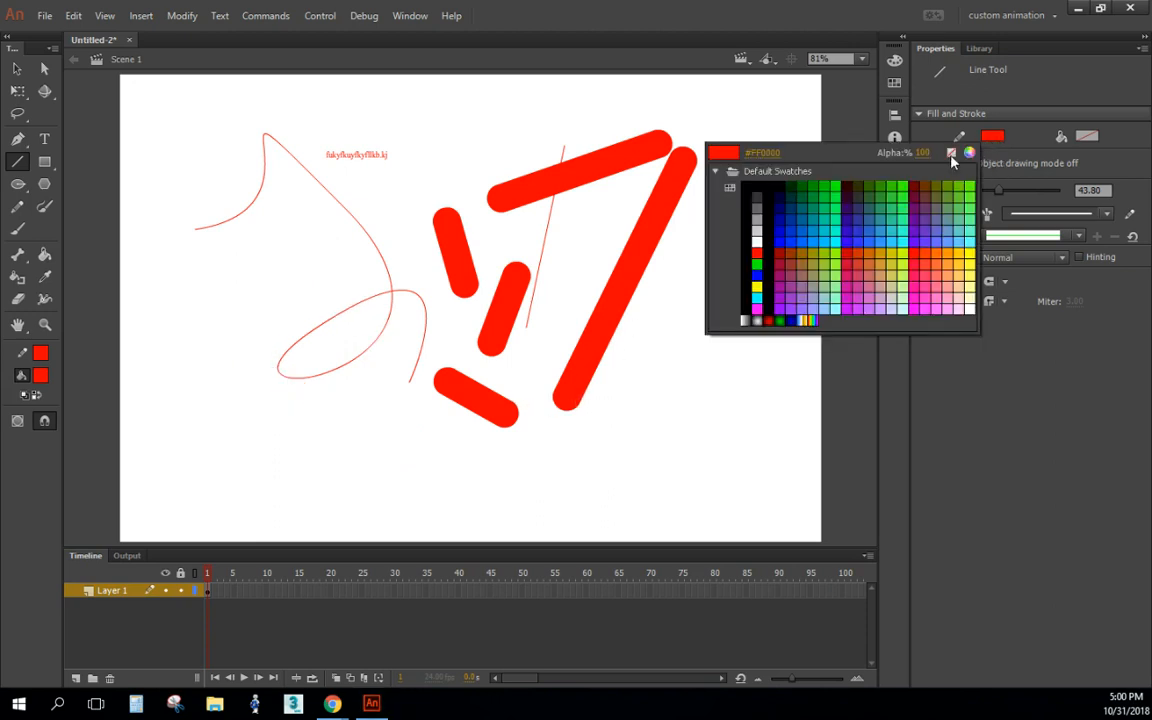
left_click(873, 274)
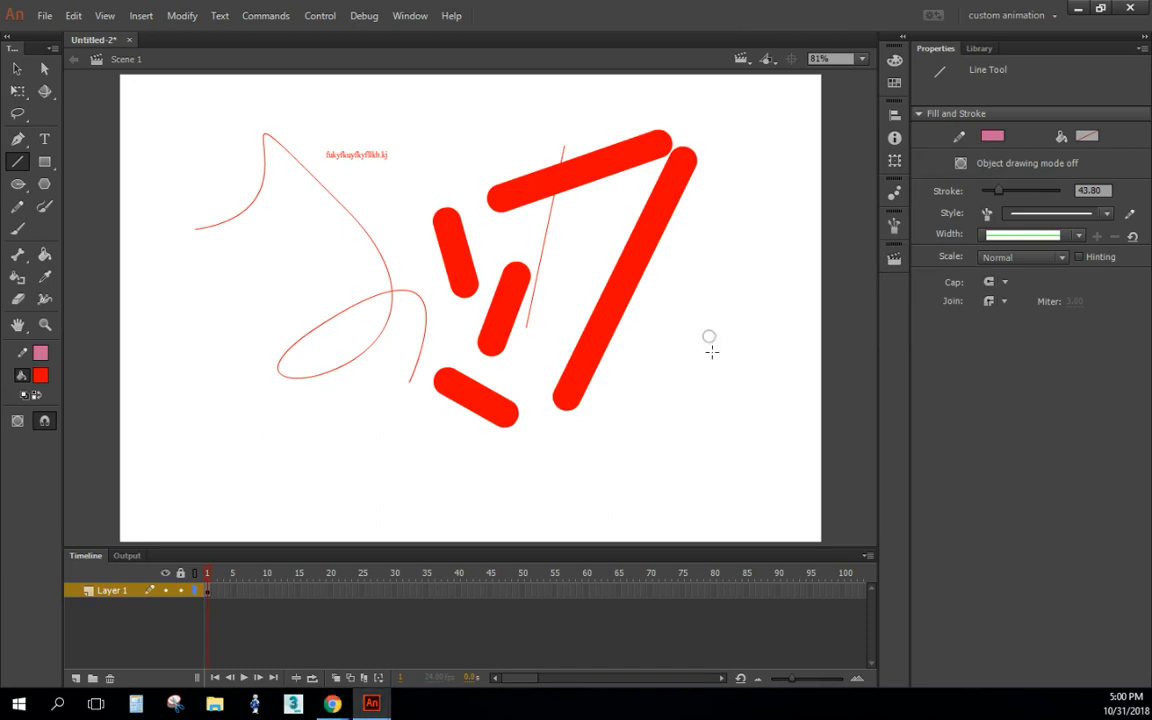
left_click_drag(751, 251, 751, 344)
left_click_drag(688, 378, 637, 416)
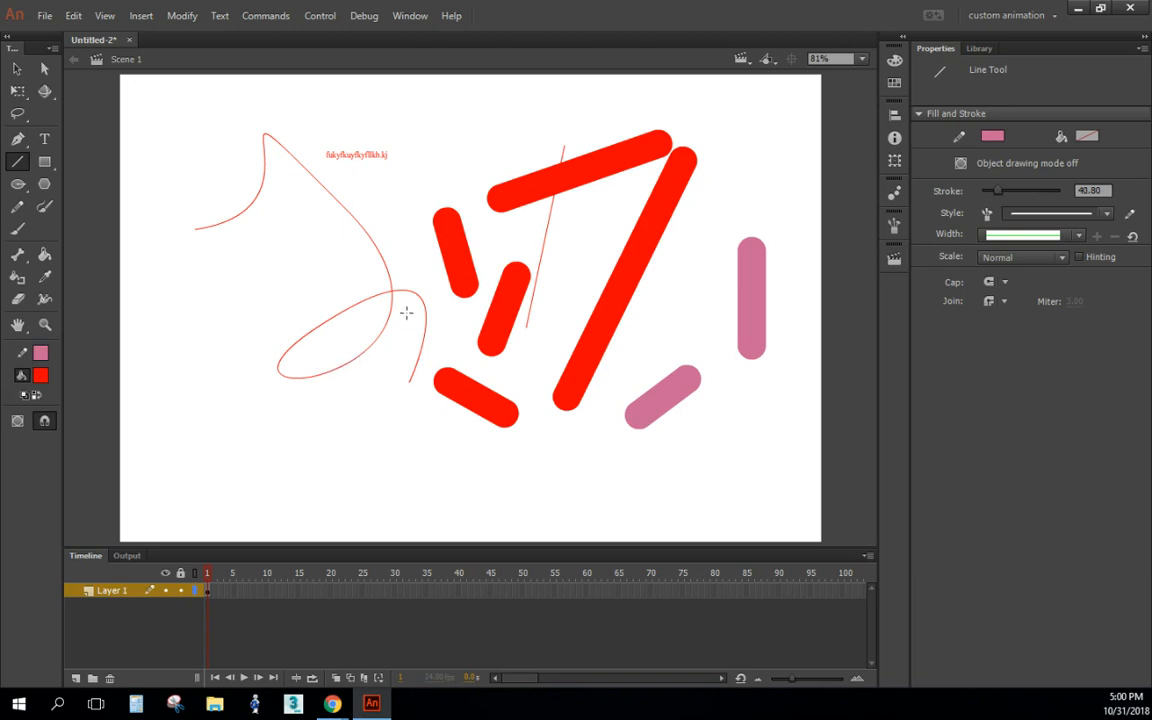
- Vary the line's stroke size up and down to 24.80 and draw a short pink line left of the loop
key("bracketright")
key("bracketright")
key("bracketright")
key("bracketright")
key("bracketright")
key("bracketright")
key("bracketright")
key("bracketright")
key("bracketright")
key("bracketright")
key("bracketright")
key("bracketright")
key("bracketright")
key("bracketright")
key("bracketright")
key("bracketright")
key("bracketright")
key("bracketright")
key("bracketright")
key("bracketright")
key("bracketleft")
key("bracketleft")
key("bracketleft")
key("bracketleft")
key("bracketleft")
key("bracketleft")
key("bracketleft")
key("bracketleft")
key("bracketleft")
key("bracketleft")
key("bracketleft")
key("bracketleft")
key("bracketleft")
key("bracketleft")
key("bracketleft")
key("bracketleft")
key("bracketleft")
key("bracketright")
key("bracketright")
key("bracketright")
key("bracketright")
key("bracketright")
key("bracketright")
key("bracketright")
key("bracketright")
key("bracketright")
key("bracketright")
key("bracketright")
key("bracketright")
key("bracketleft")
key("bracketleft")
key("bracketleft")
key("bracketleft")
key("bracketleft")
key("bracketleft")
key("bracketleft")
key("bracketleft")
key("bracketleft")
key("bracketleft")
key("bracketleft")
key("bracketleft")
key("bracketleft")
key("bracketleft")
key("bracketleft")
key("bracketleft")
key("bracketleft")
key("bracketleft")
key("bracketleft")
key("bracketleft")
left_click_drag(241, 302, 294, 281)
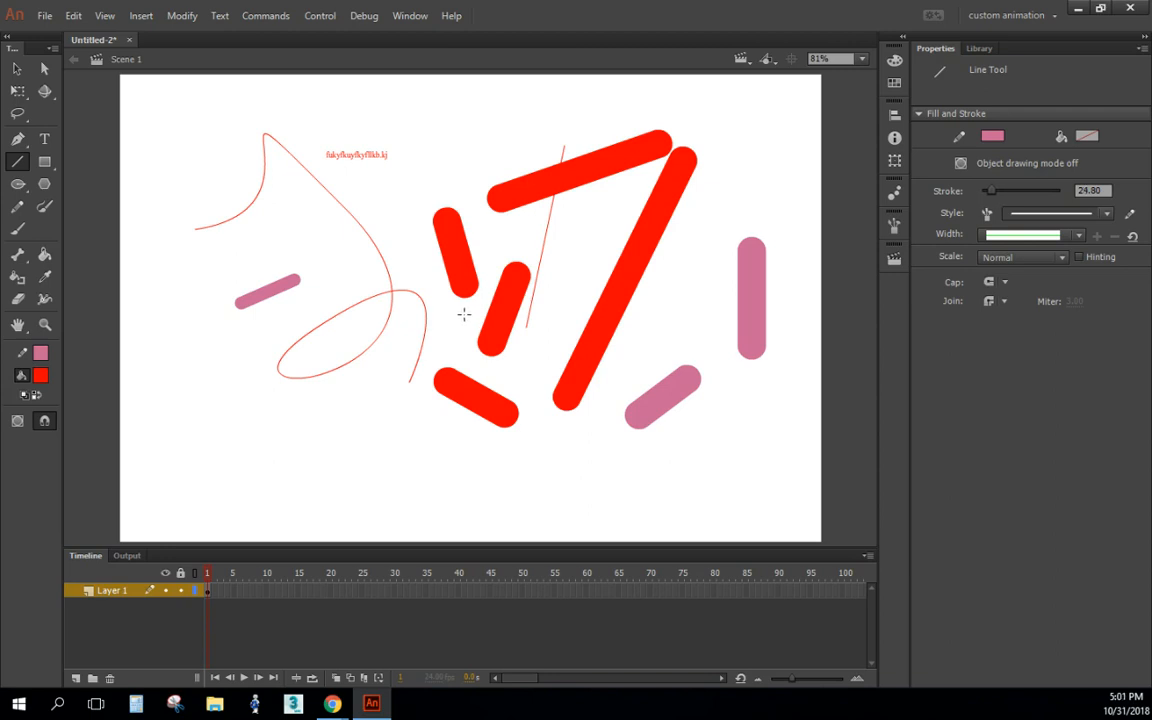
- Draw a pink-bordered rectangle at the lower left of the stage and change its fill to light orange
left_click(44, 161)
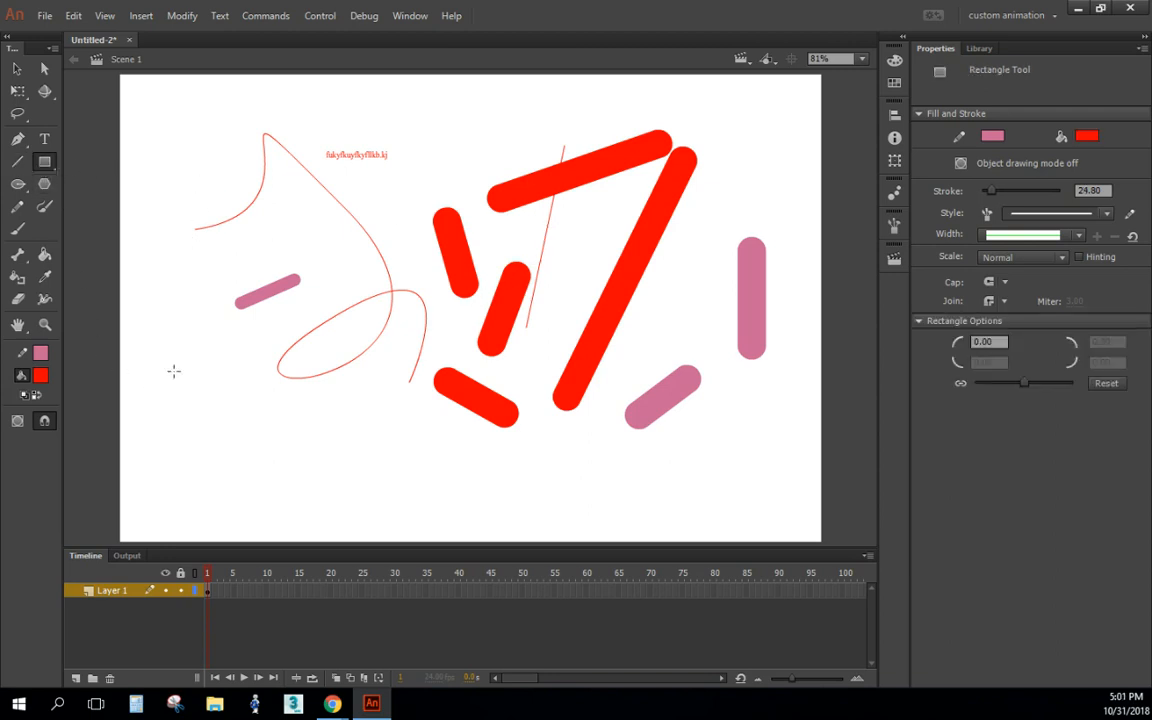
mouse_move(154, 314)
left_mouse_down()
mouse_move(195, 411)
mouse_move(307, 434)
left_mouse_up()
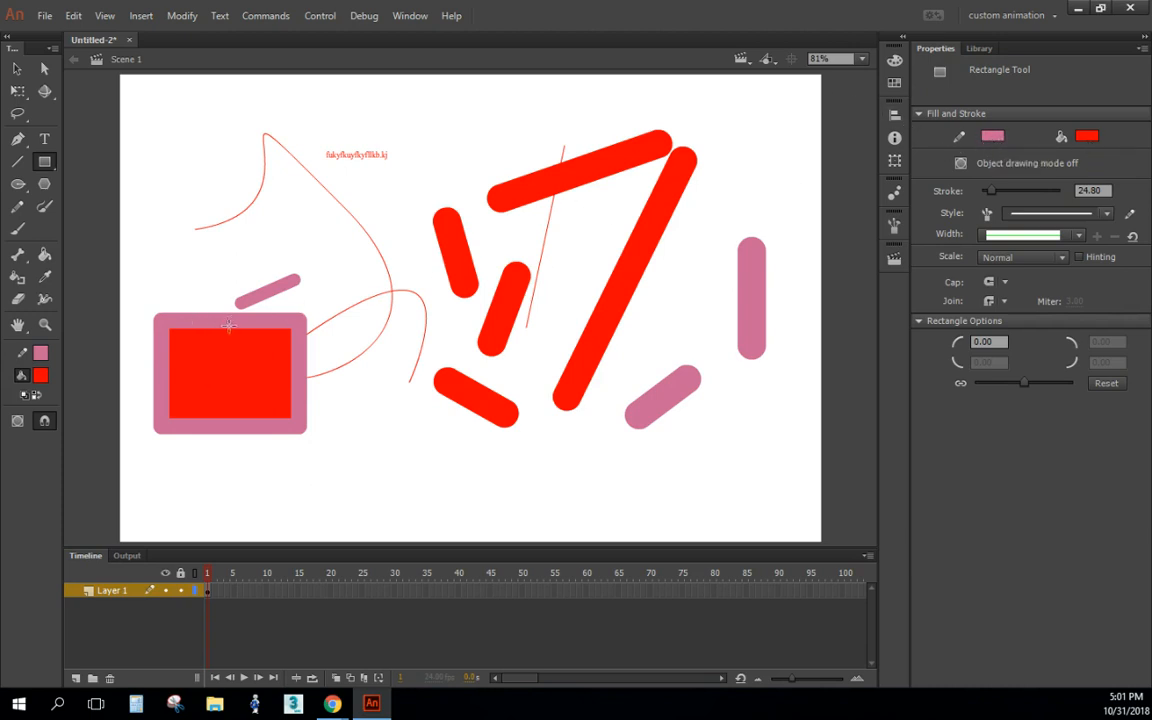
left_click(17, 68)
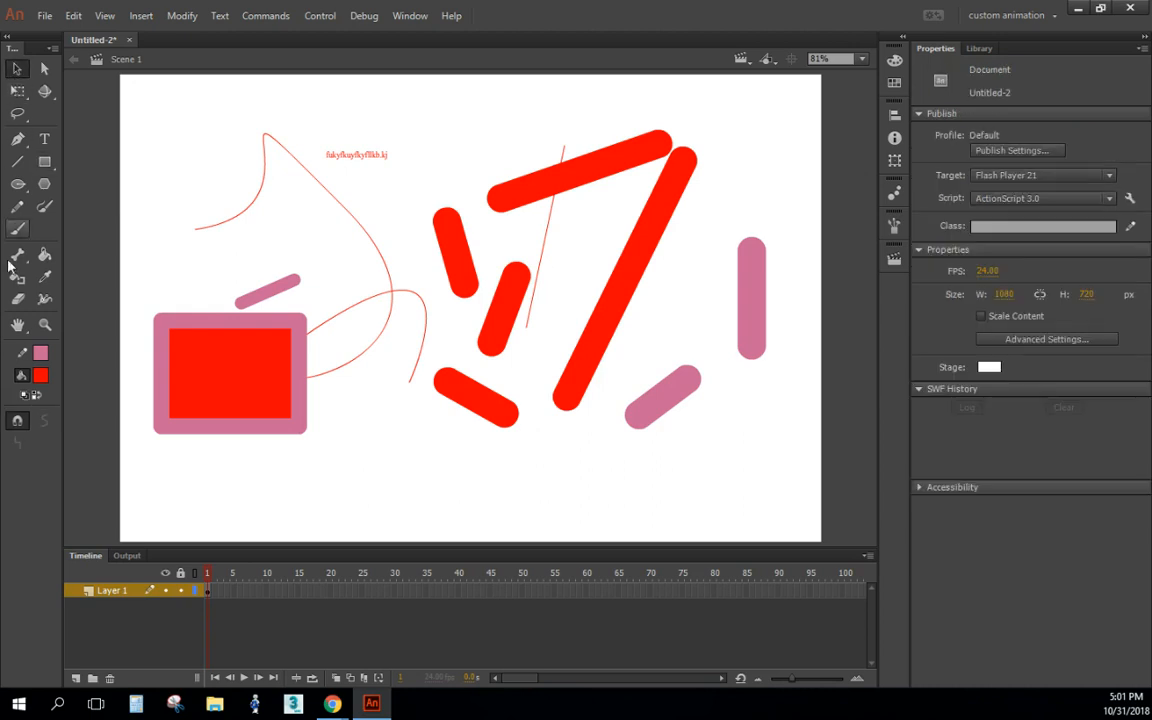
left_click(221, 383)
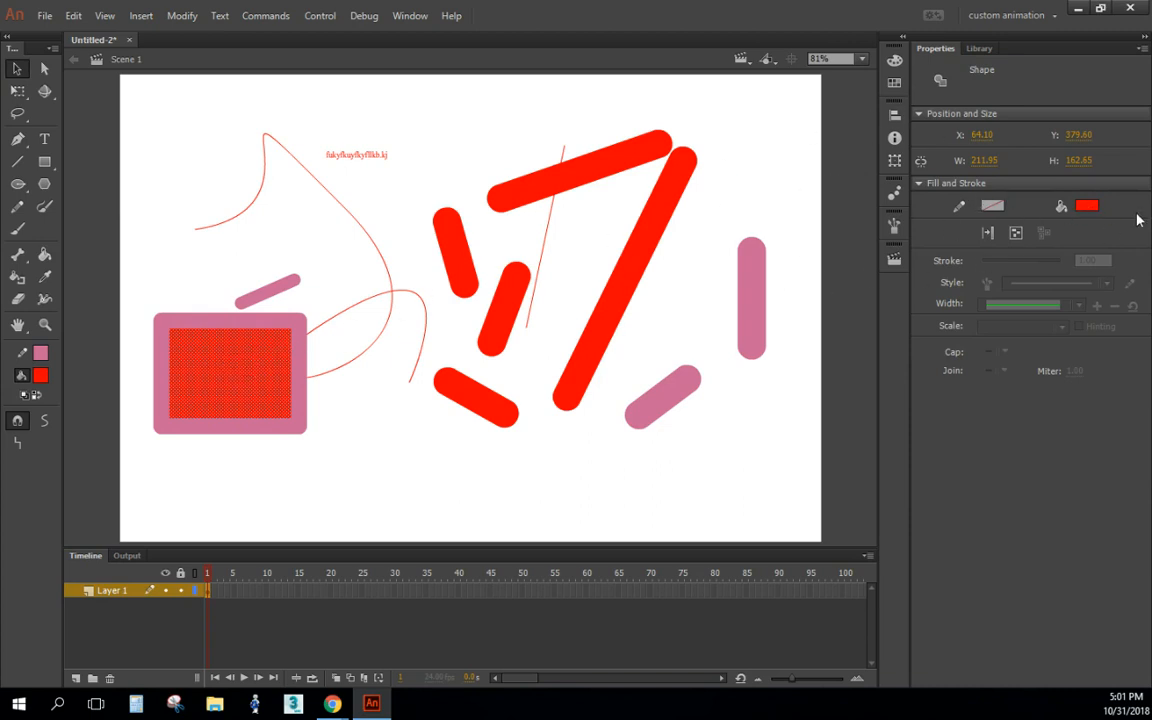
left_click(1087, 205)
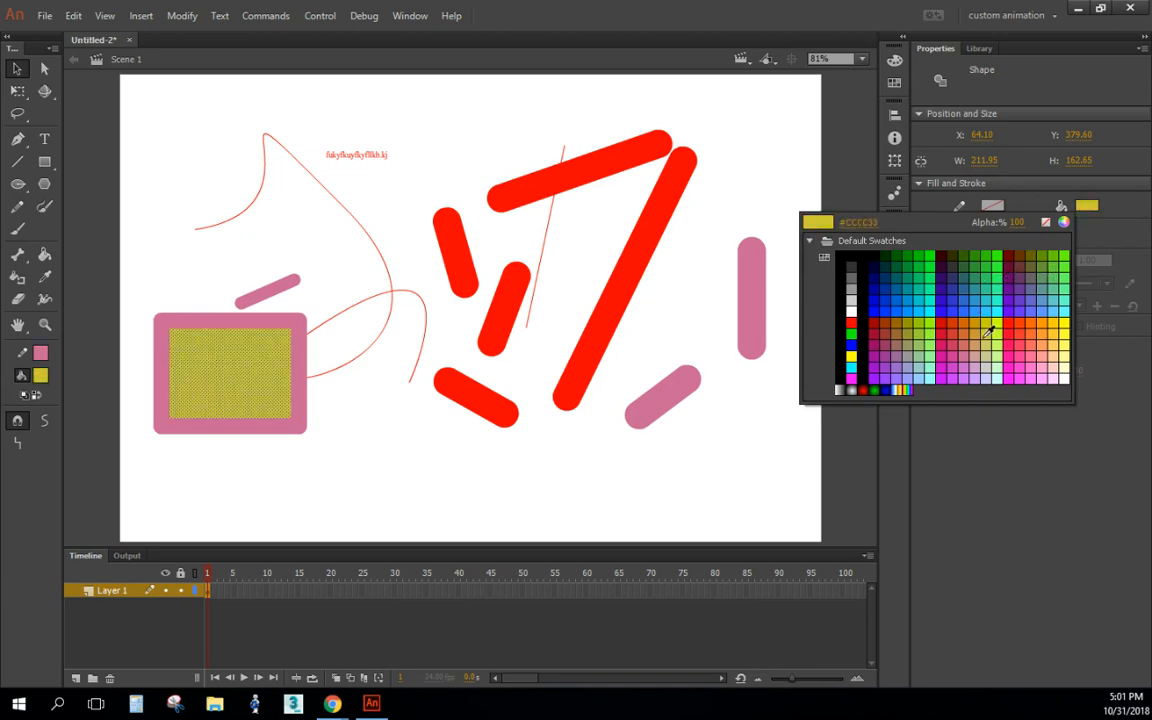
left_click(1036, 340)
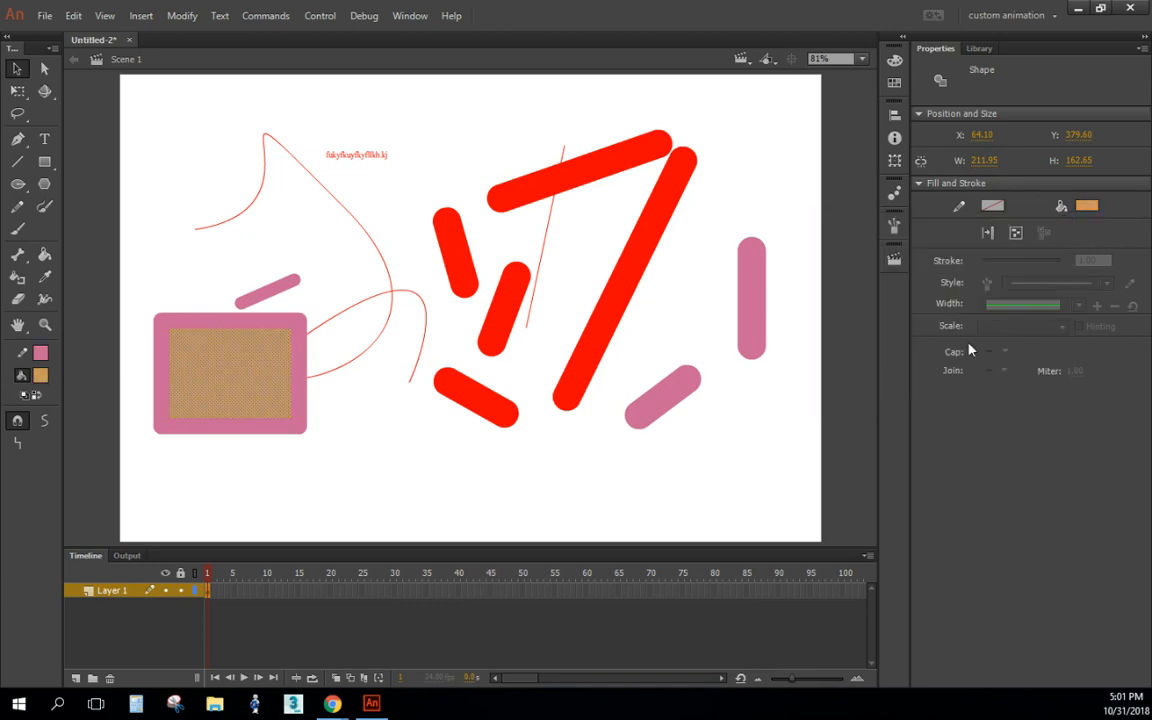
left_click(290, 462)
- Recolour the selected border segments of the rectangle green
left_click(275, 432)
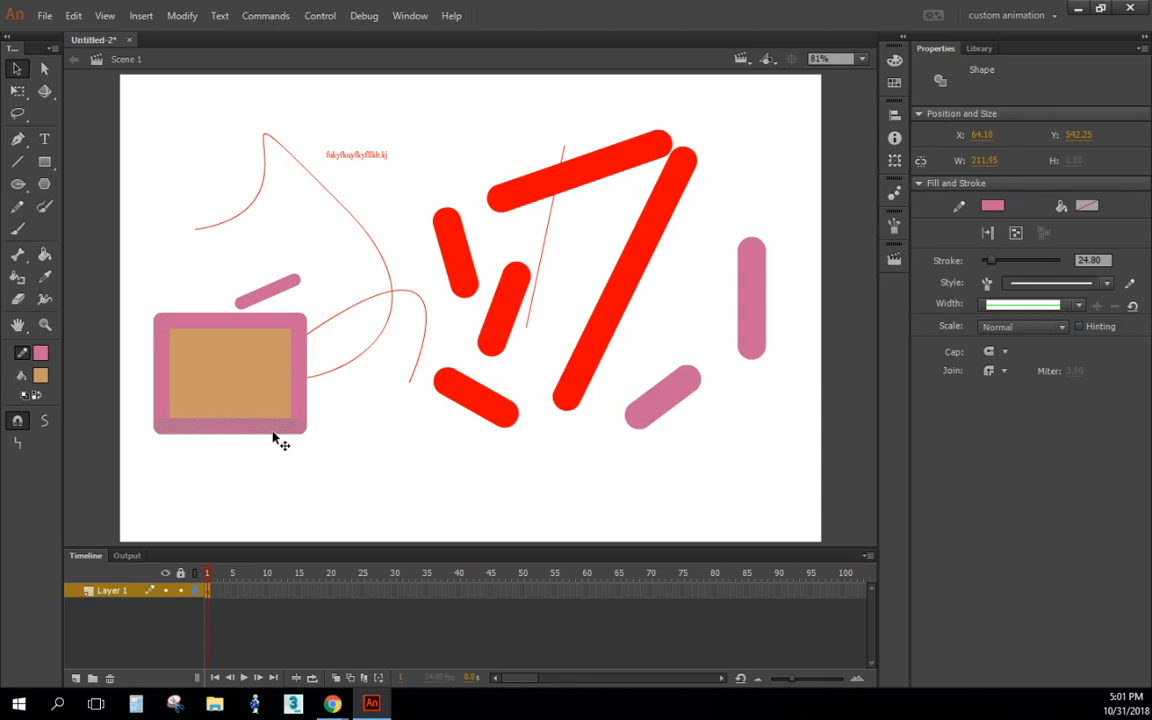
double_click(302, 388)
left_click(232, 322, "shift")
left_click(992, 205)
left_click(893, 263)
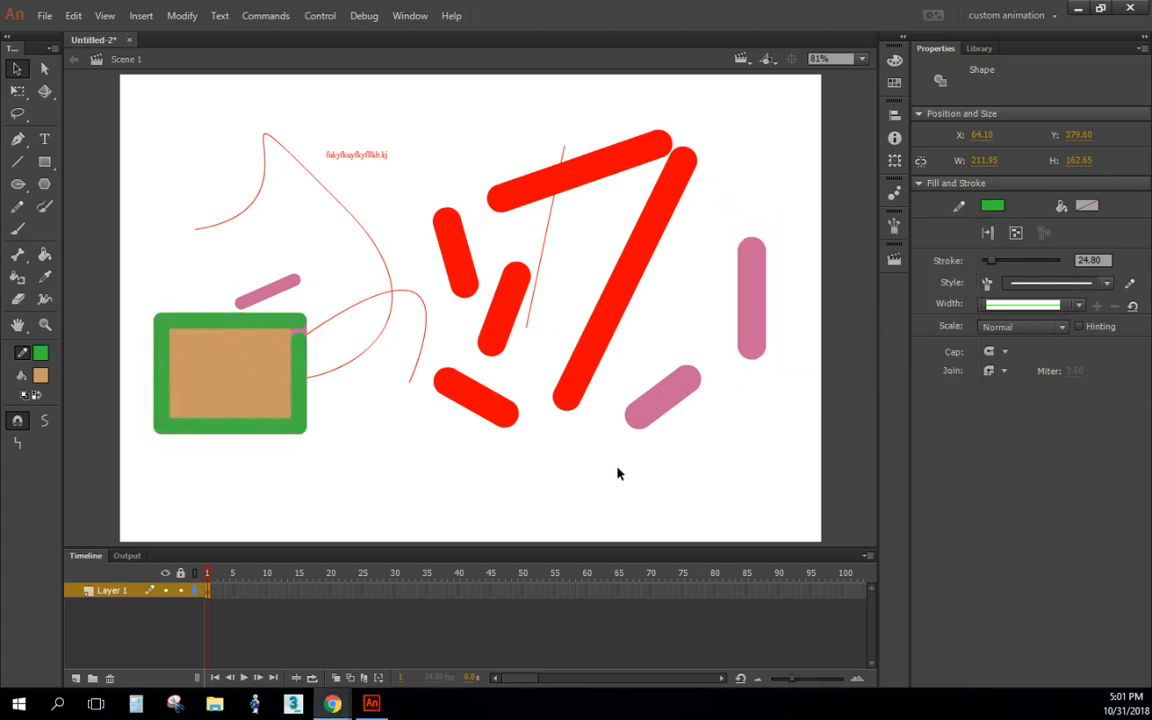
left_click(589, 468)
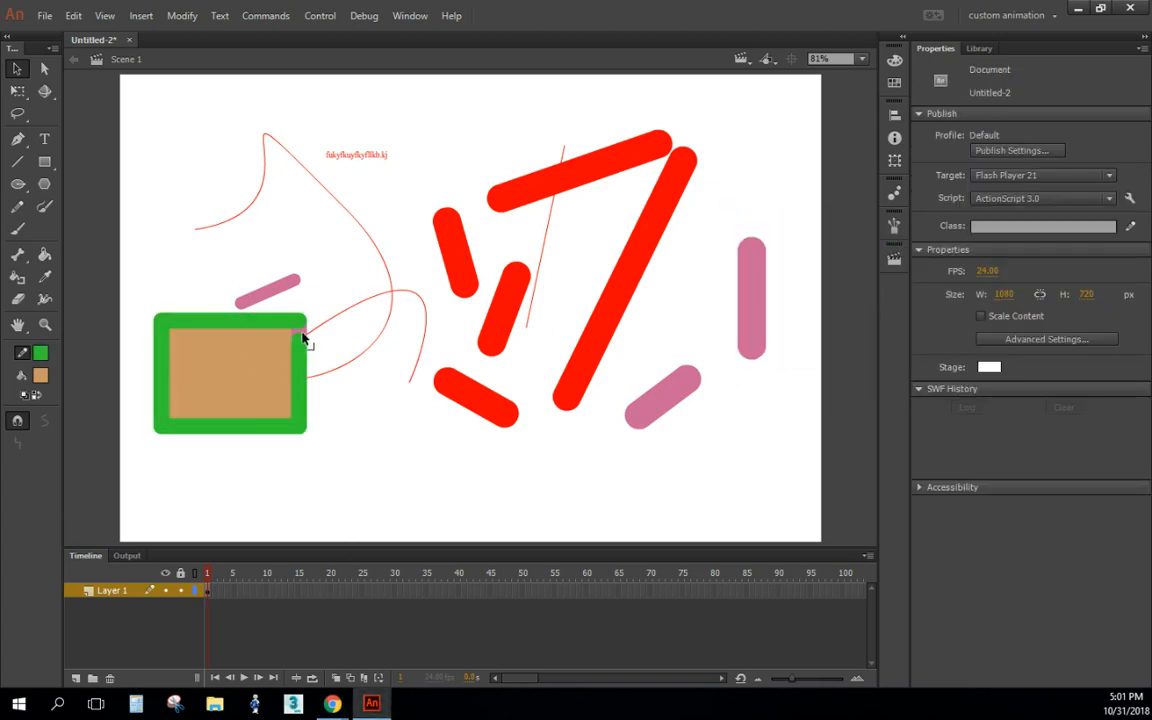
- Shift the rectangle and its border slightly down, and undo both the move and the green border colour
double_click(230, 382)
left_click_drag(239, 383, 230, 424)
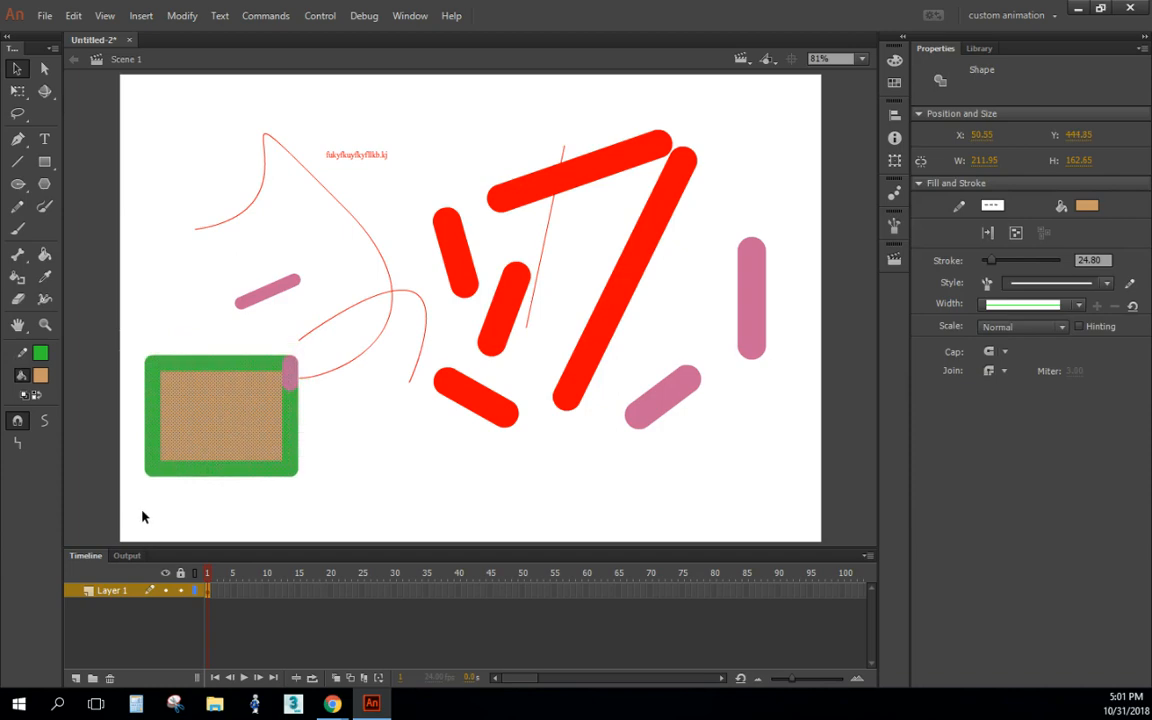
key("ctrl+z")
key("ctrl+z")
key("ctrl+z")
key("ctrl+z")
key("ctrl+z")
key("ctrl+z")
key("ctrl+z")
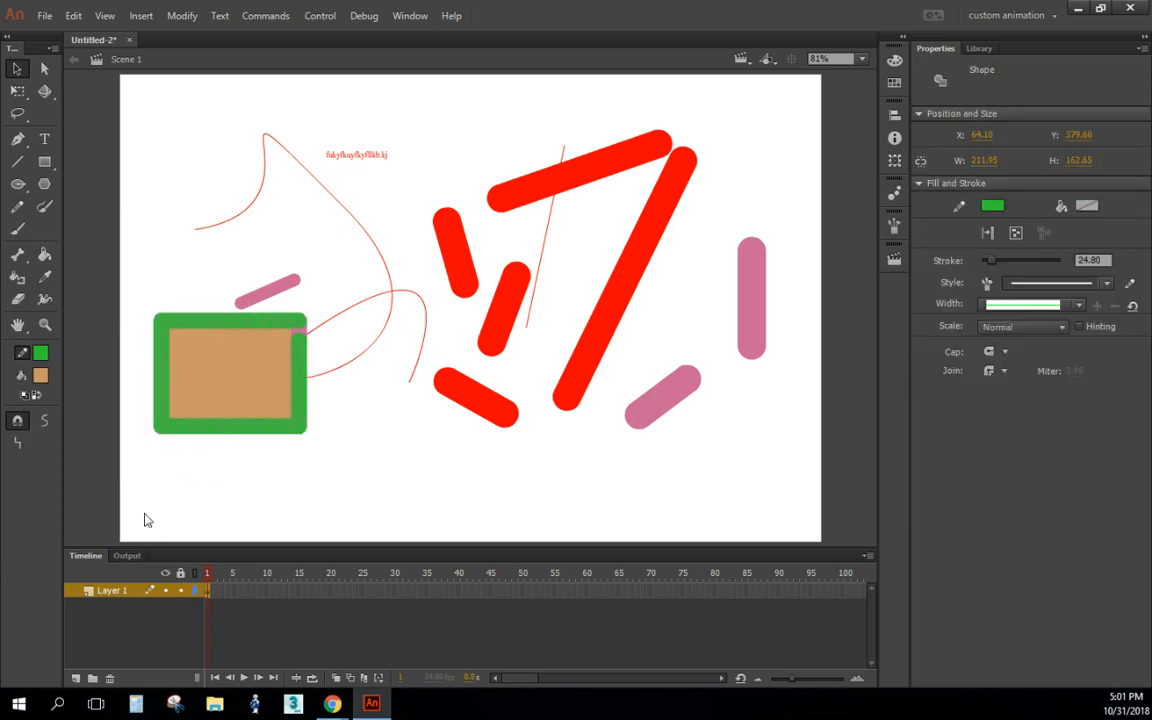
left_click(328, 433)
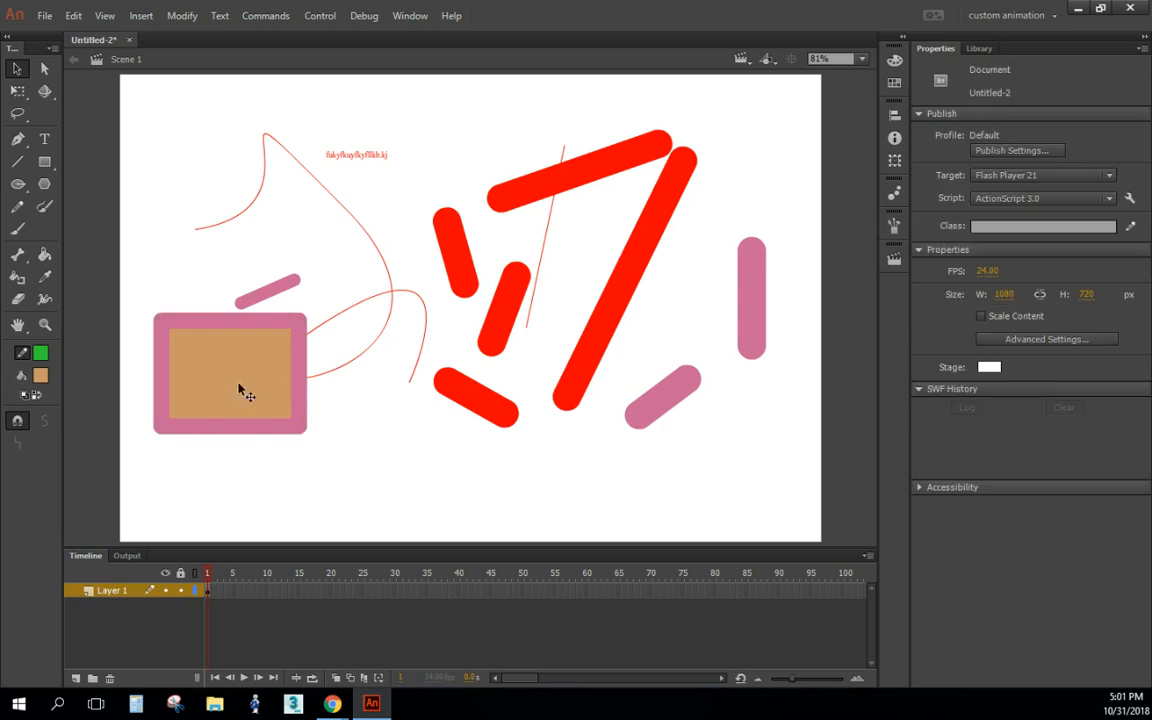
- Move only the rectangle's orange fill out of its pink border, and undo the move
left_click(255, 385)
left_click(255, 440)
left_click(250, 401)
left_click_drag(250, 401, 340, 487)
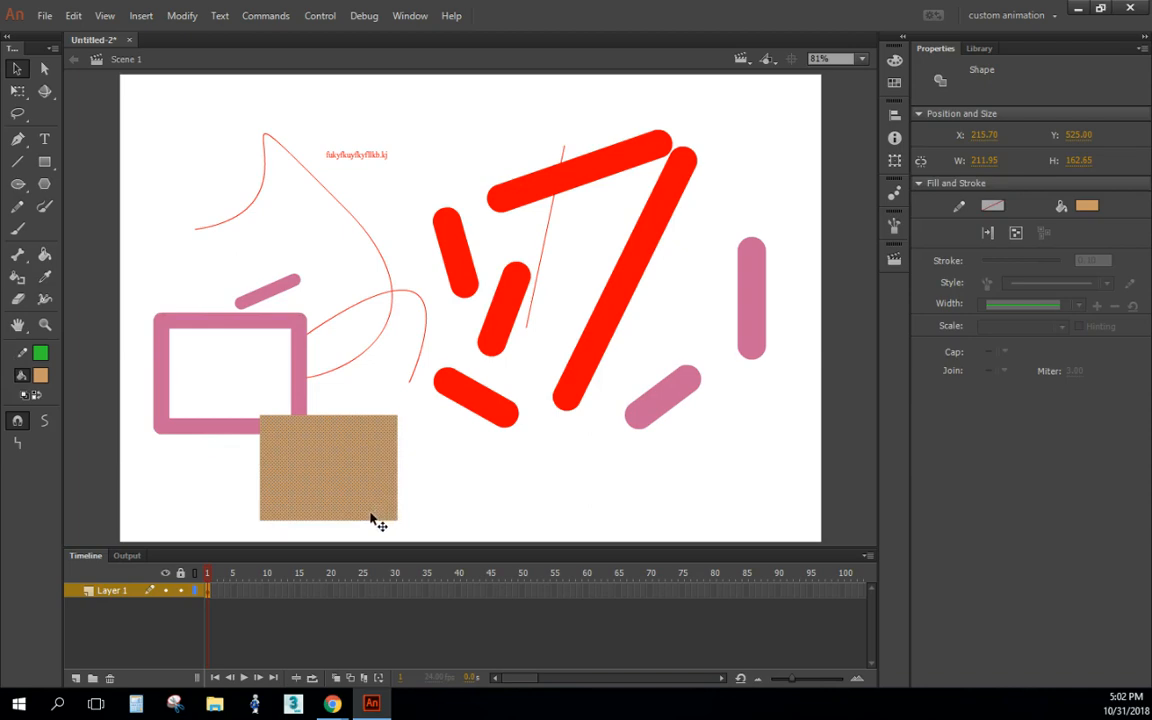
key("ctrl+z")
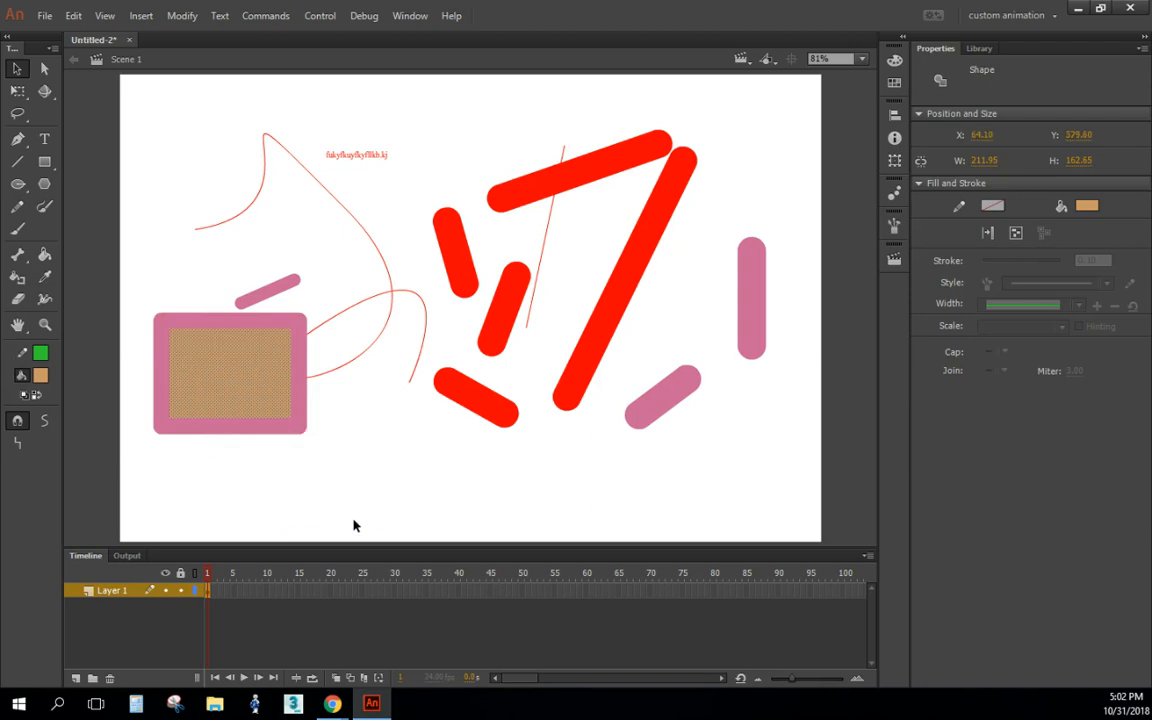
- Select the rectangle's fill together with its border and move the whole shape to about X 90, Y 490
double_click(266, 398)
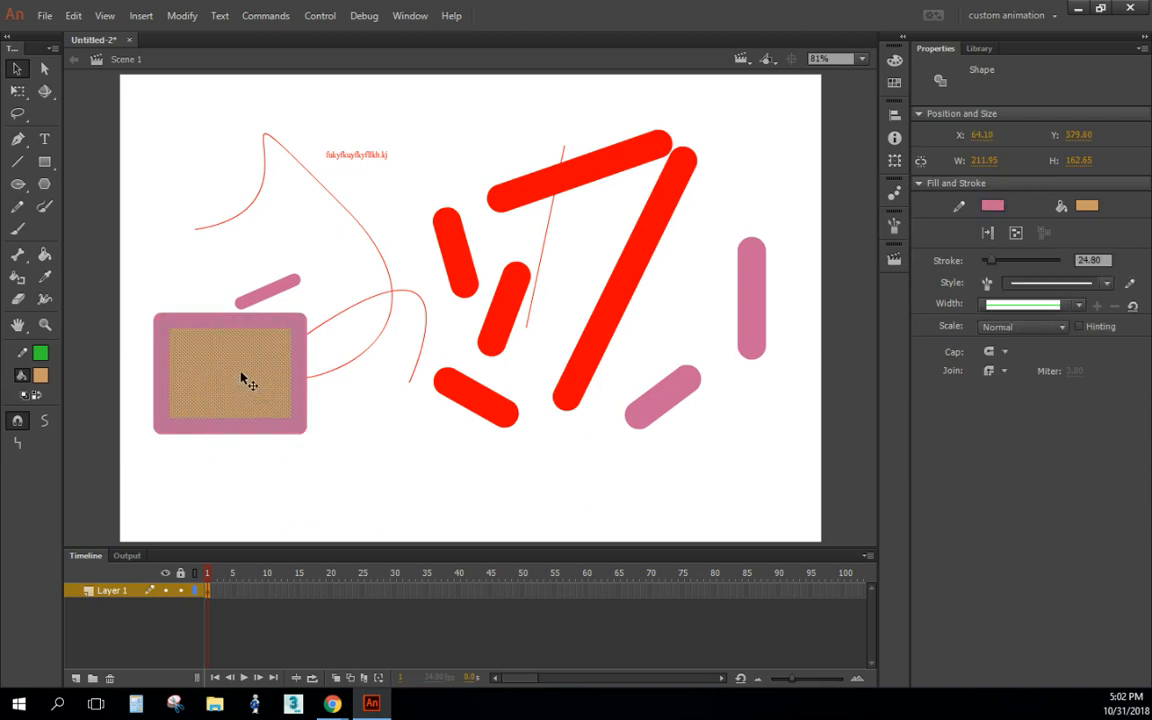
left_click_drag(241, 383, 348, 471)
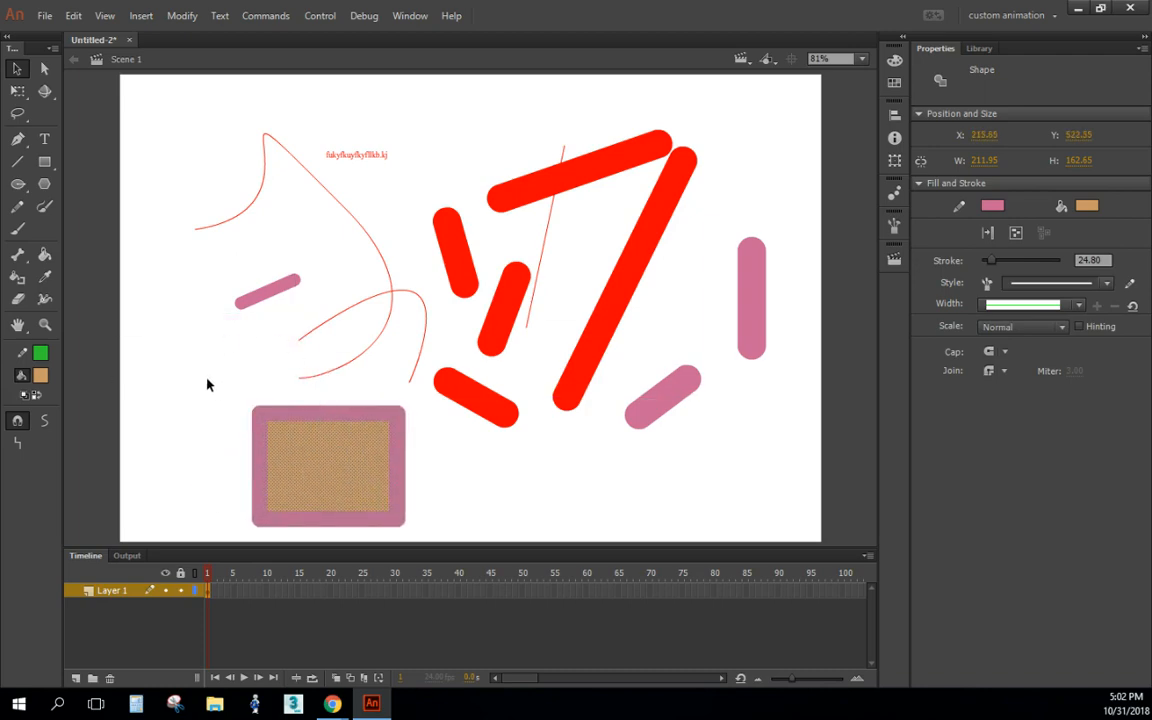
mouse_move(208, 381)
left_mouse_down()
mouse_move(252, 442)
mouse_move(399, 500)
mouse_move(425, 545)
left_mouse_up()
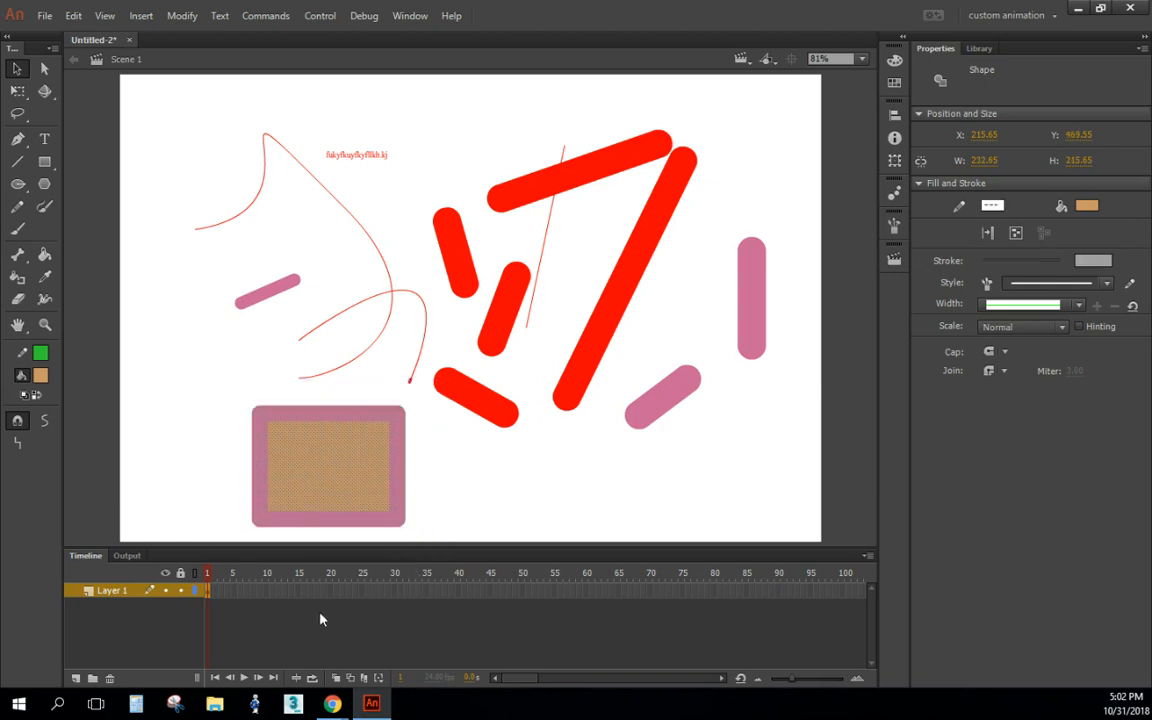
left_click(231, 411)
mouse_move(239, 401)
left_mouse_down()
mouse_move(440, 540)
mouse_move(427, 550)
left_mouse_up()
left_click_drag(347, 483, 265, 461)
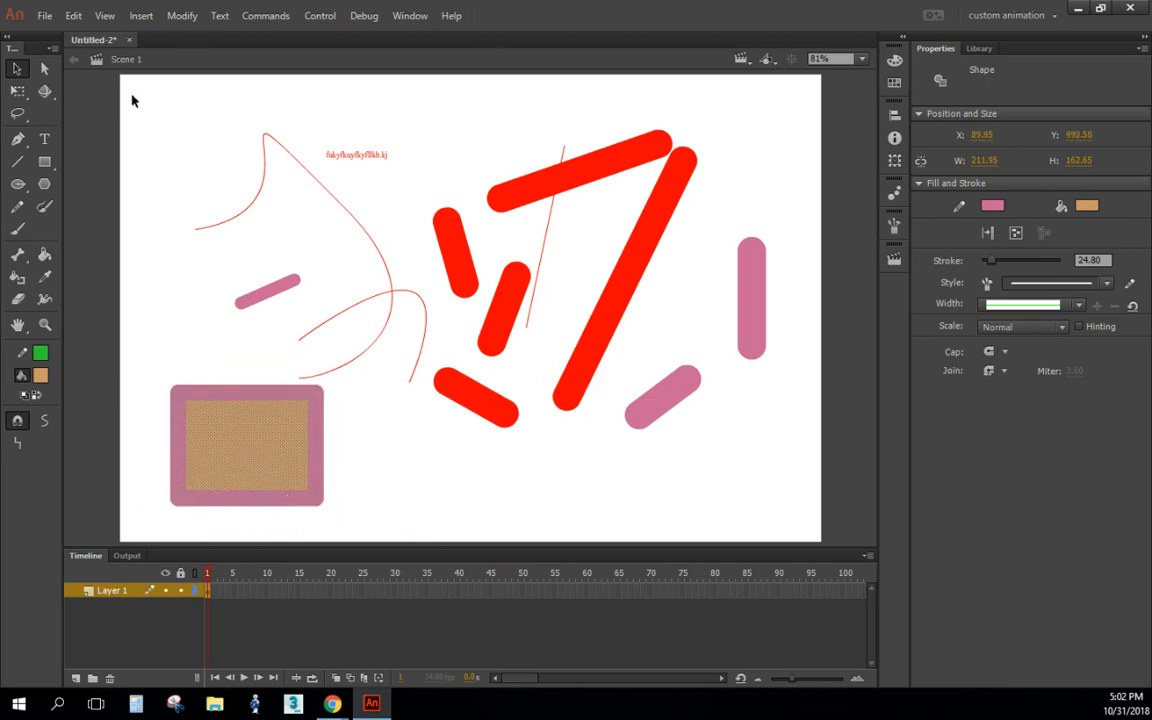
- Use Subselection to pull the rectangle's corners outward and move the curve points touching its top edge, forming an irregular polygon
left_click(45, 70)
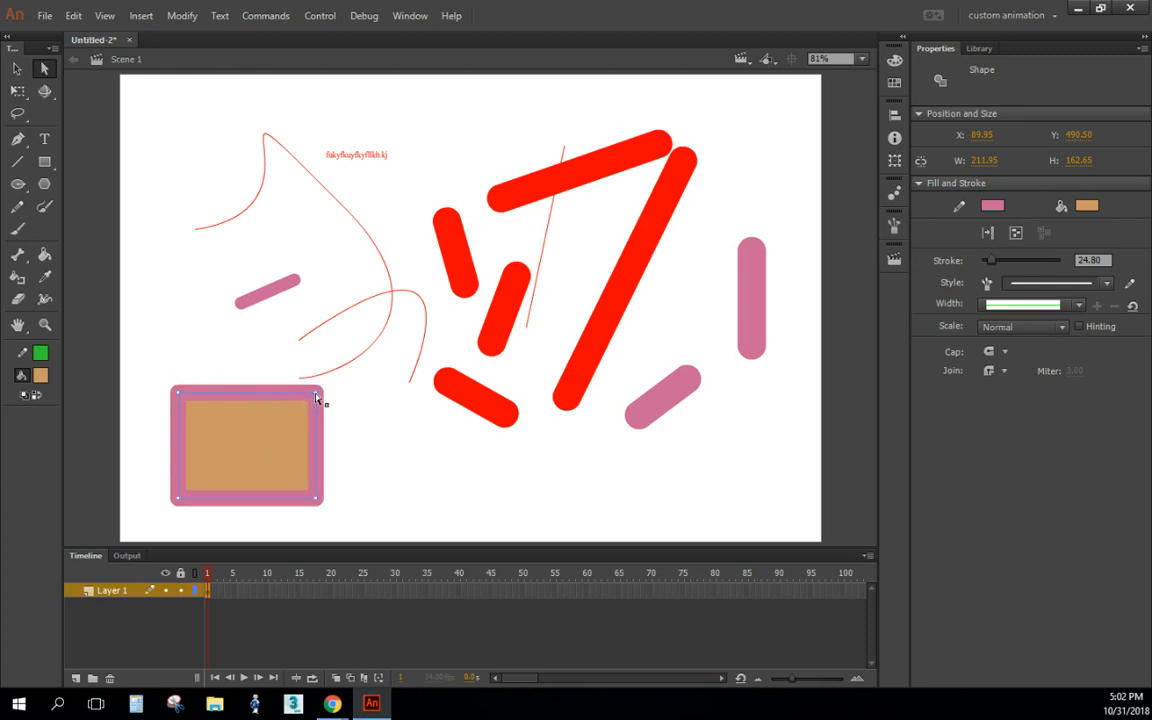
left_click_drag(316, 398, 390, 368)
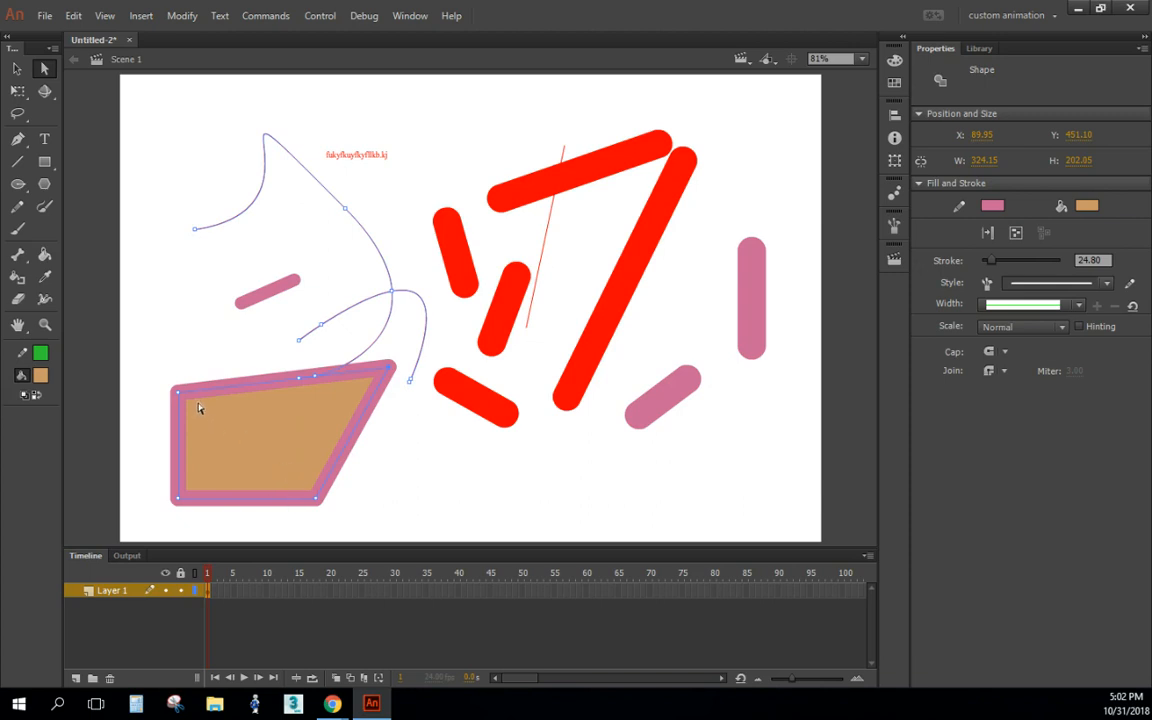
left_click_drag(181, 396, 123, 328)
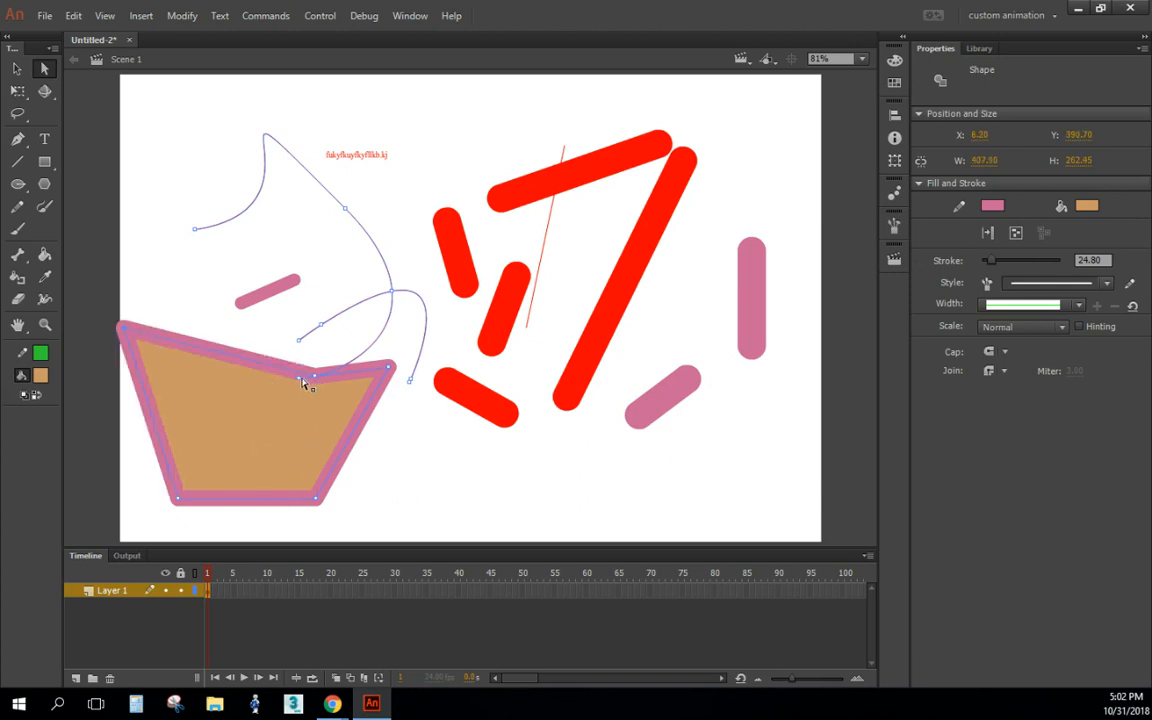
left_click_drag(301, 379, 216, 308)
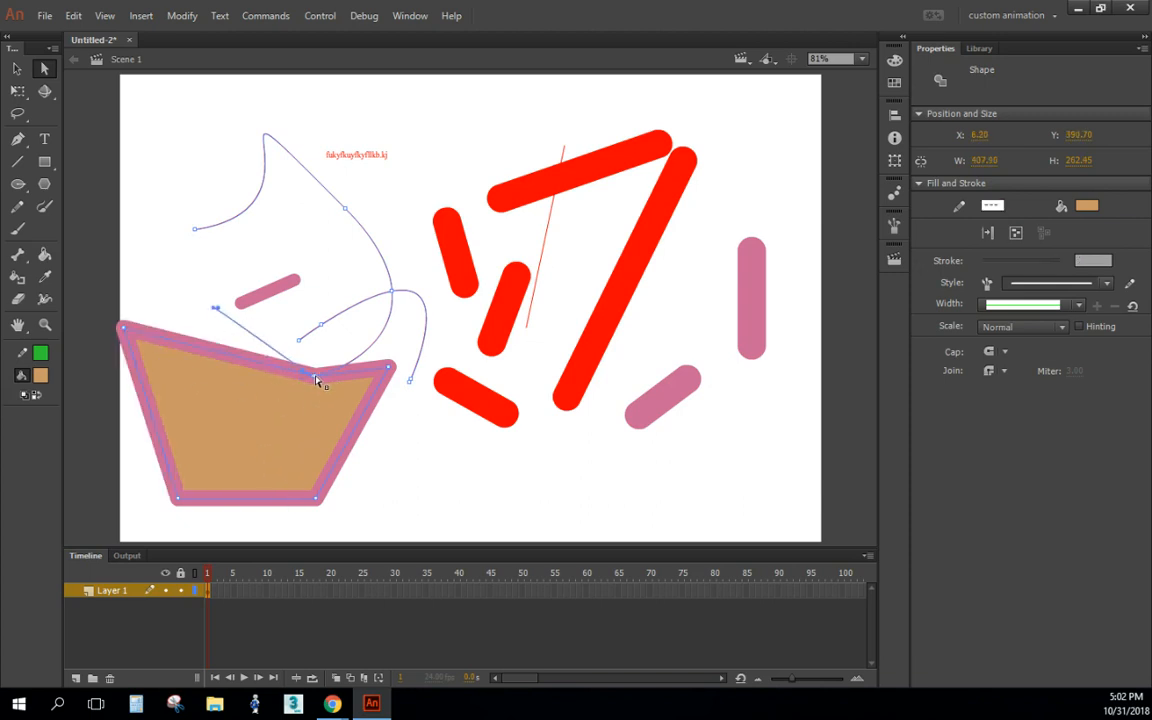
left_click_drag(316, 377, 360, 320)
left_click_drag(316, 376, 359, 321)
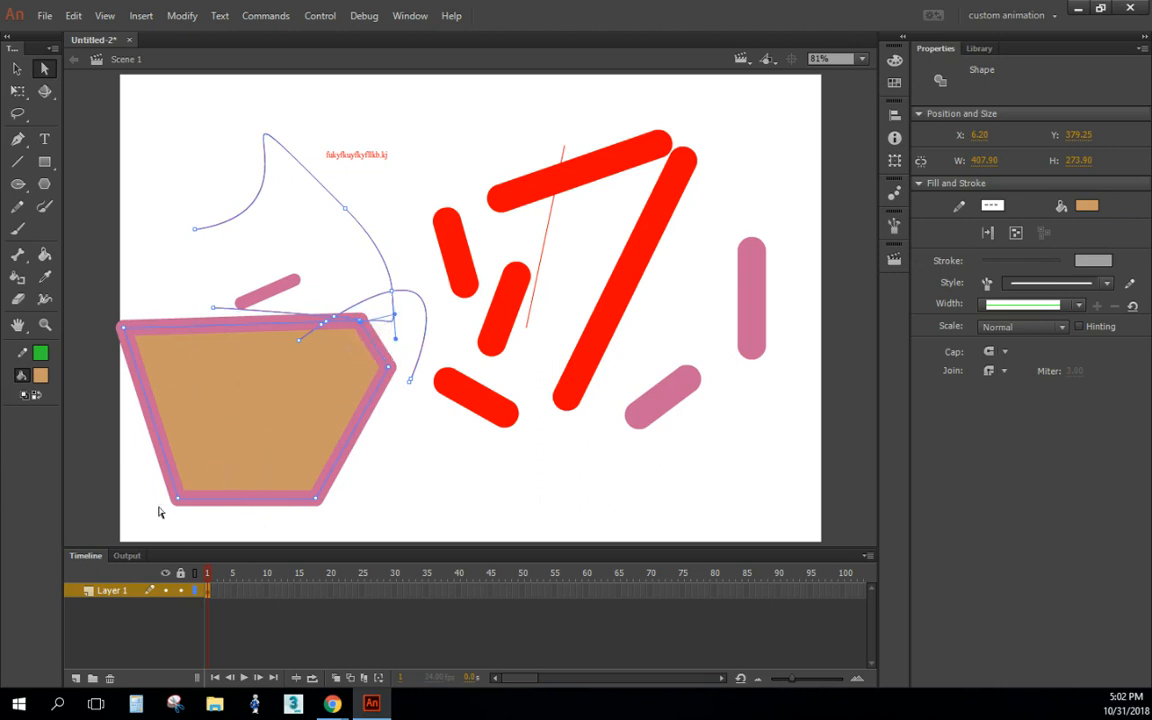
left_click_drag(177, 499, 138, 519)
left_click_drag(318, 500, 435, 490)
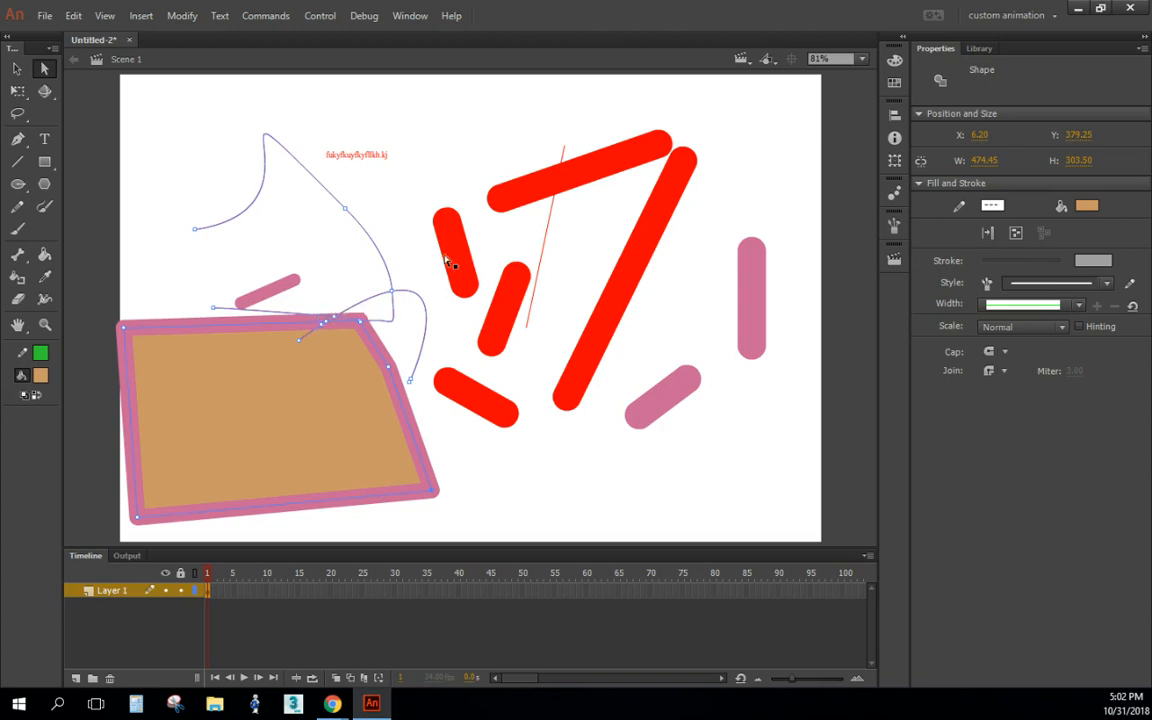
- Try stretching the vertical pink line with Free Transform, undo that, and rotate the line about 45 degrees clockwise
left_click(17, 90)
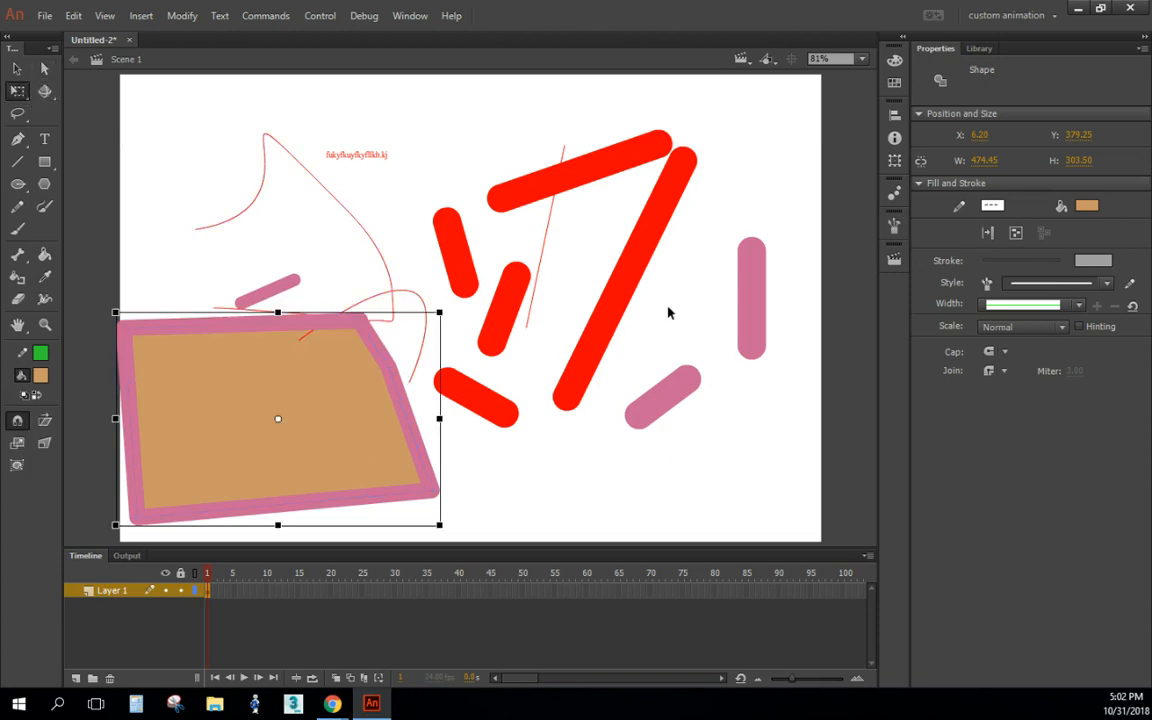
left_click(751, 300)
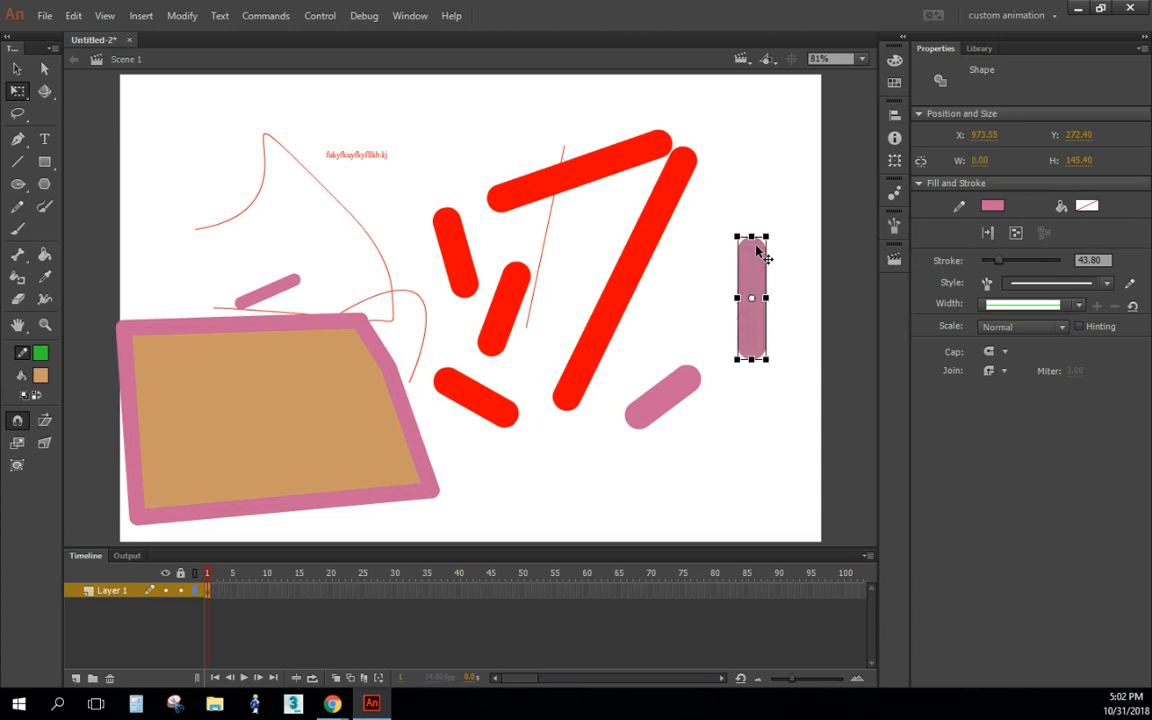
left_click_drag(768, 240, 841, 147)
key("ctrl+z")
mouse_move(779, 234)
left_mouse_down()
mouse_move(702, 352)
mouse_move(793, 287)
mouse_move(784, 270)
left_mouse_up()
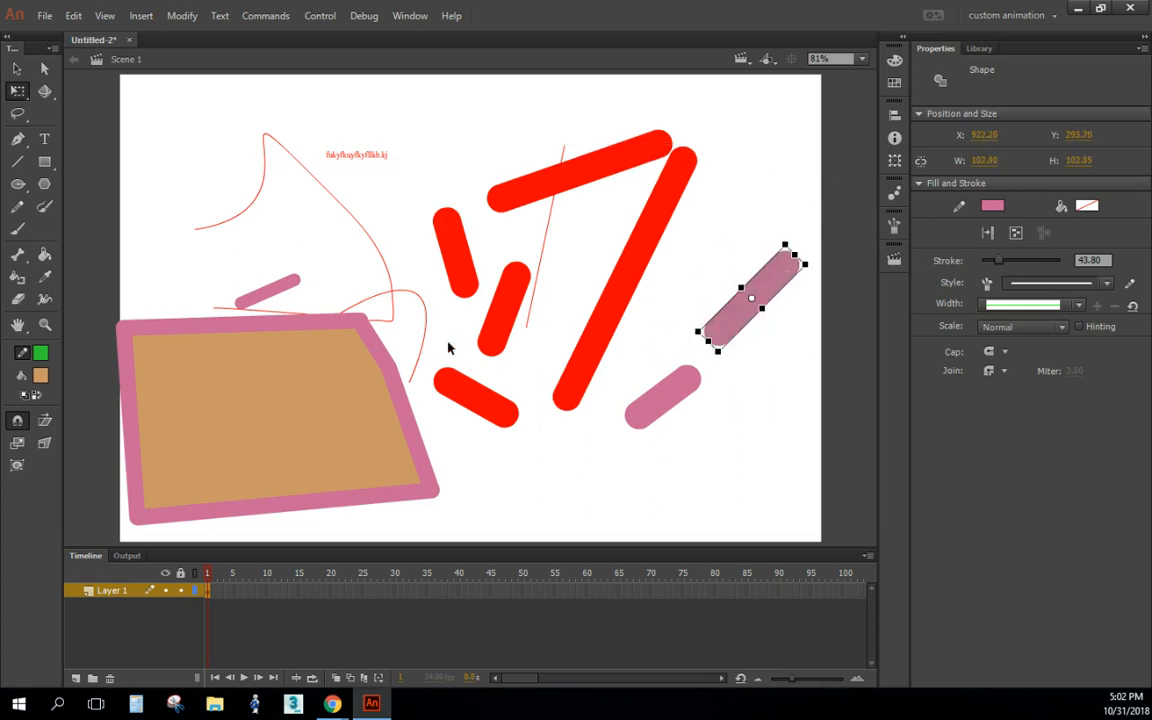
- Rotate only the polygon's orange fill about a quarter turn clockwise, leaving its pink border in place
left_click(395, 472)
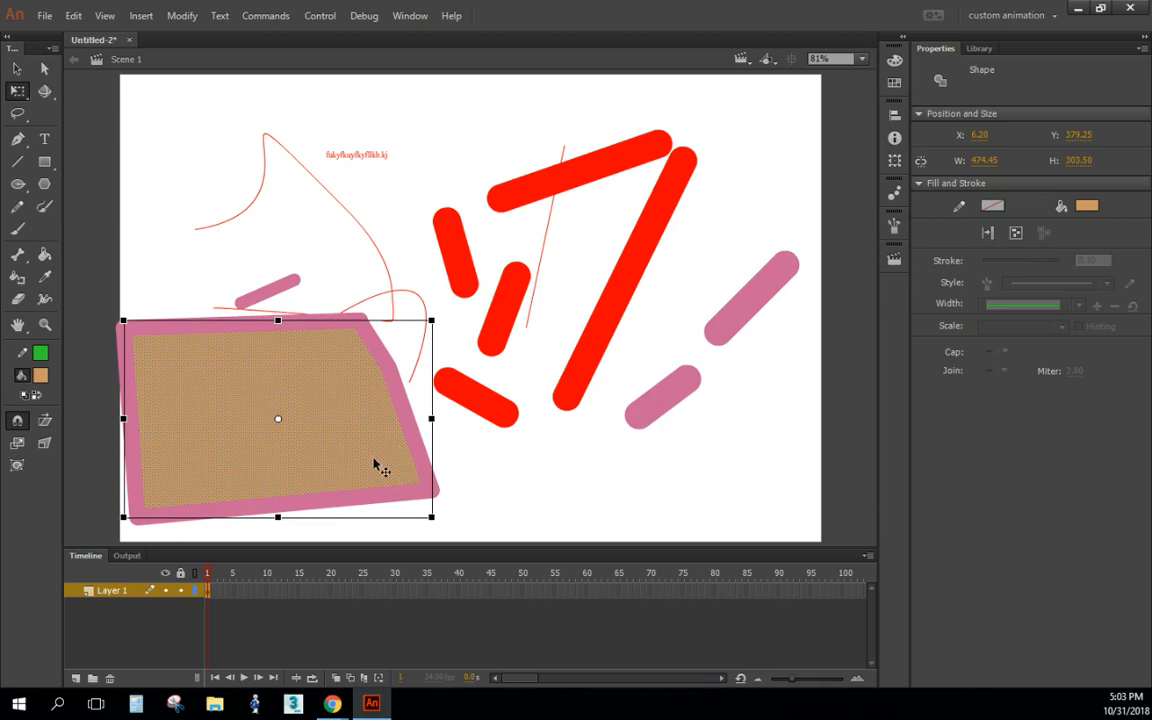
left_click_drag(437, 520, 456, 450)
left_click(483, 478)
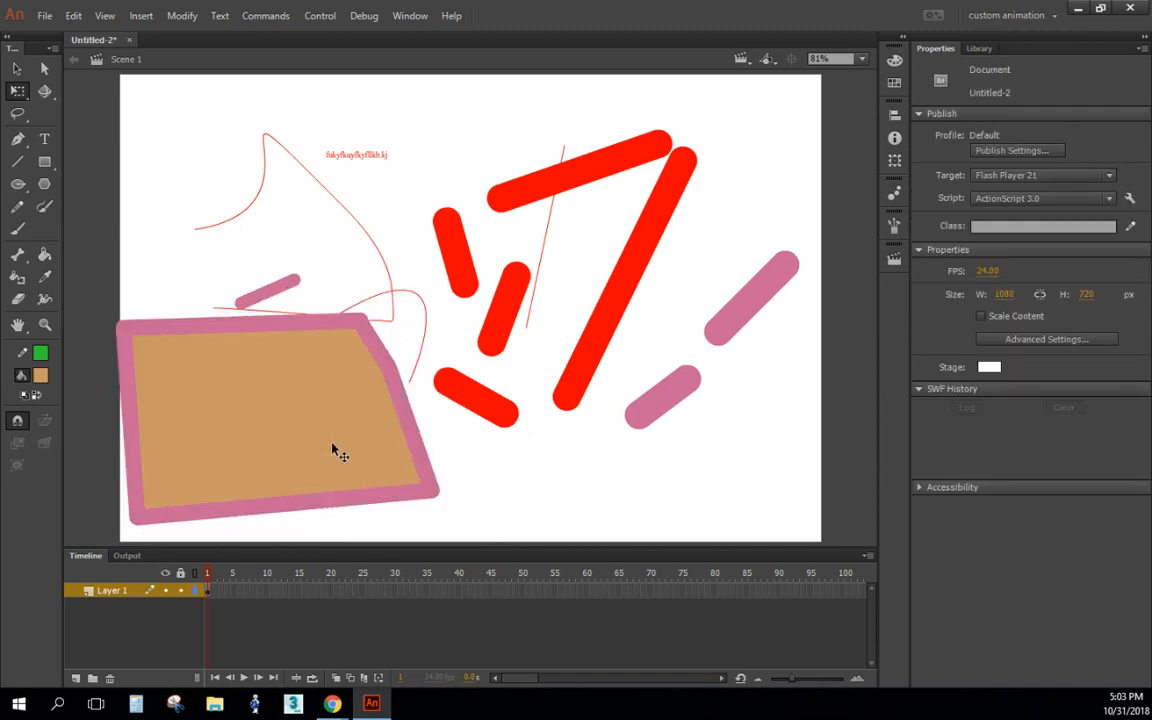
left_click(318, 392)
mouse_move(449, 313)
left_mouse_down()
mouse_move(390, 467)
mouse_move(474, 430)
left_mouse_up()
left_click(318, 400)
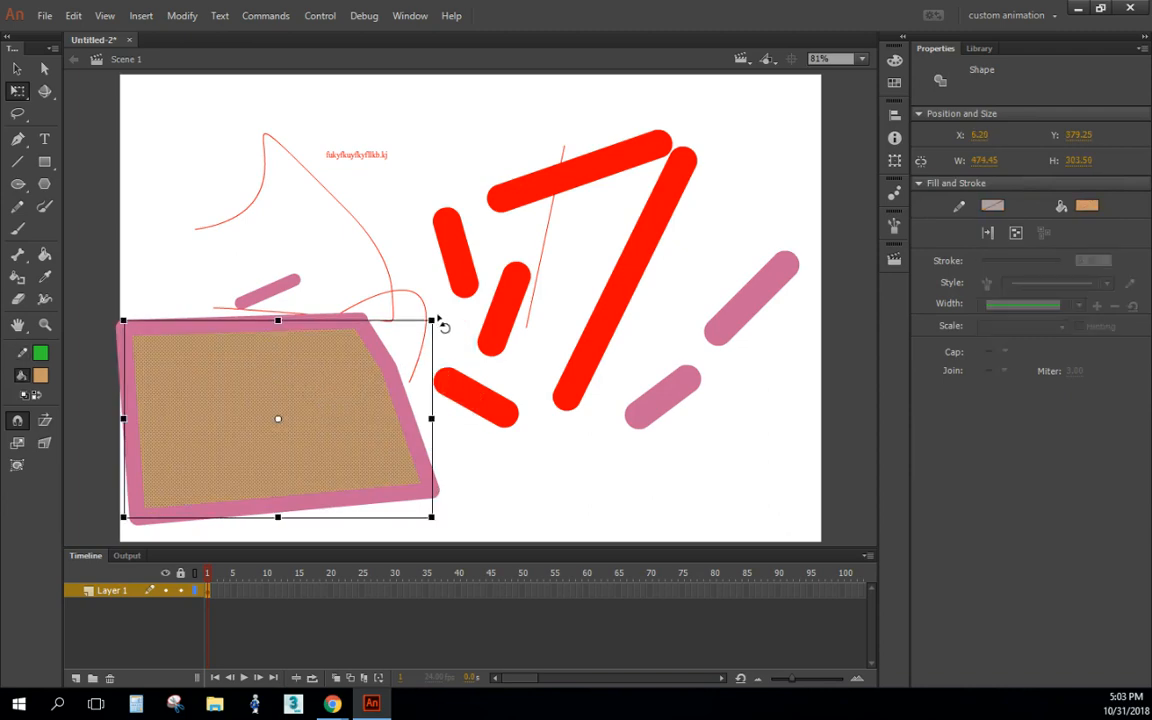
left_click_drag(442, 324, 333, 463)
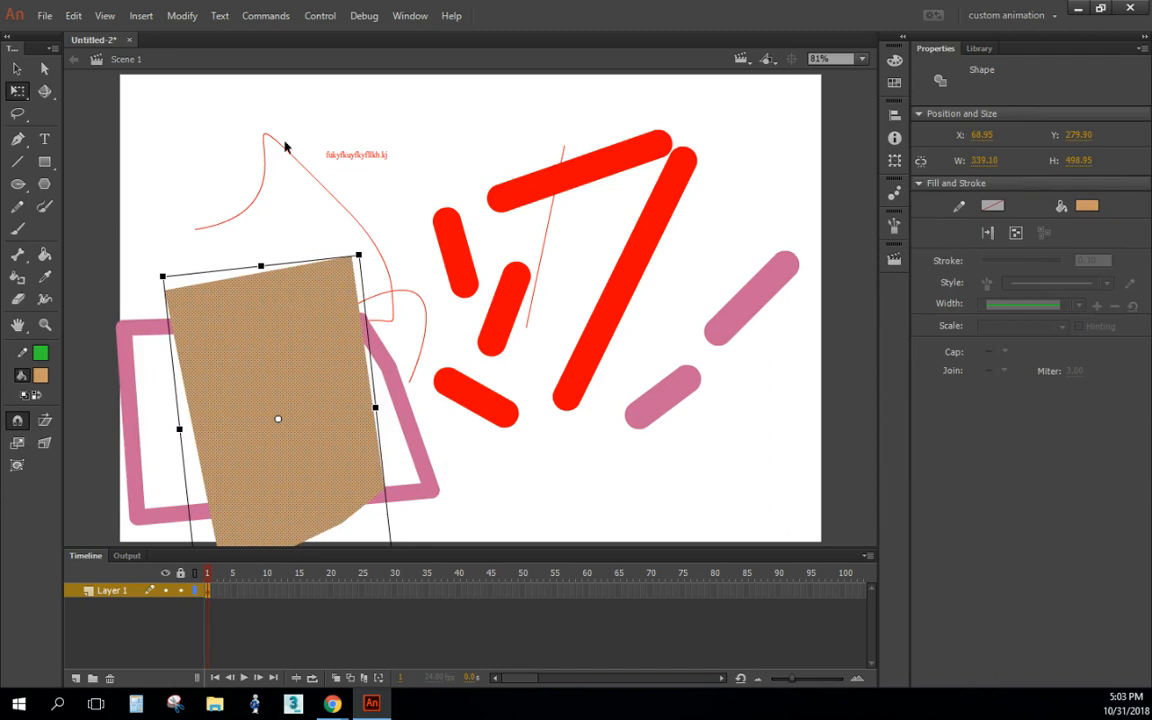
- Select the red text and the rotated pink line in turn by encircling each with the Lasso tool
left_click(17, 113)
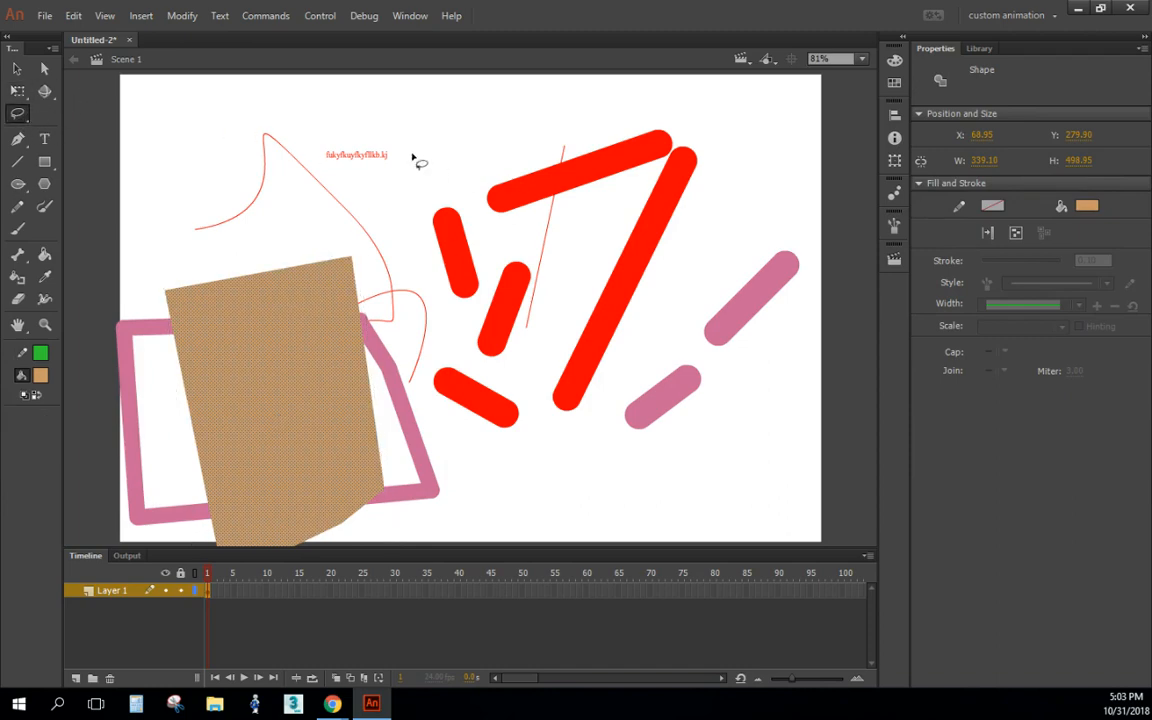
left_click_drag(384, 127, 427, 152)
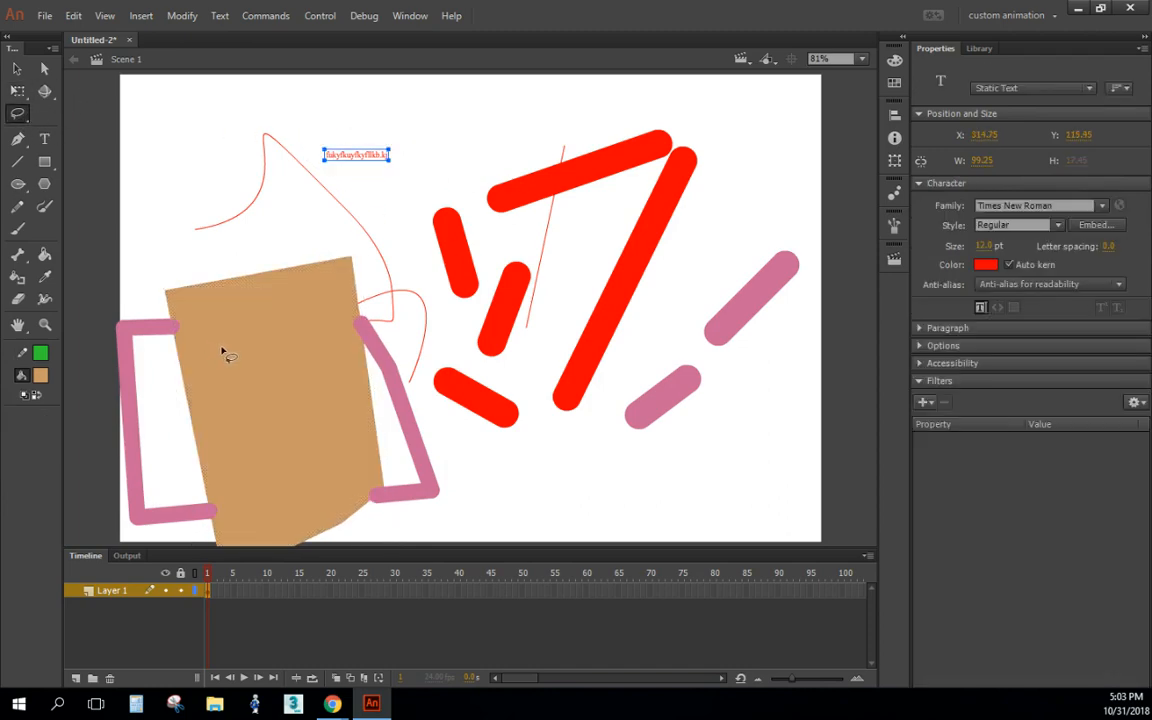
mouse_move(777, 211)
left_mouse_down()
mouse_move(653, 286)
mouse_move(676, 347)
mouse_move(730, 358)
mouse_move(792, 338)
mouse_move(827, 276)
mouse_move(811, 227)
mouse_move(772, 214)
left_mouse_up()
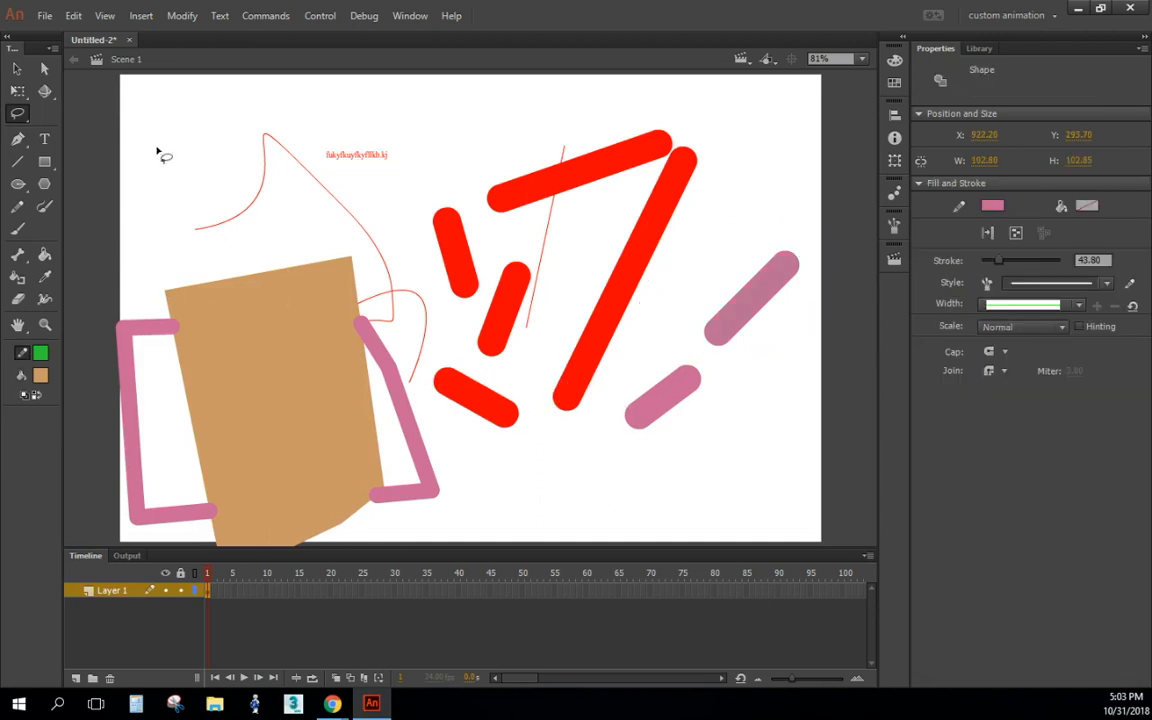
- Marquee-select individual red lines near the stage centre, and encircle the lowest short red line with the Lasso for comparison
left_click(17, 68)
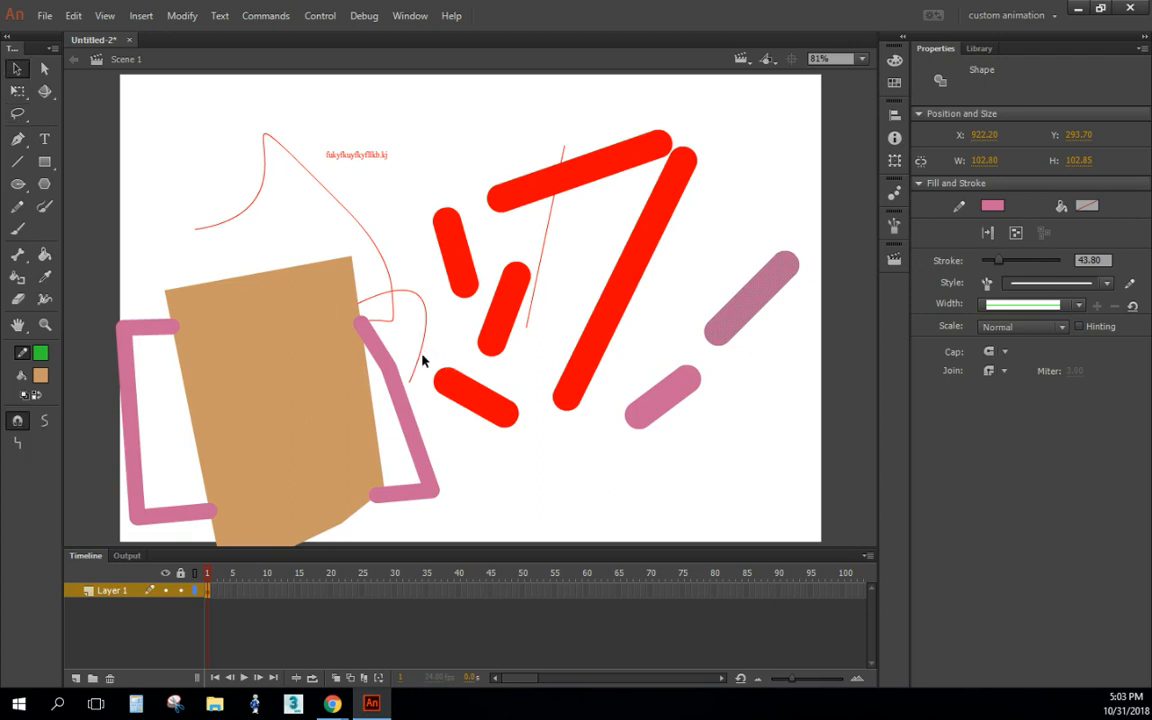
left_click_drag(422, 356, 540, 452)
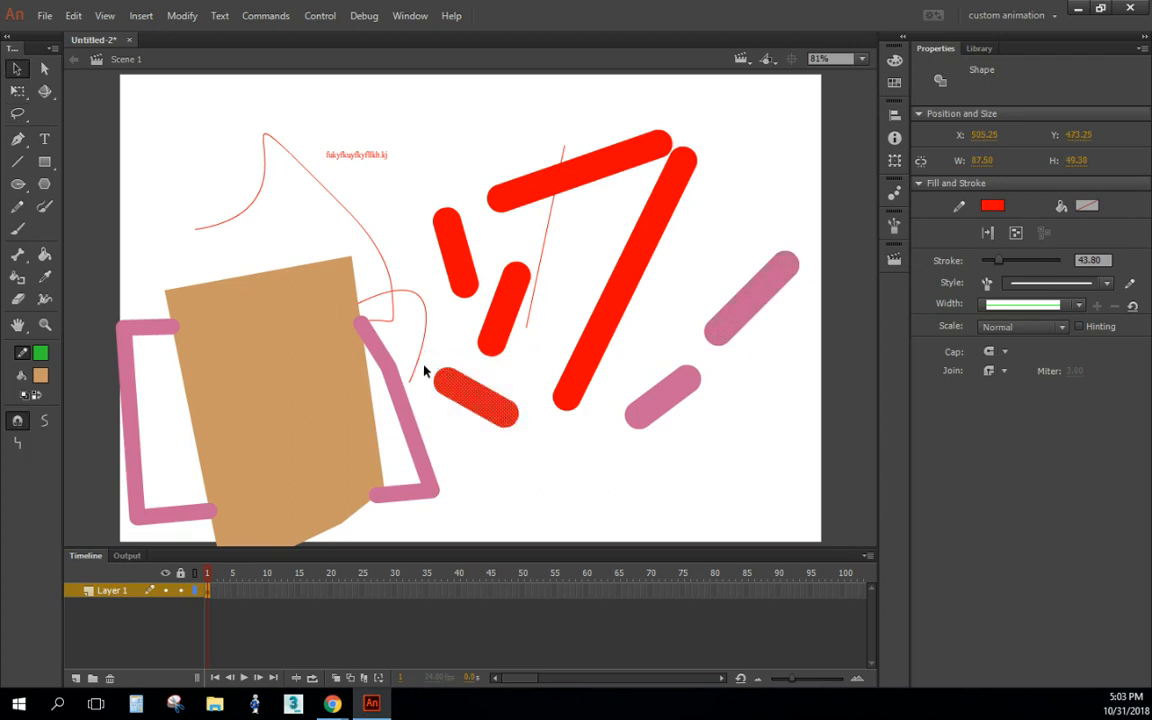
mouse_move(424, 366)
left_mouse_down()
mouse_move(496, 432)
mouse_move(537, 442)
left_mouse_up()
mouse_move(493, 252)
left_mouse_down()
mouse_move(465, 334)
mouse_move(440, 312)
left_mouse_up()
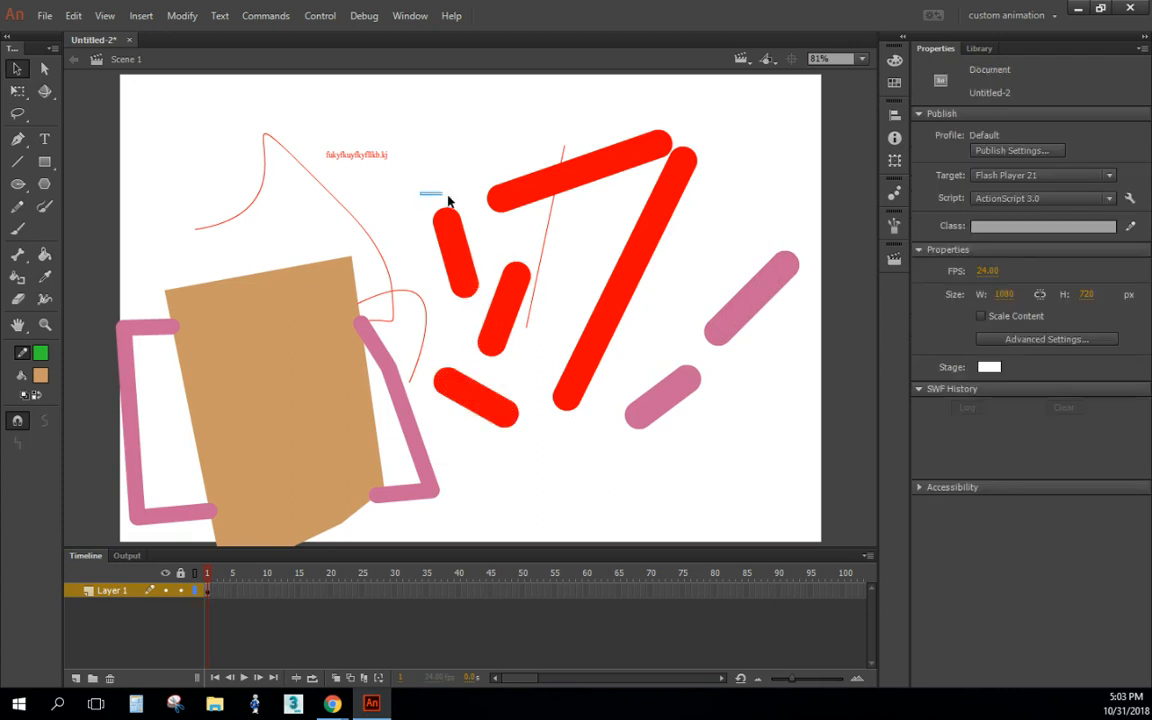
left_click_drag(420, 192, 483, 294)
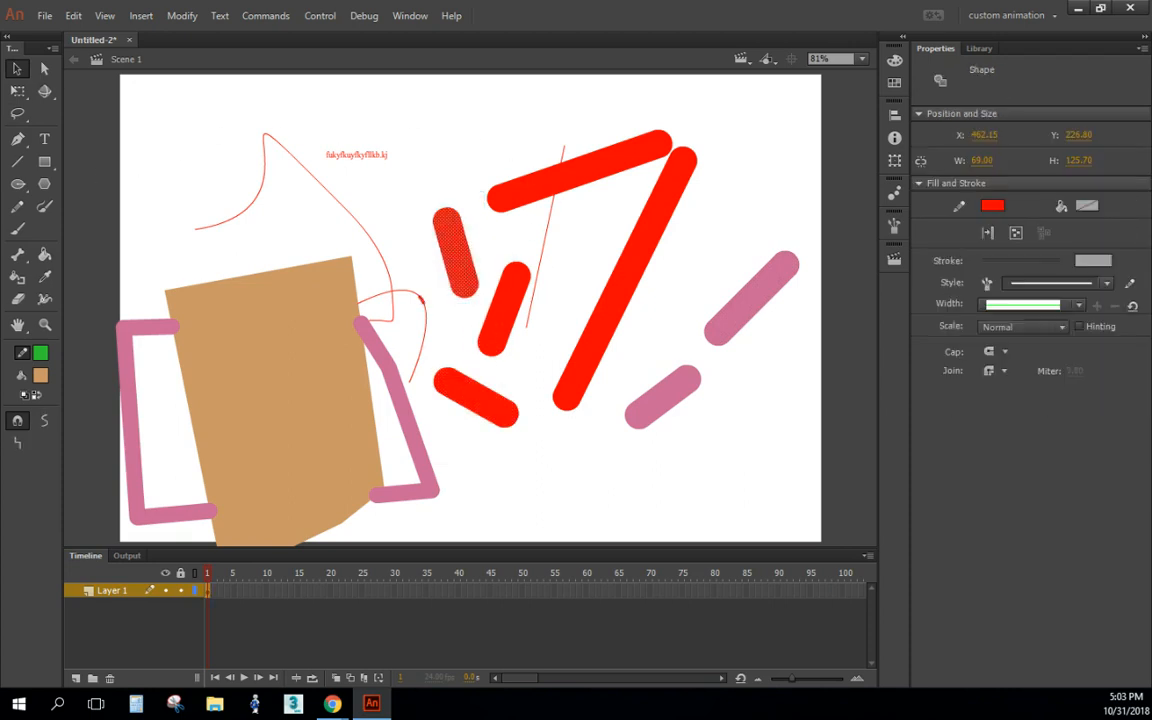
left_click(18, 115)
mouse_move(462, 357)
left_mouse_down()
mouse_move(426, 377)
mouse_move(456, 423)
mouse_move(529, 457)
mouse_move(548, 430)
mouse_move(525, 395)
mouse_move(455, 356)
left_mouse_up()
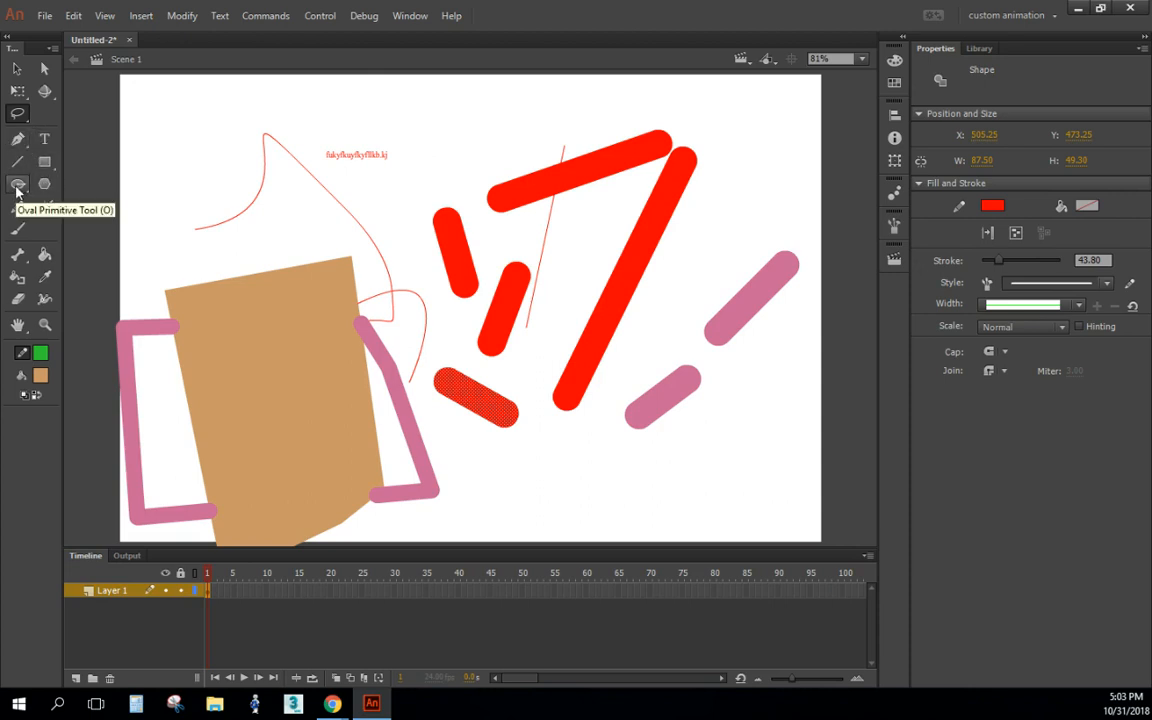
- Draw two ovals with green outlines and orange fill, one above the red lines and one in the stage's upper-left corner
left_click(18, 186)
left_click(50, 180)
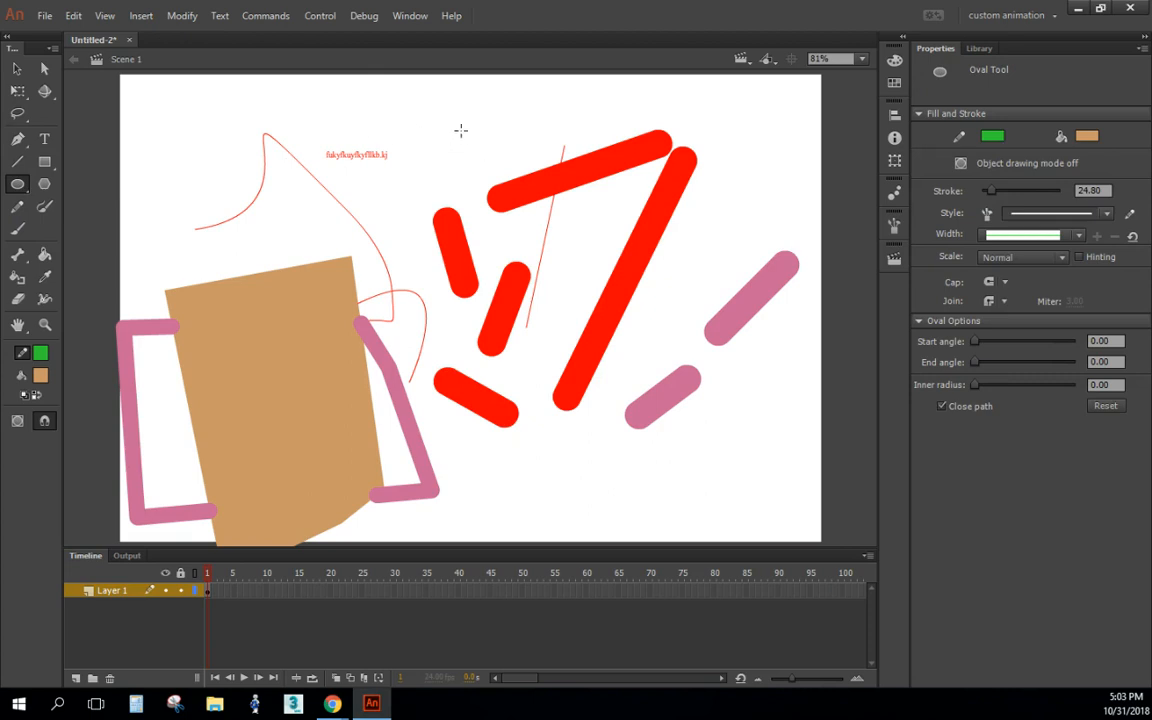
left_click_drag(411, 113, 507, 190)
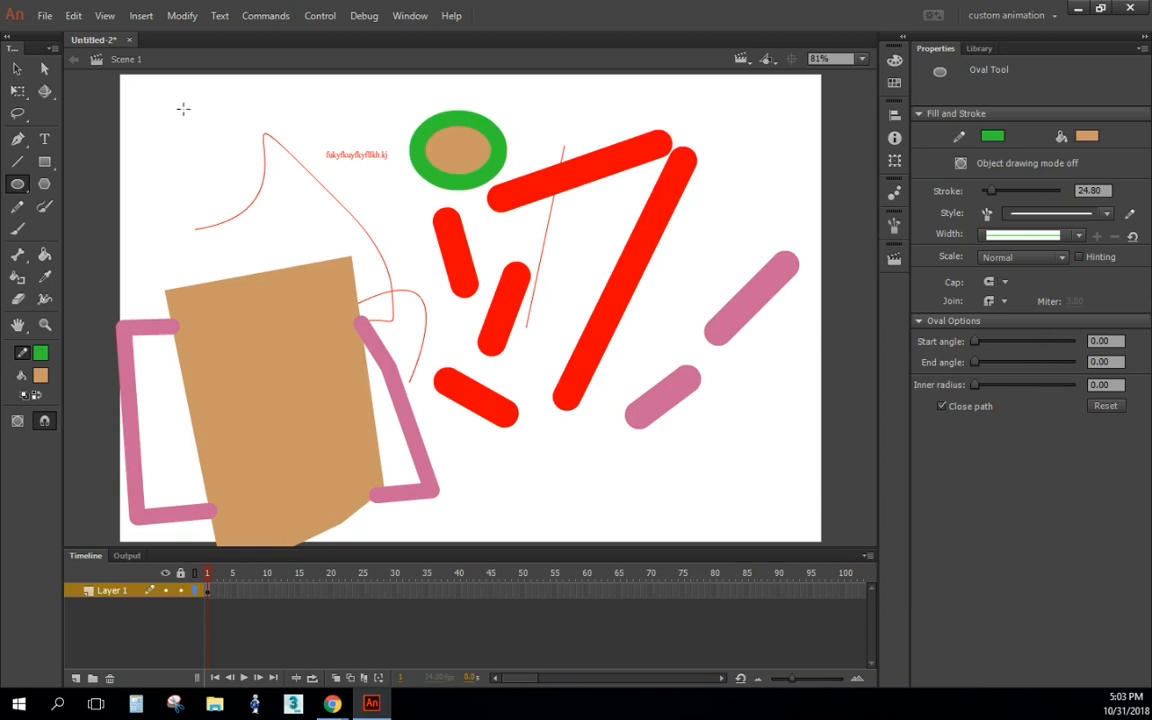
left_click_drag(133, 102, 246, 214)
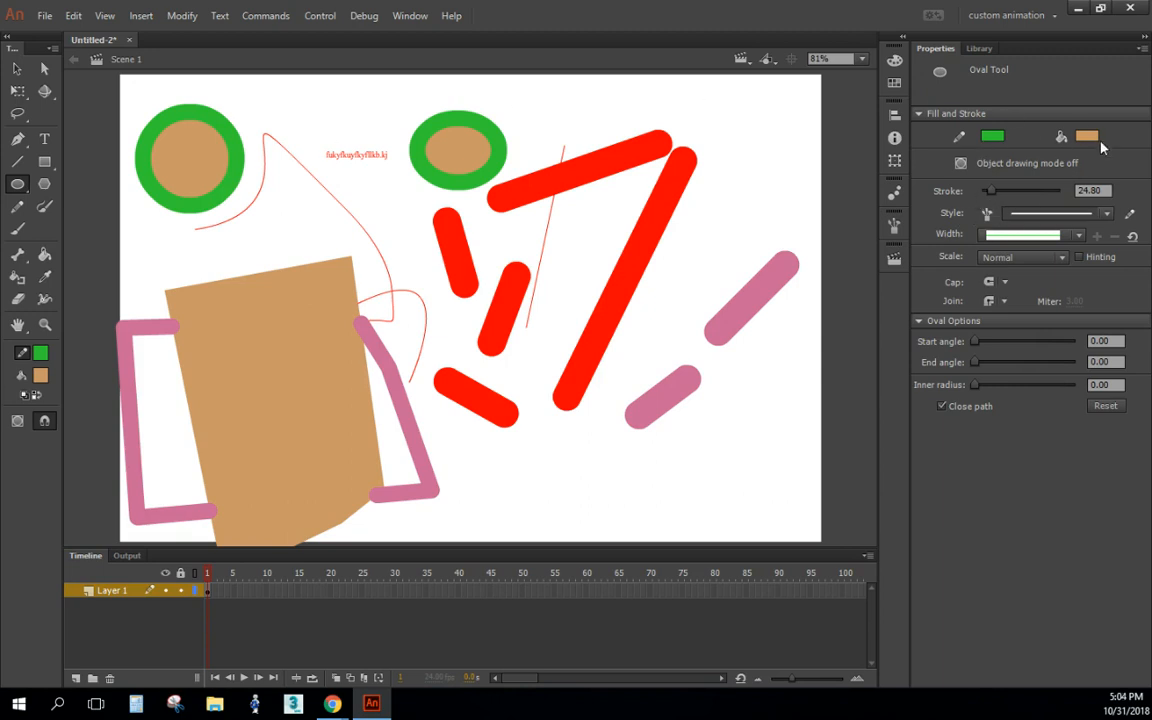
- Draw a wide oval below the pink lines using the lens-shaped stroke width profile, and restore the uniform width profile
left_click(1080, 236)
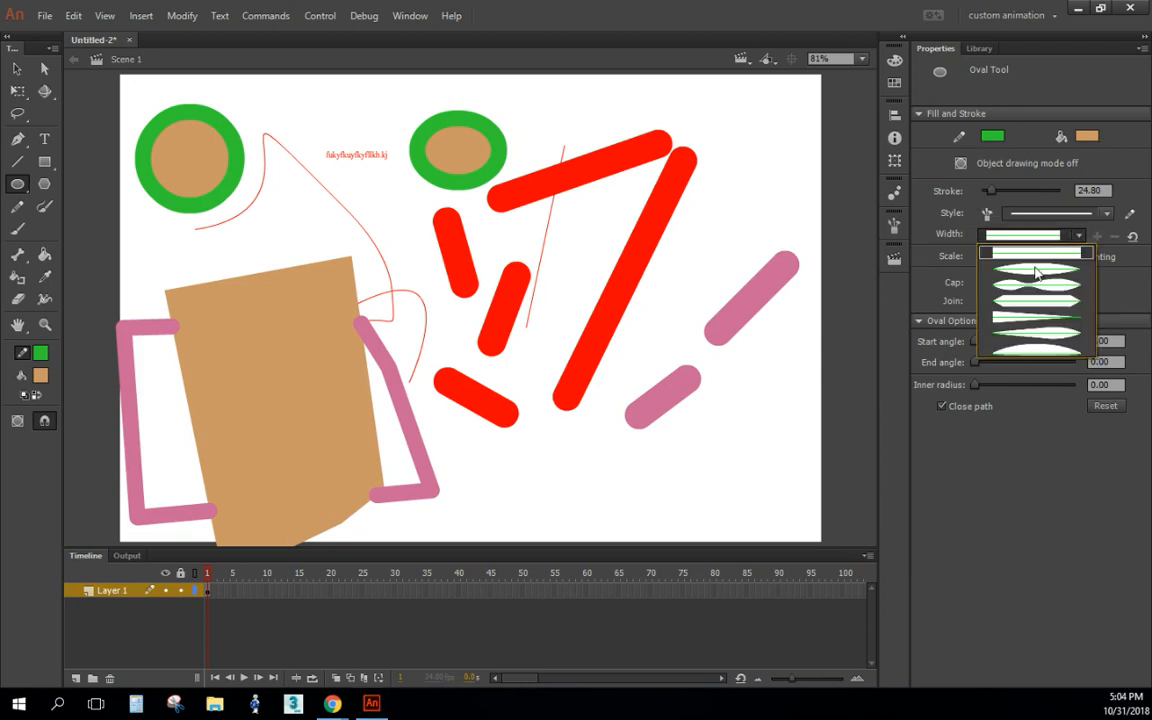
left_click(1040, 414)
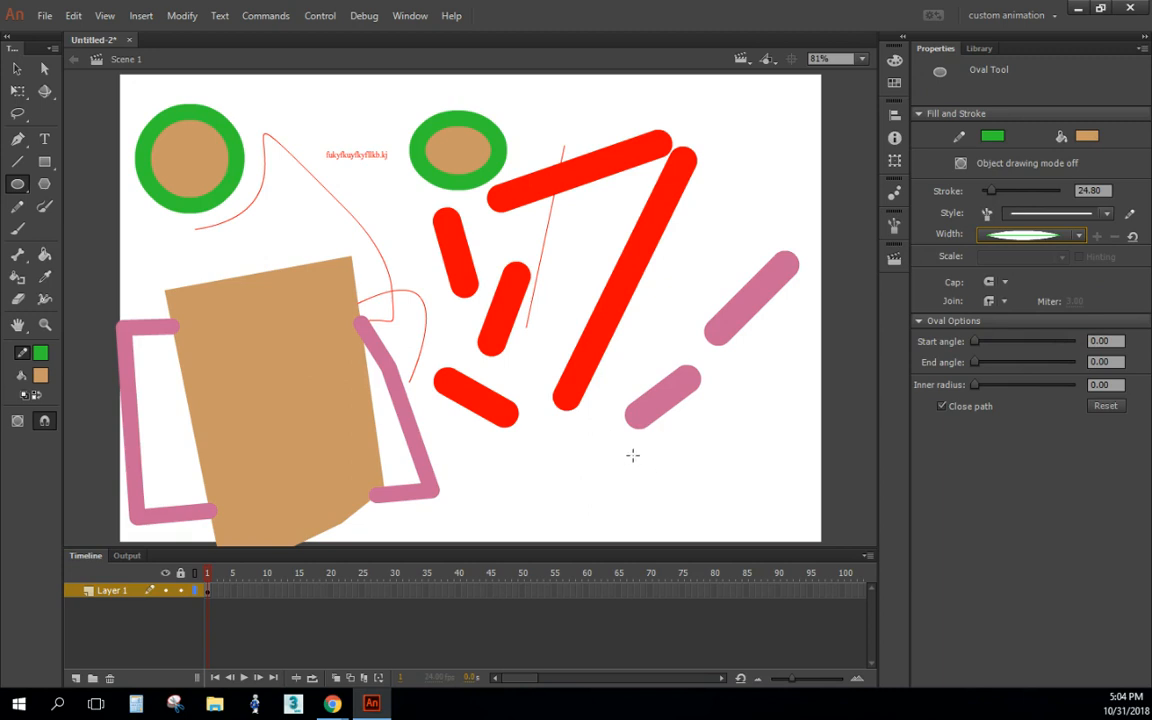
left_click_drag(548, 450, 716, 510)
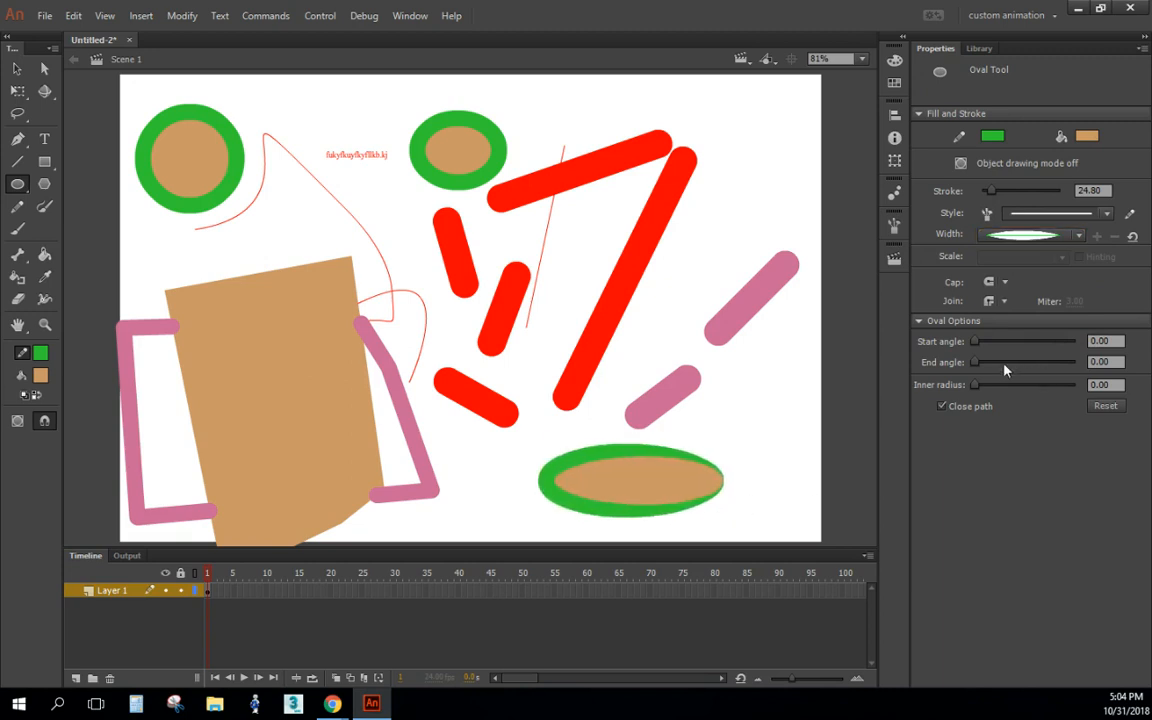
left_click(1079, 236)
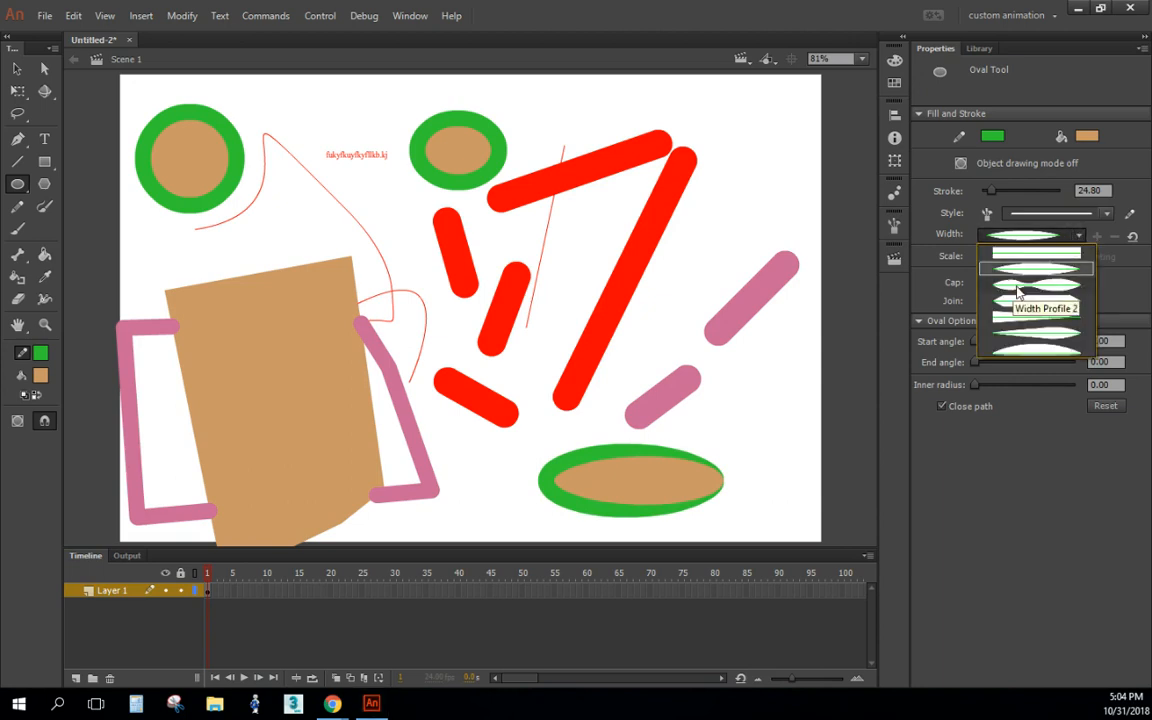
left_click(1036, 253)
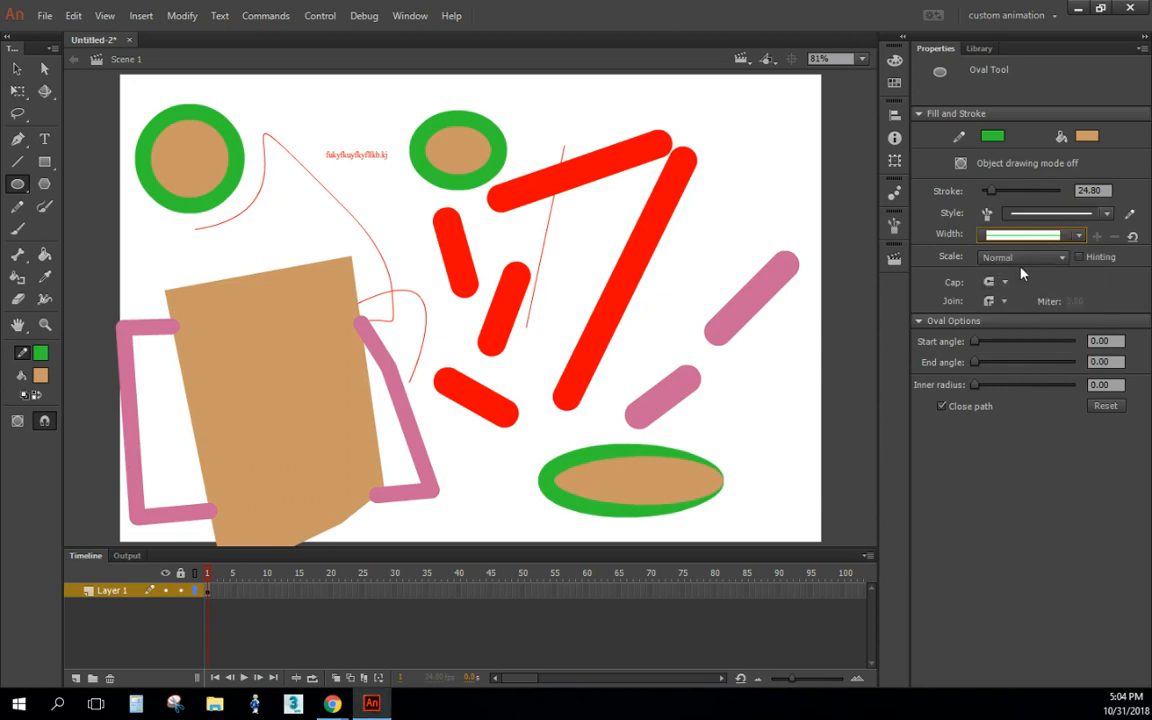
- Draw a pentagon in the stage's upper-right corner with the PolyStar tool, using teal fill and black stroke, undoing the first one overlapping the red lines
left_click(44, 184)
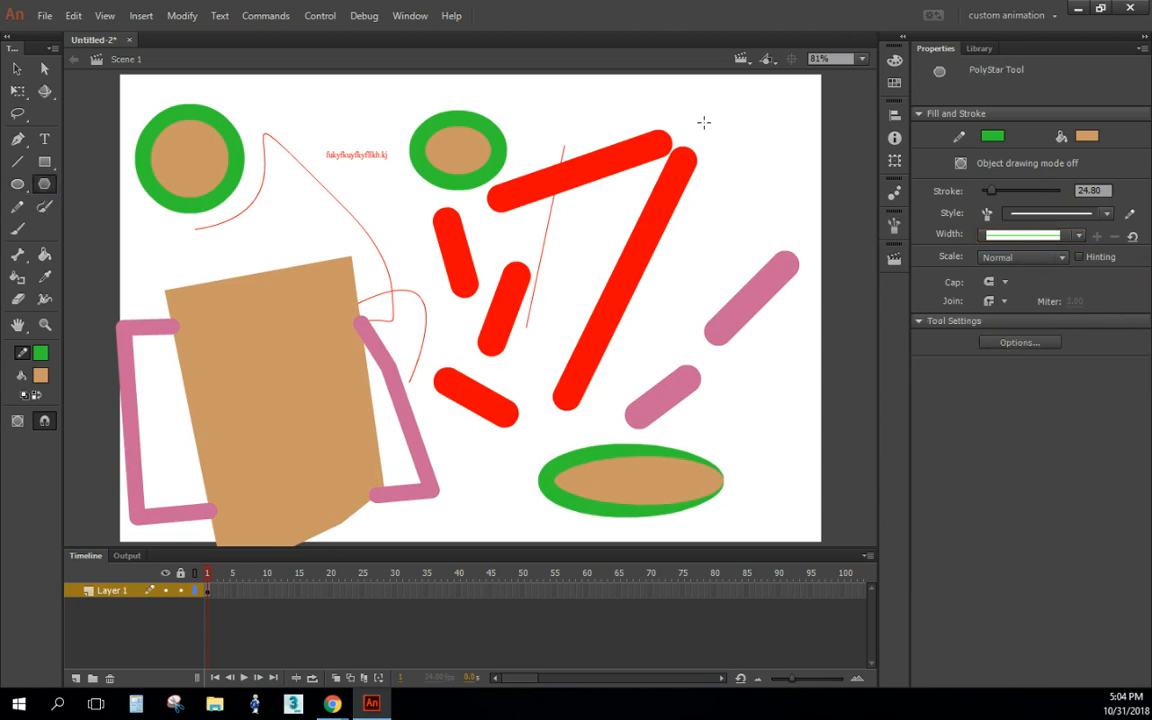
left_click(1087, 136)
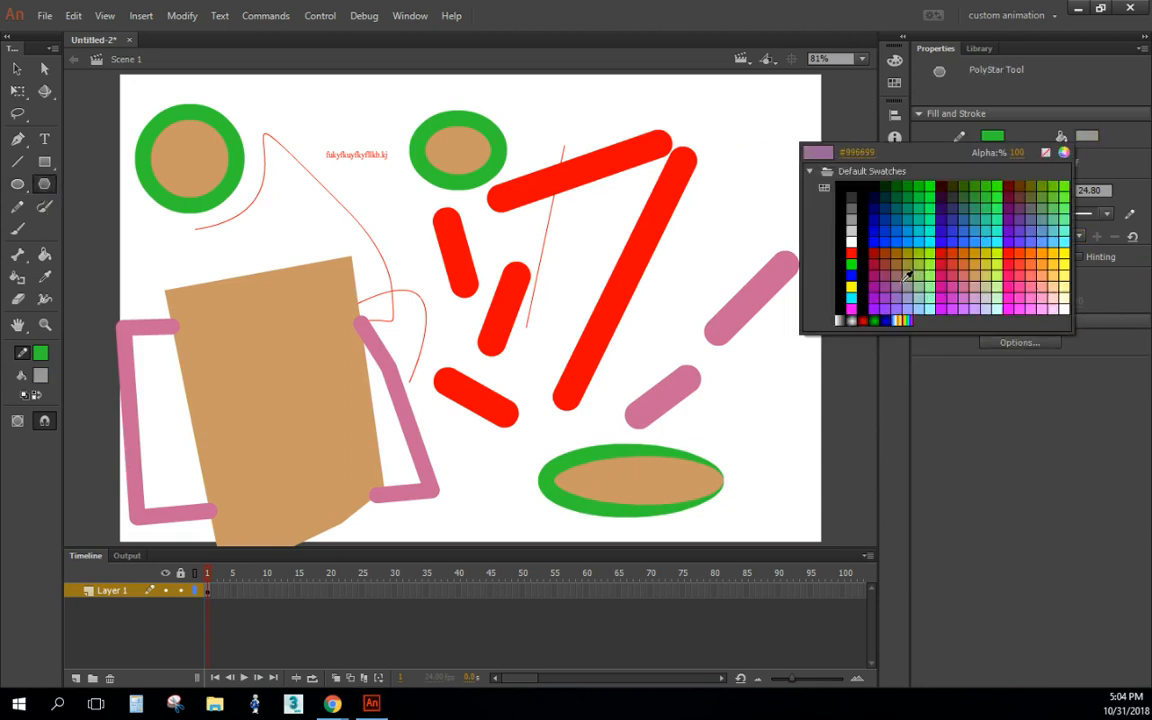
left_click(997, 220)
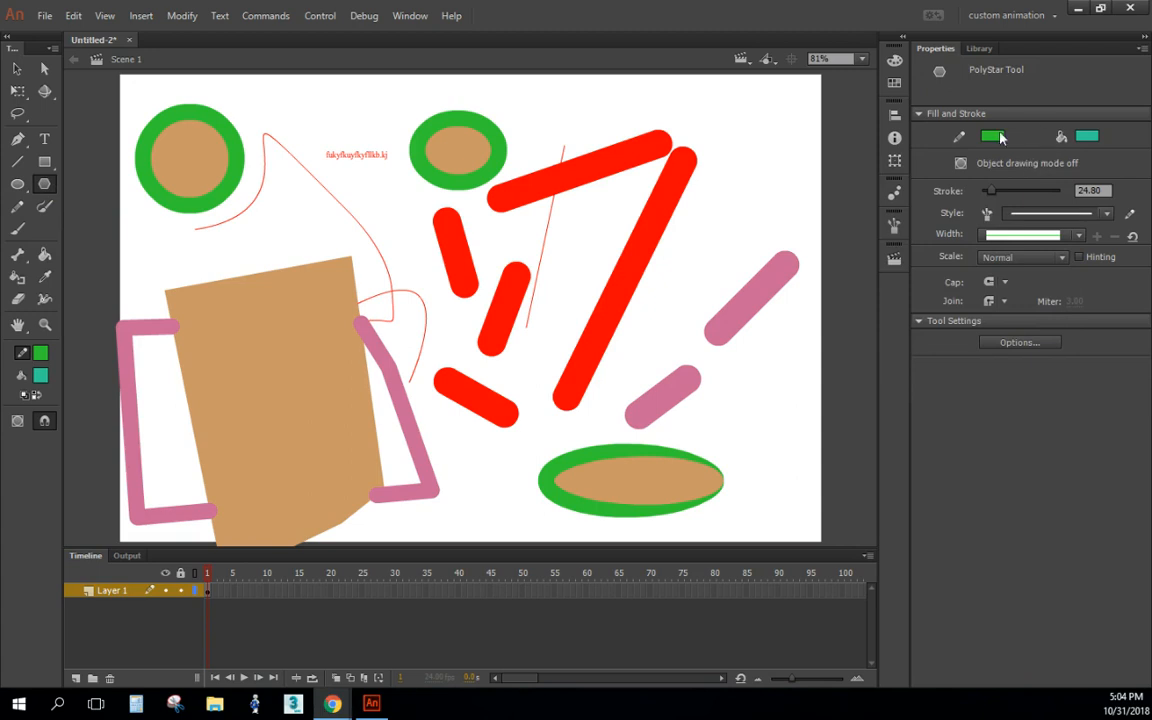
left_click(1000, 137)
left_click(783, 194)
mouse_move(699, 124)
left_mouse_down()
mouse_move(770, 200)
mouse_move(745, 150)
left_mouse_up()
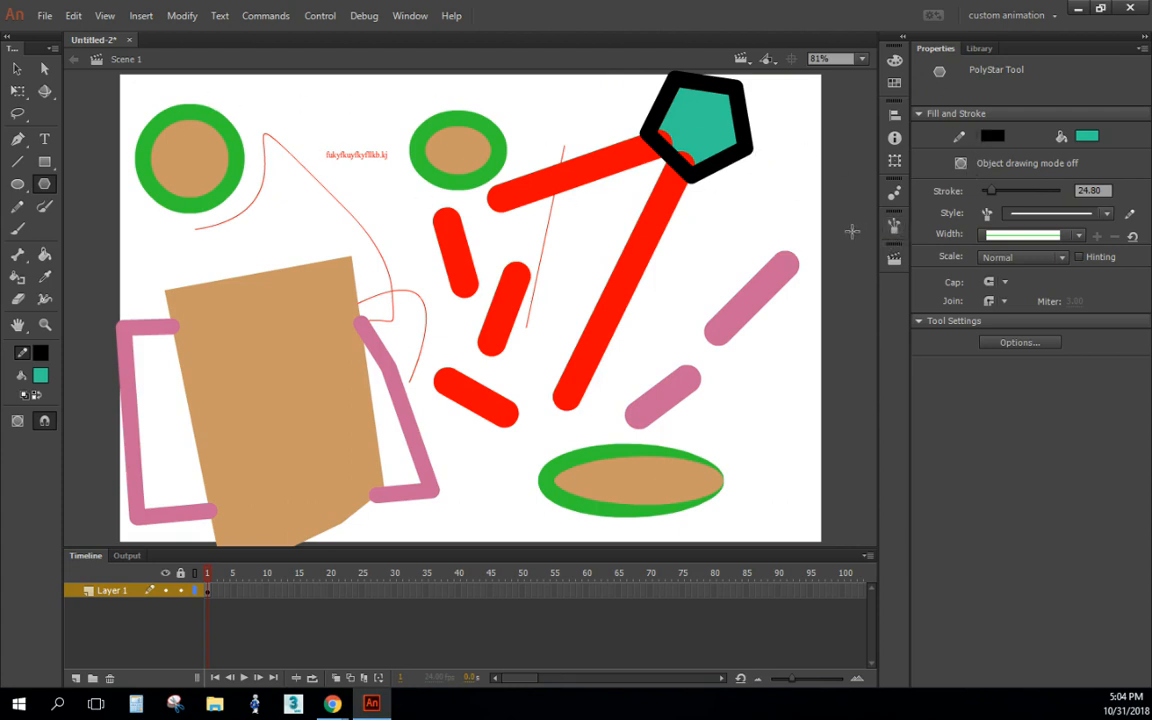
key("ctrl+z")
mouse_move(735, 118)
left_mouse_down()
mouse_move(766, 175)
mouse_move(761, 149)
mouse_move(765, 158)
left_mouse_up()
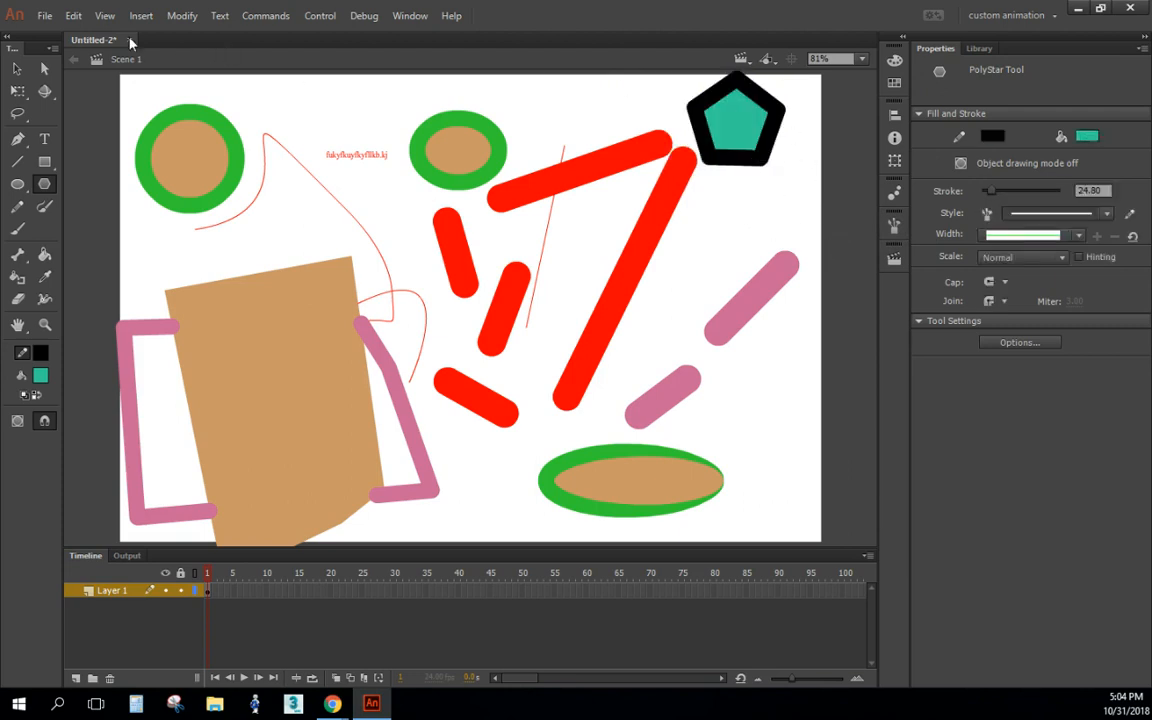
- Select the whole pentagon including its outline and move it slightly down and to the right
left_click(17, 68)
double_click(737, 136)
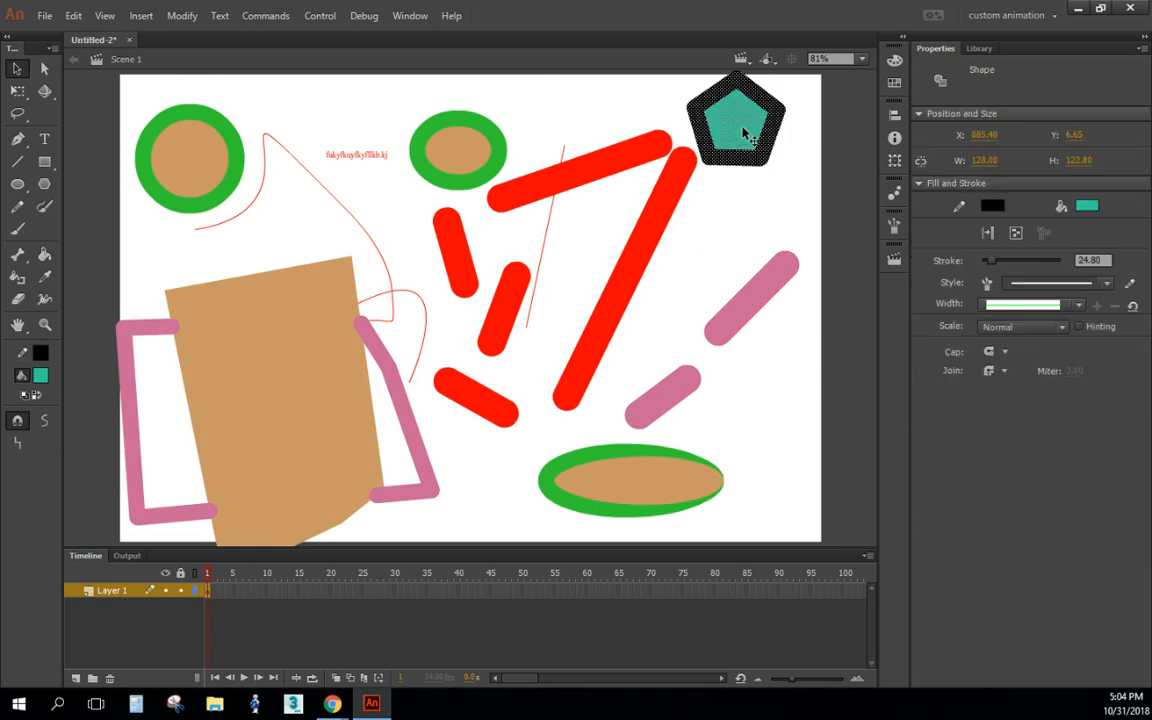
left_click_drag(737, 136, 761, 166)
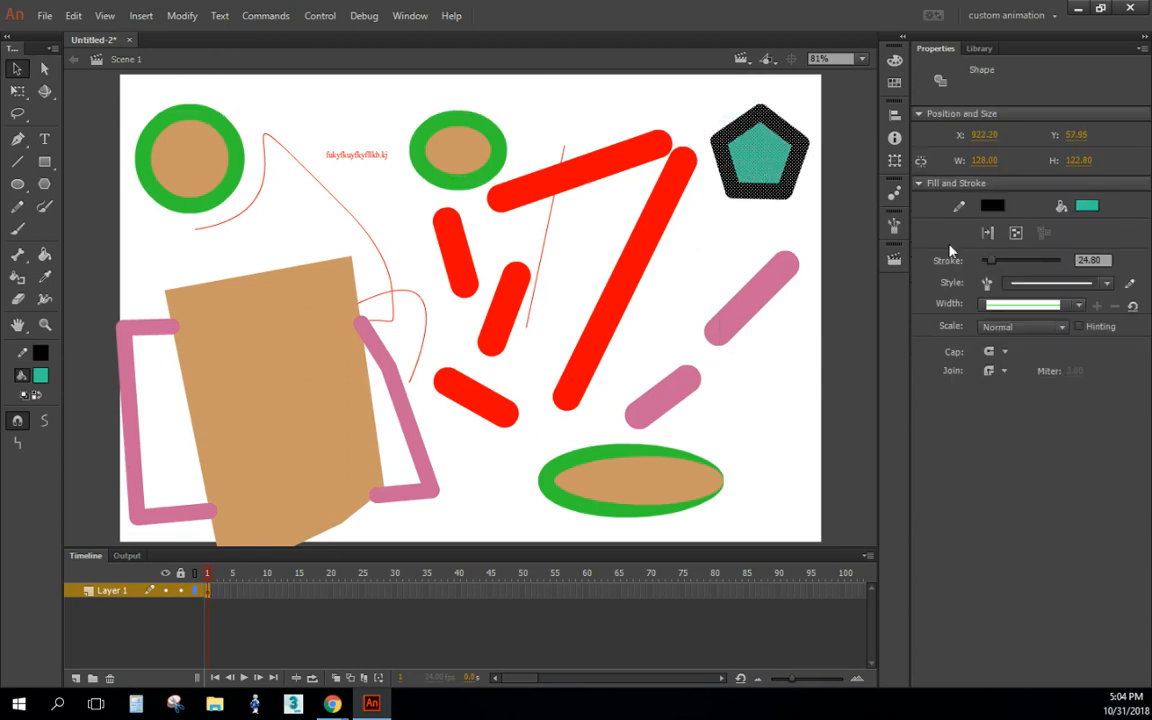
left_click(44, 183)
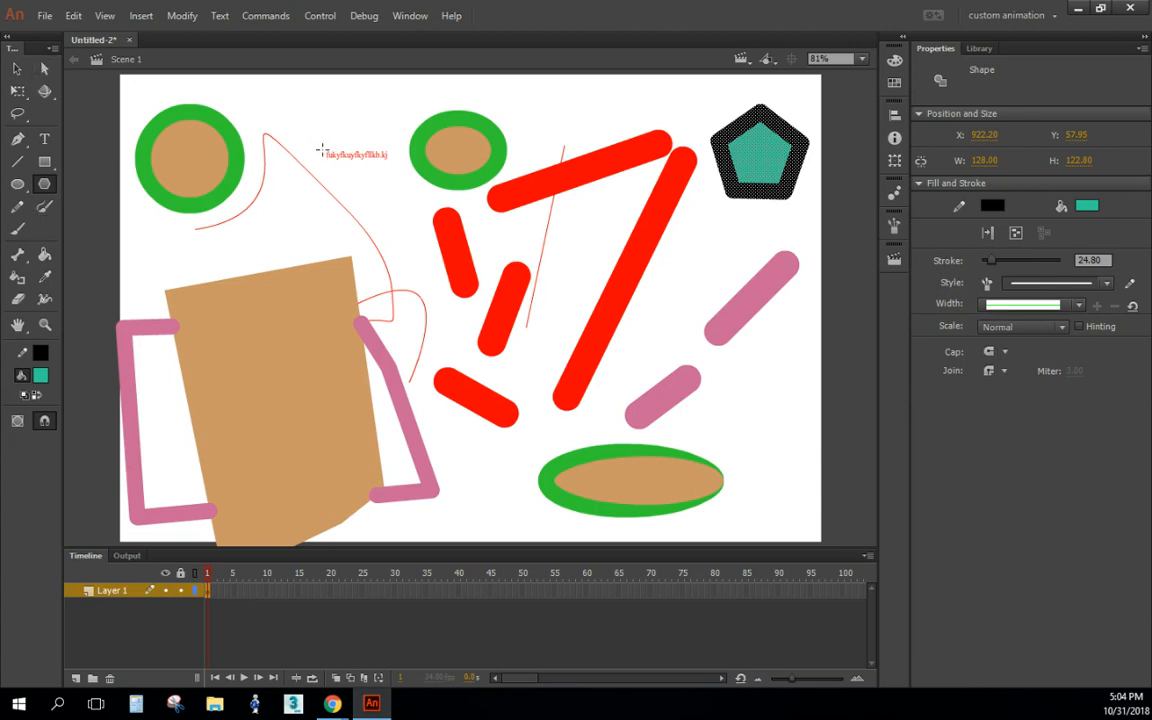
left_click(17, 68)
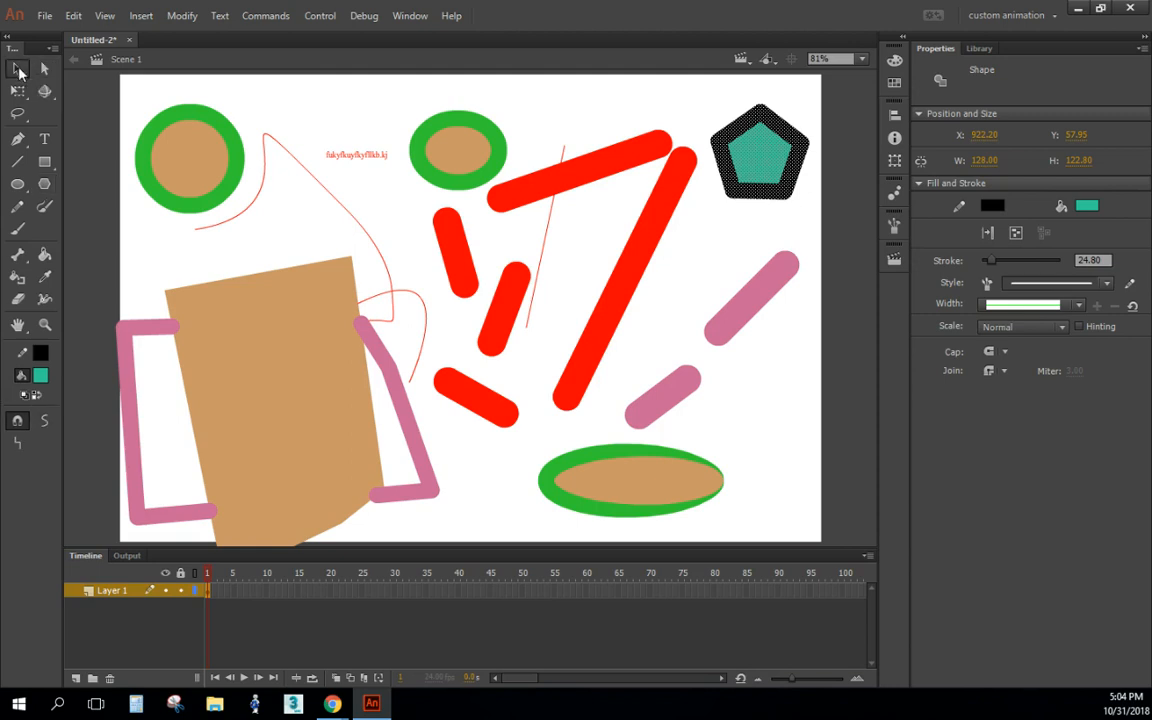
left_click(226, 205)
left_click(44, 184)
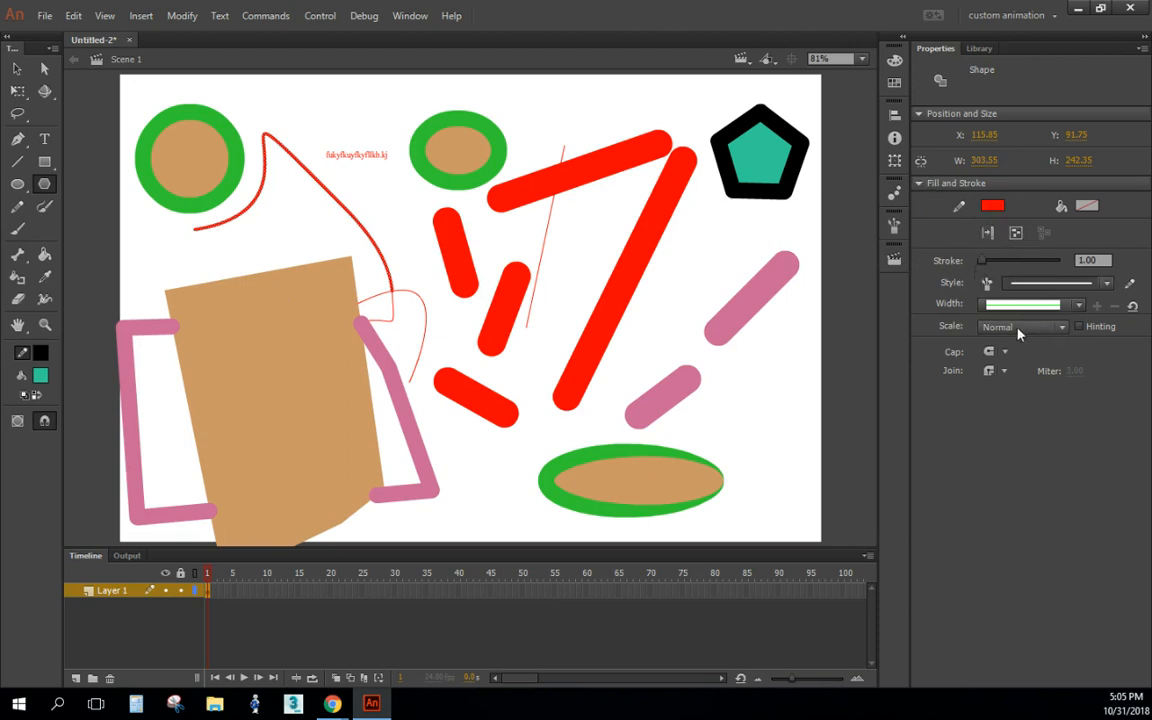
left_click(929, 186)
left_click(929, 186)
left_click(929, 186)
left_click(990, 182)
left_click(1015, 113)
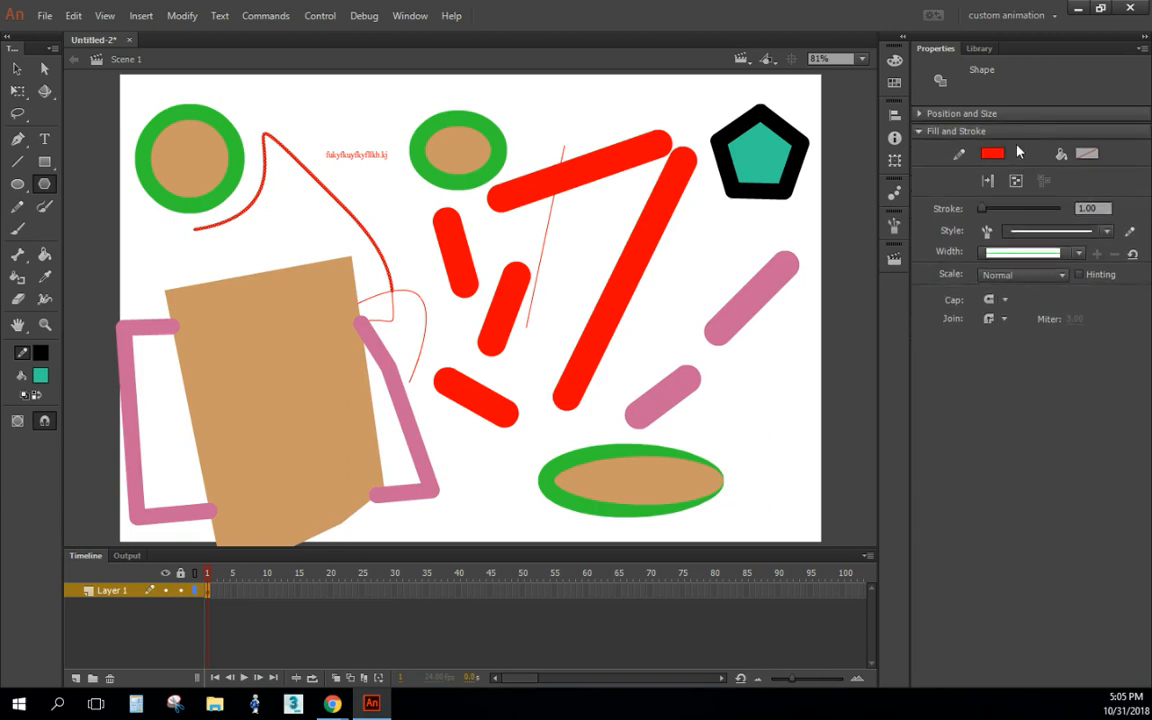
left_click(1018, 115)
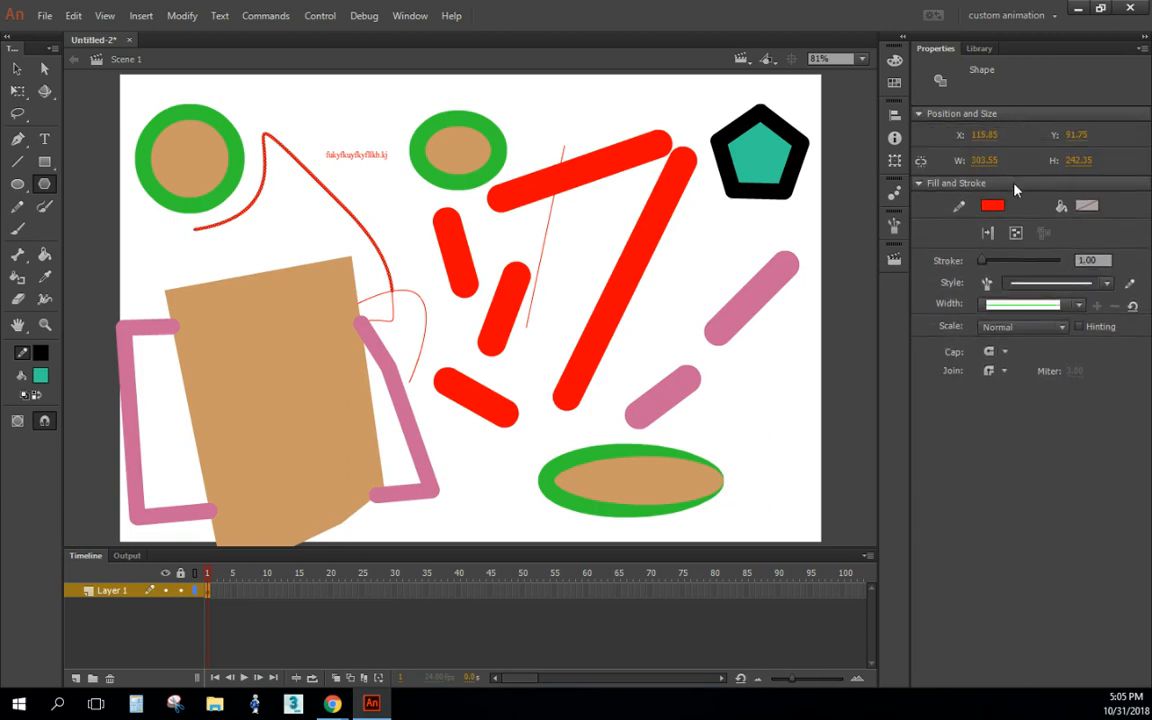
left_click(1018, 188)
left_click(1016, 188)
- Draw a large pentagon over the pink lines, and set the PolyStar tool to the star style with 20 sides
left_click_drag(720, 362, 790, 455)
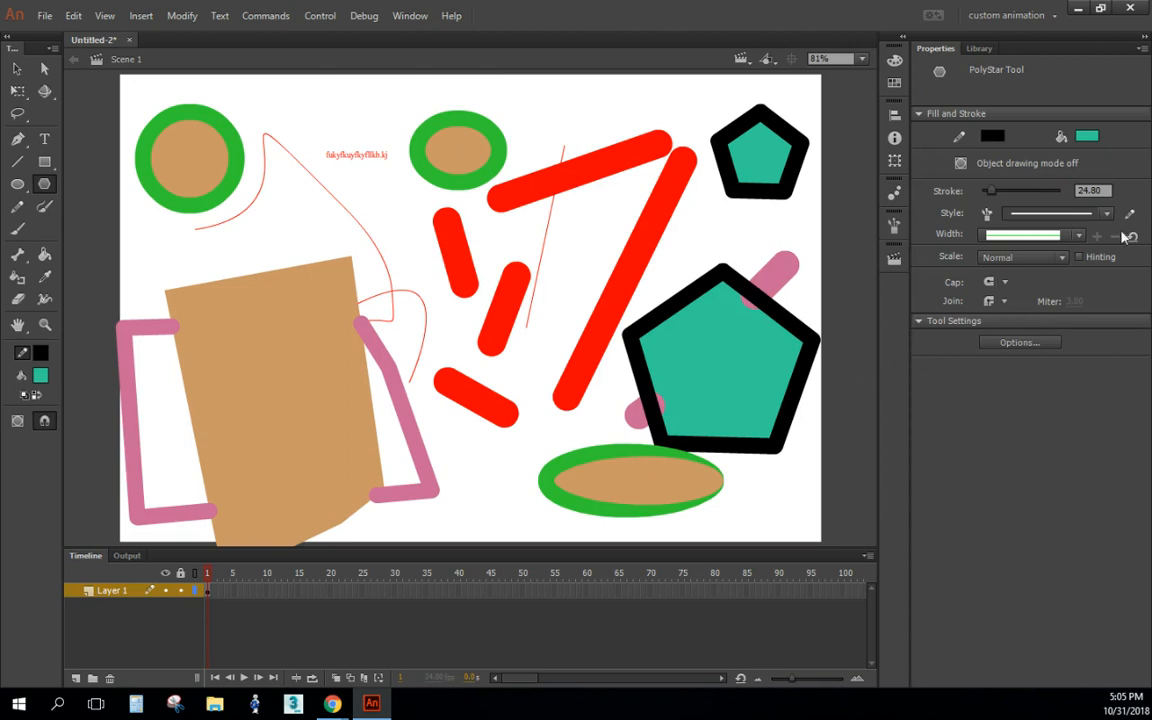
left_click(1018, 344)
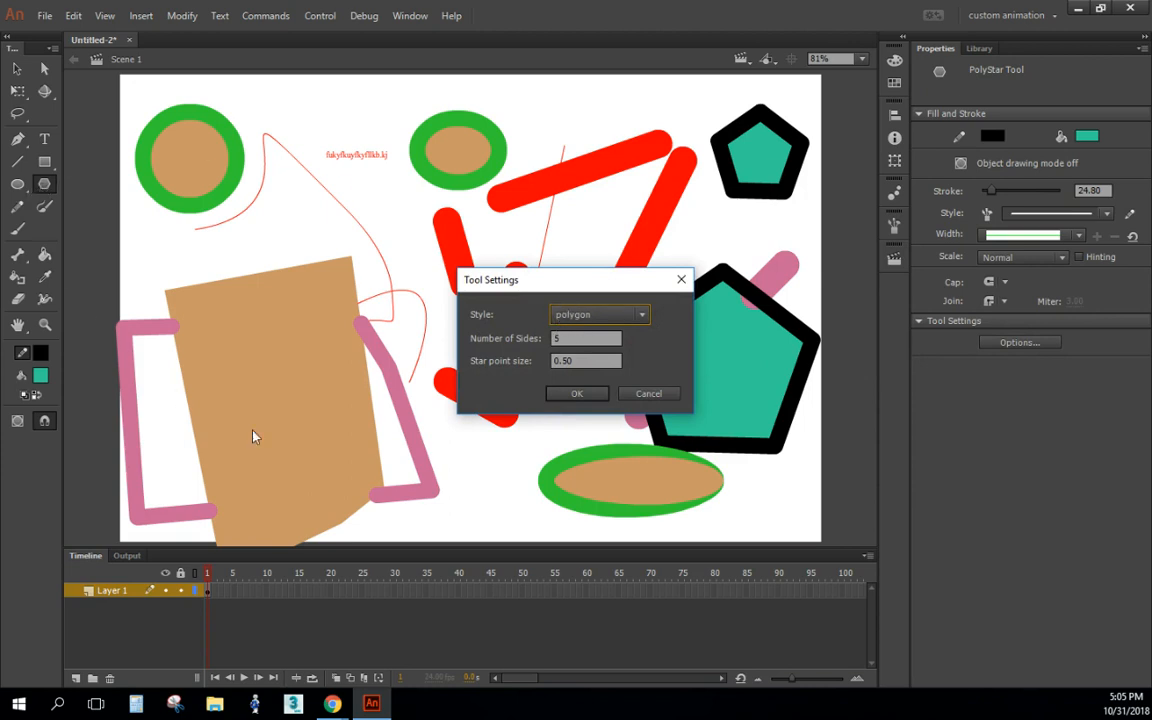
left_click(629, 318)
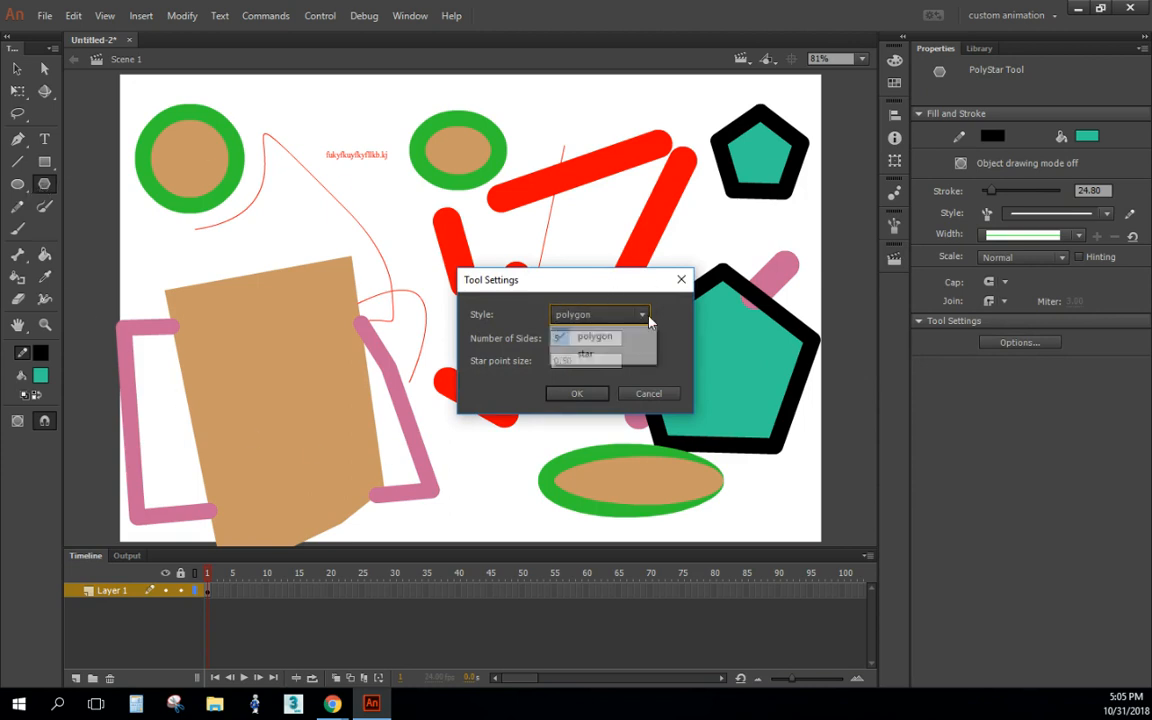
left_click(610, 336)
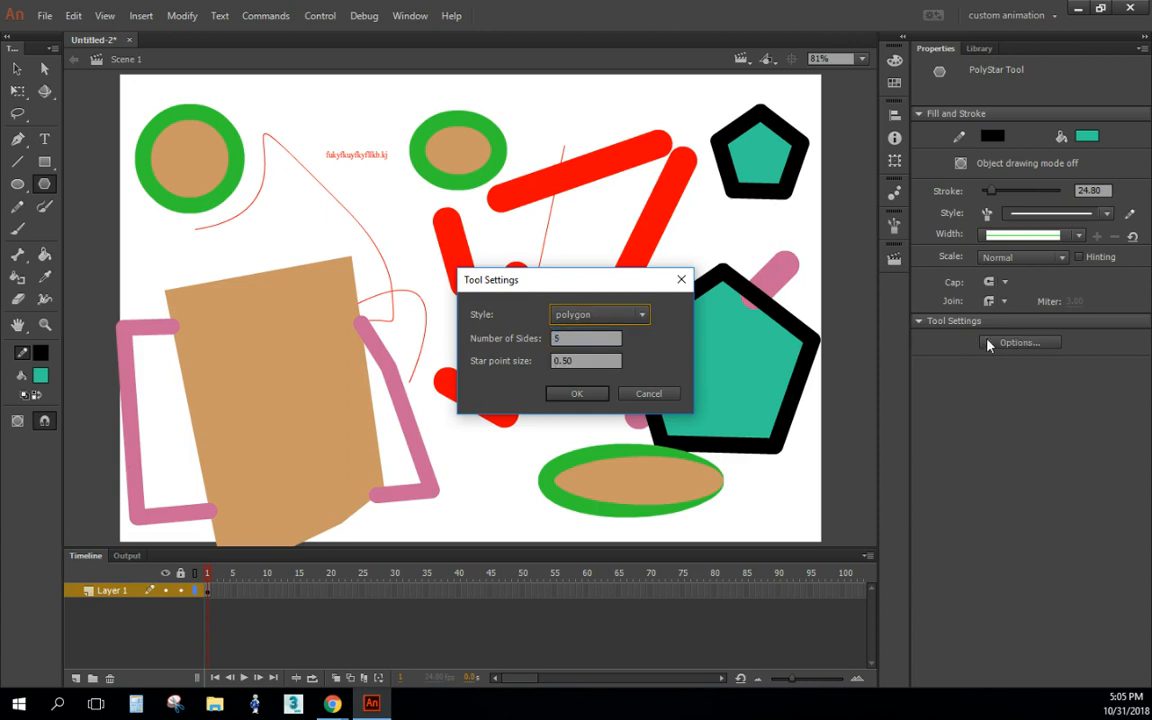
left_click(571, 338)
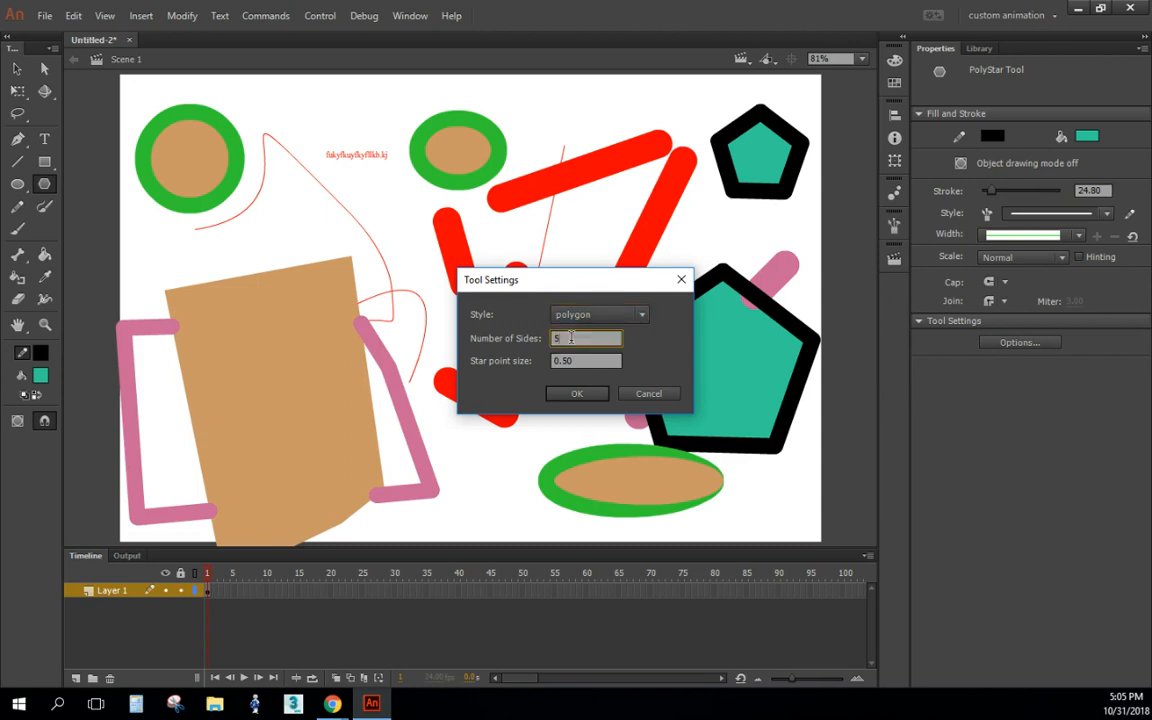
left_click(643, 314)
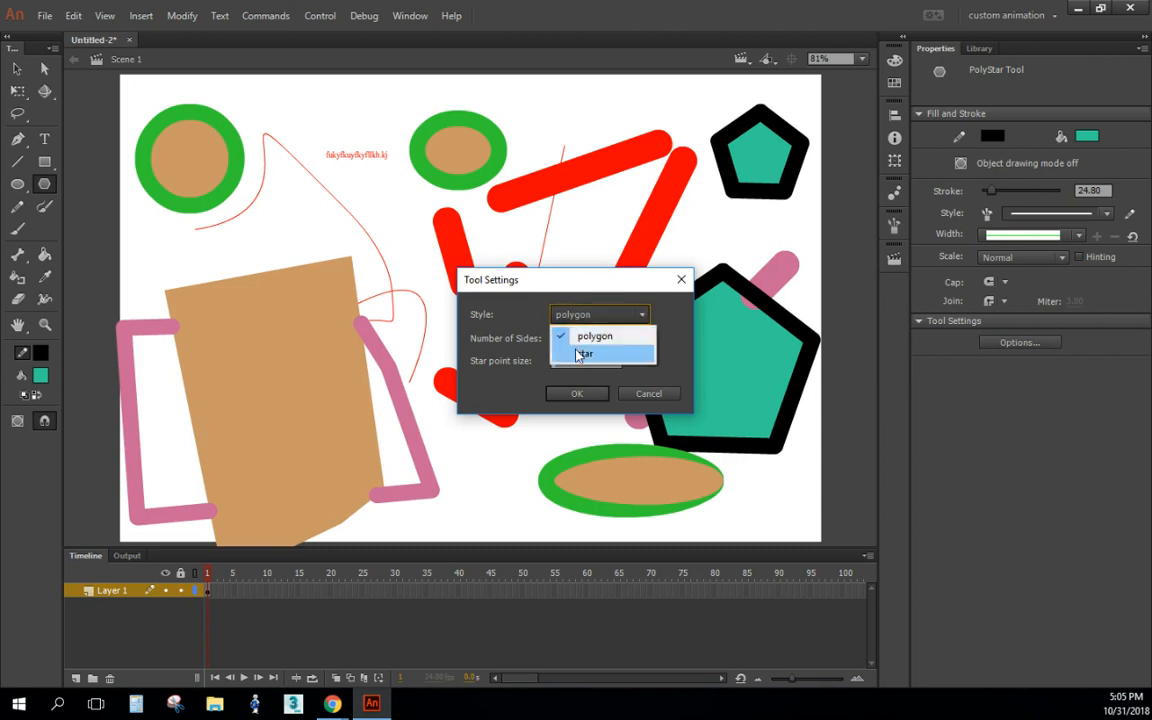
left_click(598, 355)
double_click(565, 339)
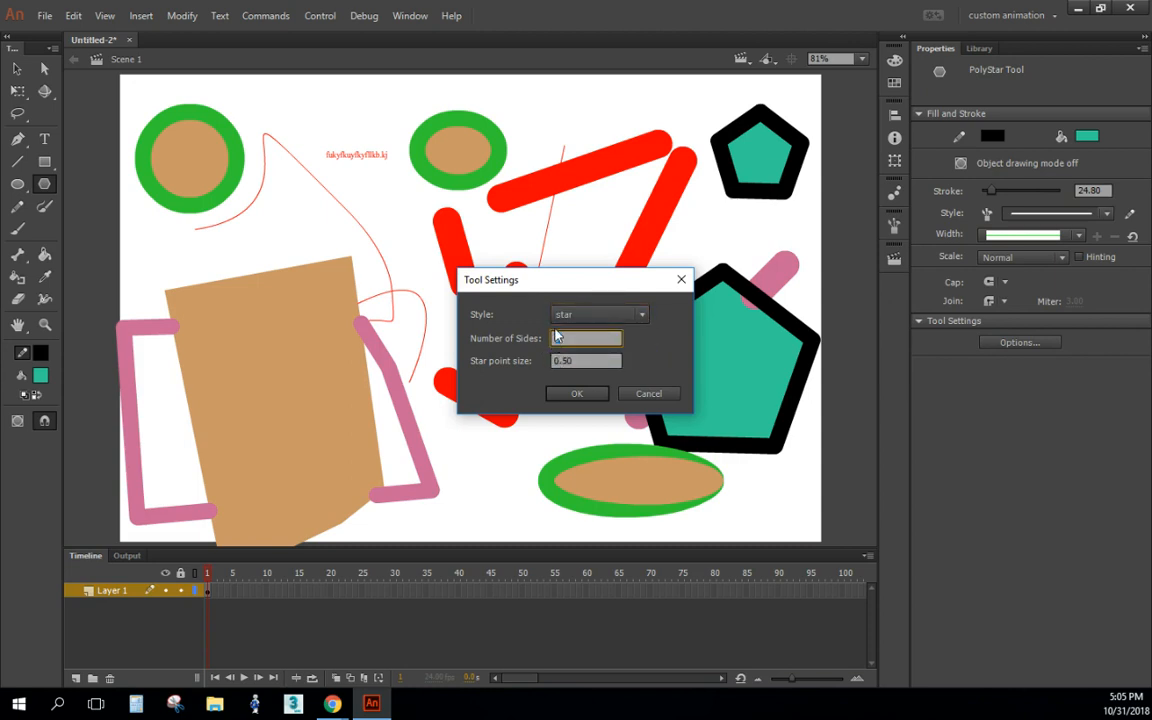
type("20")
left_click(585, 394)
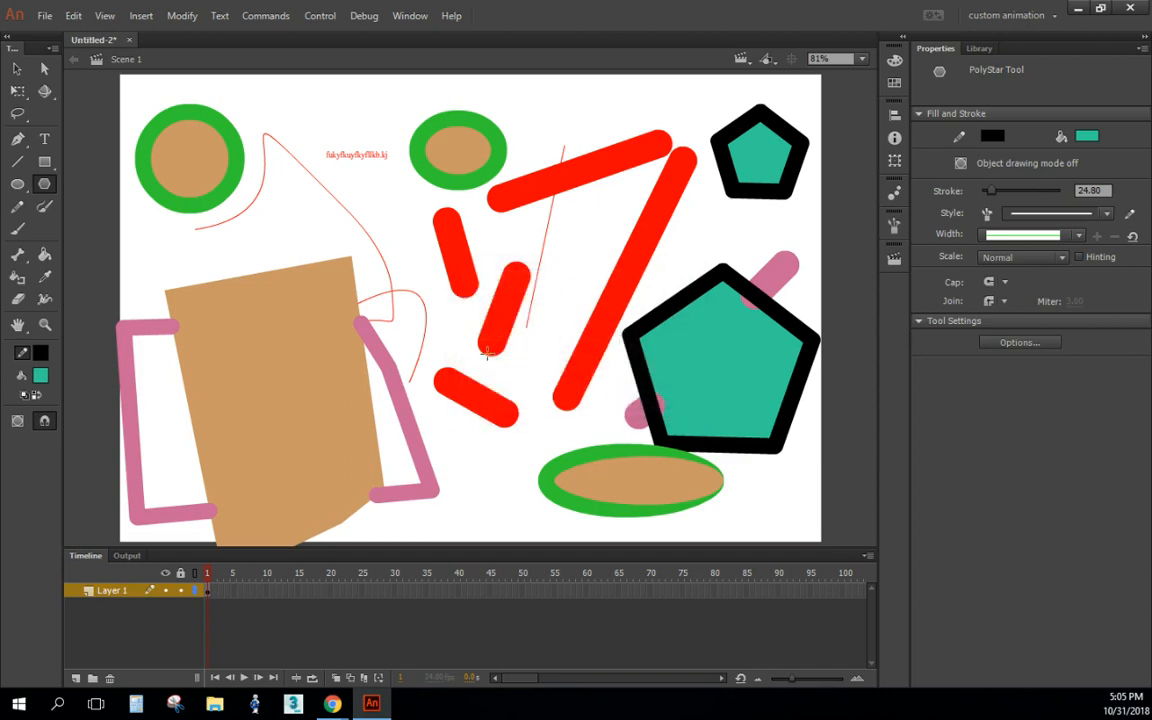
- Draw a 20-point star over the orange shape, undo it, and draw a larger one in the stage's upper-left area with a 1.10 stroke
mouse_move(408, 382)
left_mouse_down()
mouse_move(500, 462)
mouse_move(400, 525)
left_mouse_up()
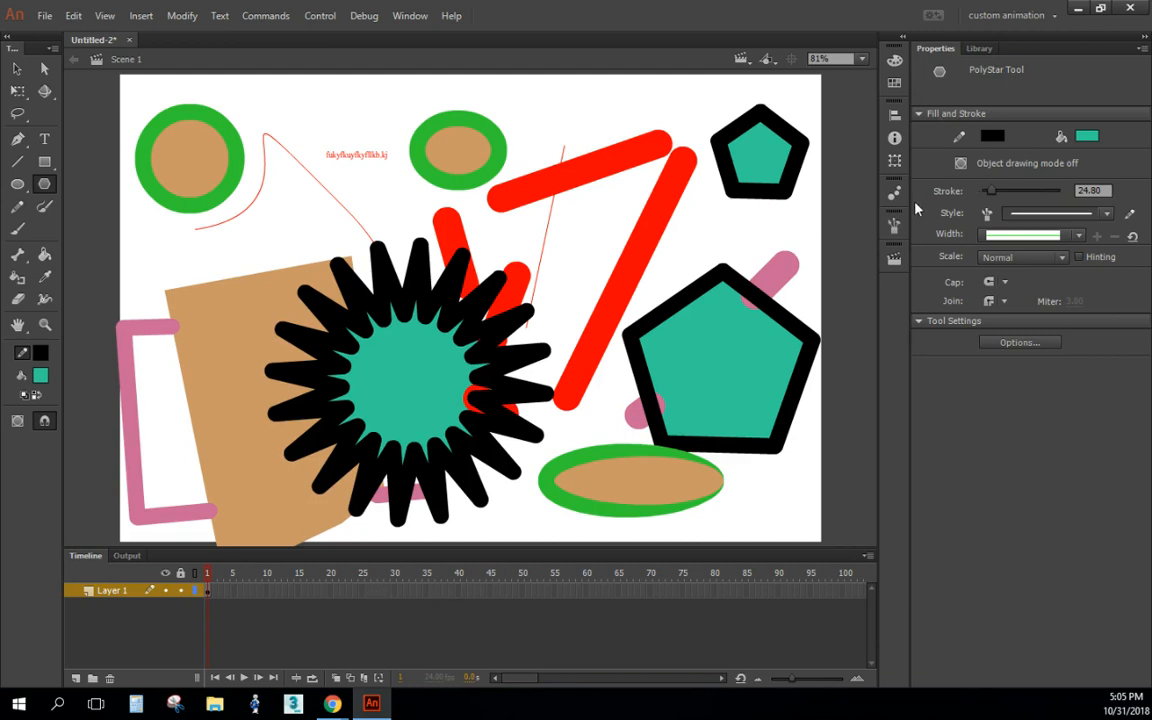
key("ctrl+z")
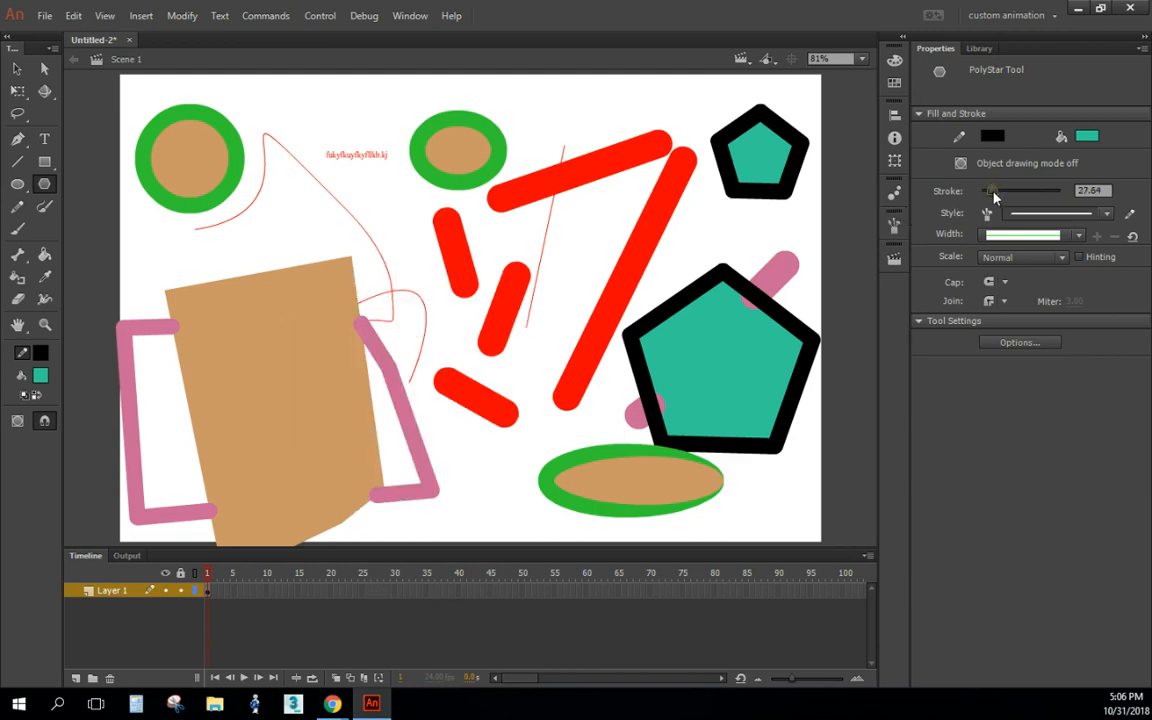
left_click_drag(995, 197, 982, 196)
left_click_drag(262, 238, 427, 358)
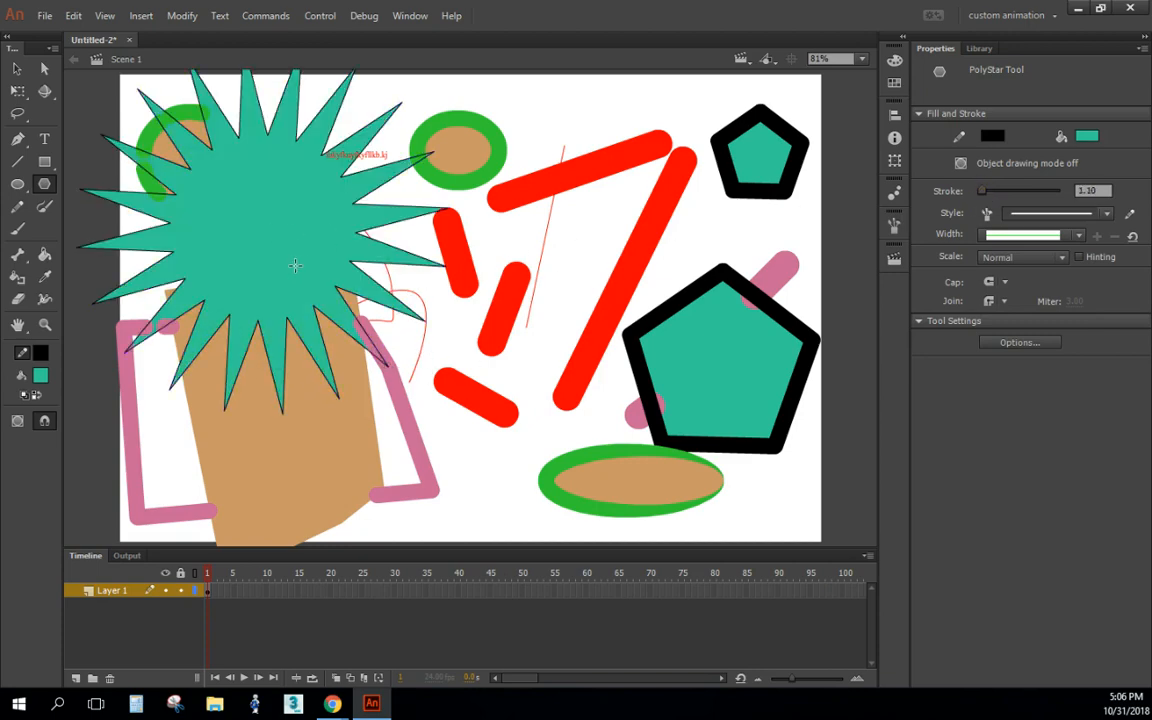
- Draw a short Pencil line near the stage's lower edge, and undo all edits back to before the orange fill was transformed
left_click(17, 206)
left_click_drag(469, 511, 498, 475)
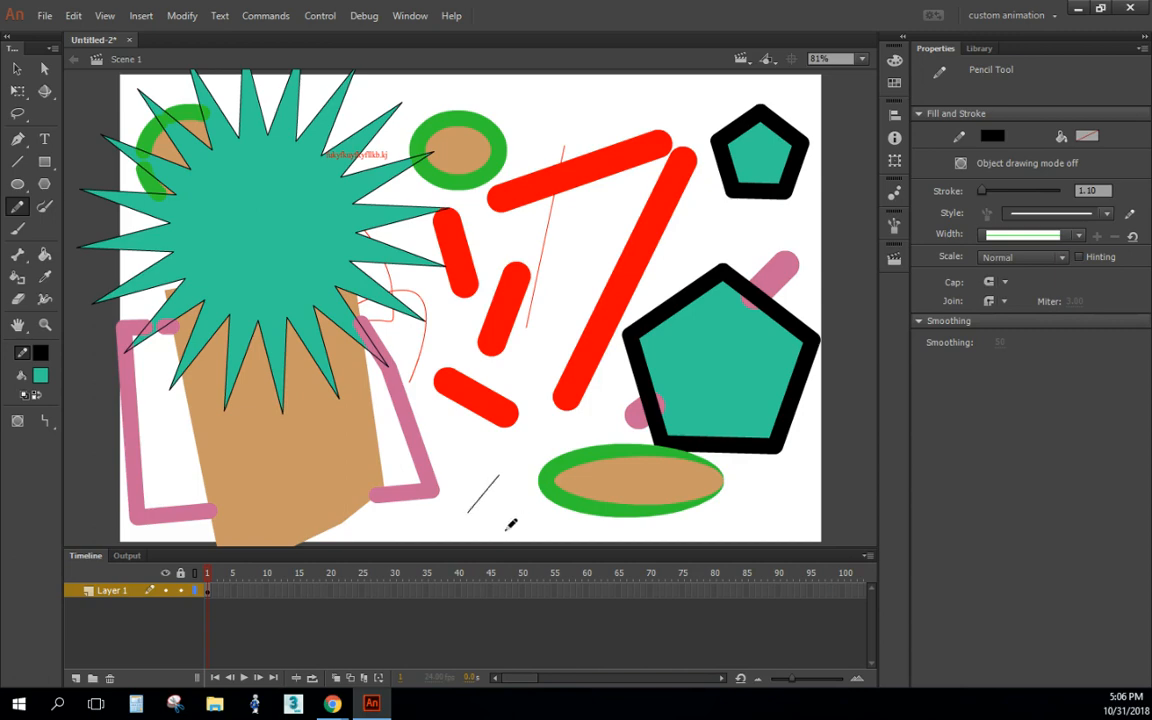
key("ctrl+z")
key("ctrl+z")
key("ctrl+z")
key("ctrl+z")
key("ctrl+z")
key("ctrl+z")
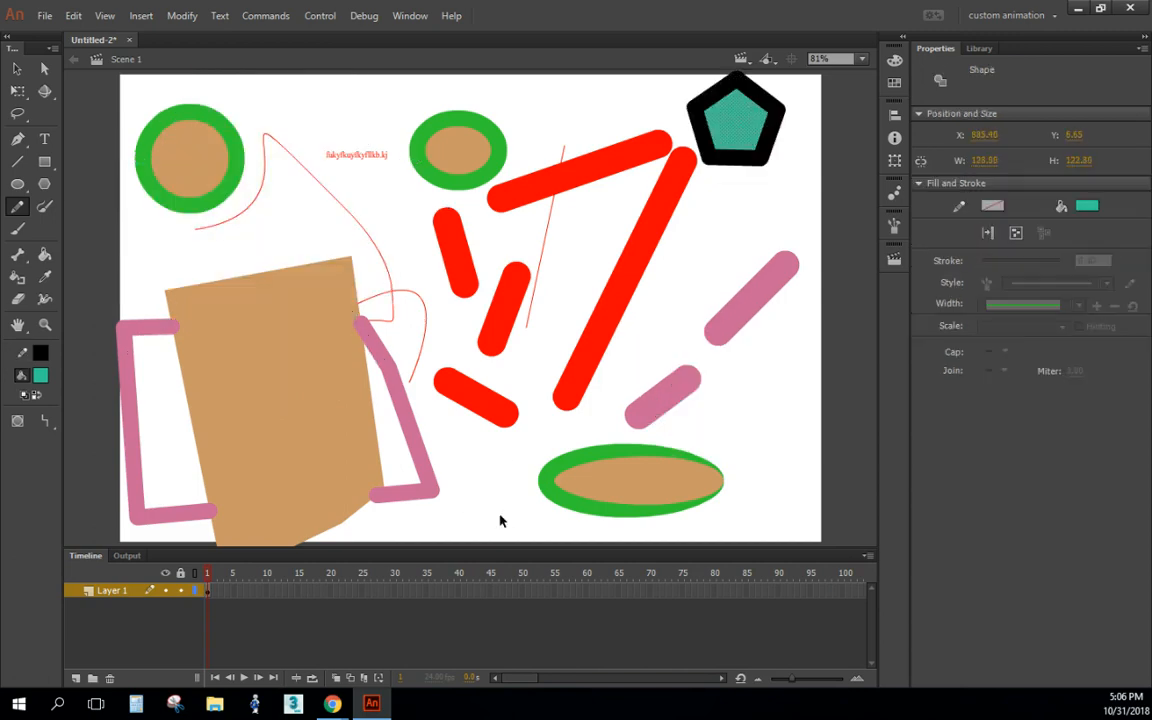
key("ctrl+z")
key("ctrl+z")
key("ctrl+z")
key("ctrl+z")
key("ctrl+z")
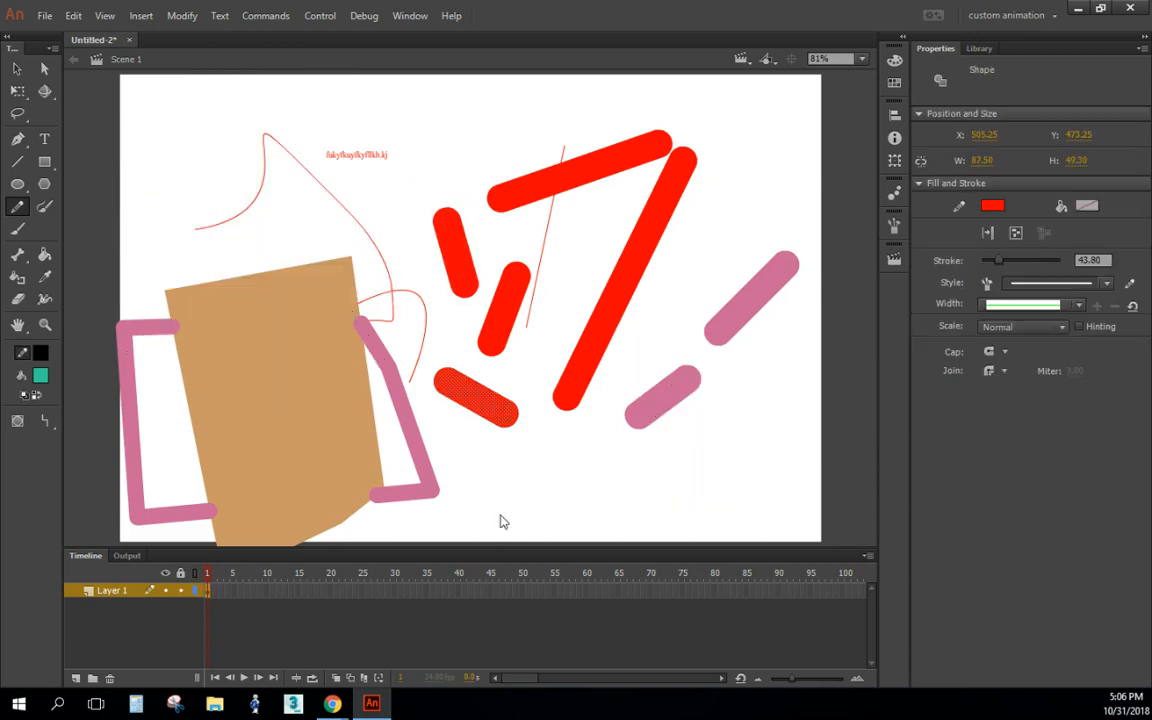
key("ctrl+z")
key("ctrl+z")
key("ctrl+z")
key("ctrl+z")
key("ctrl+z")
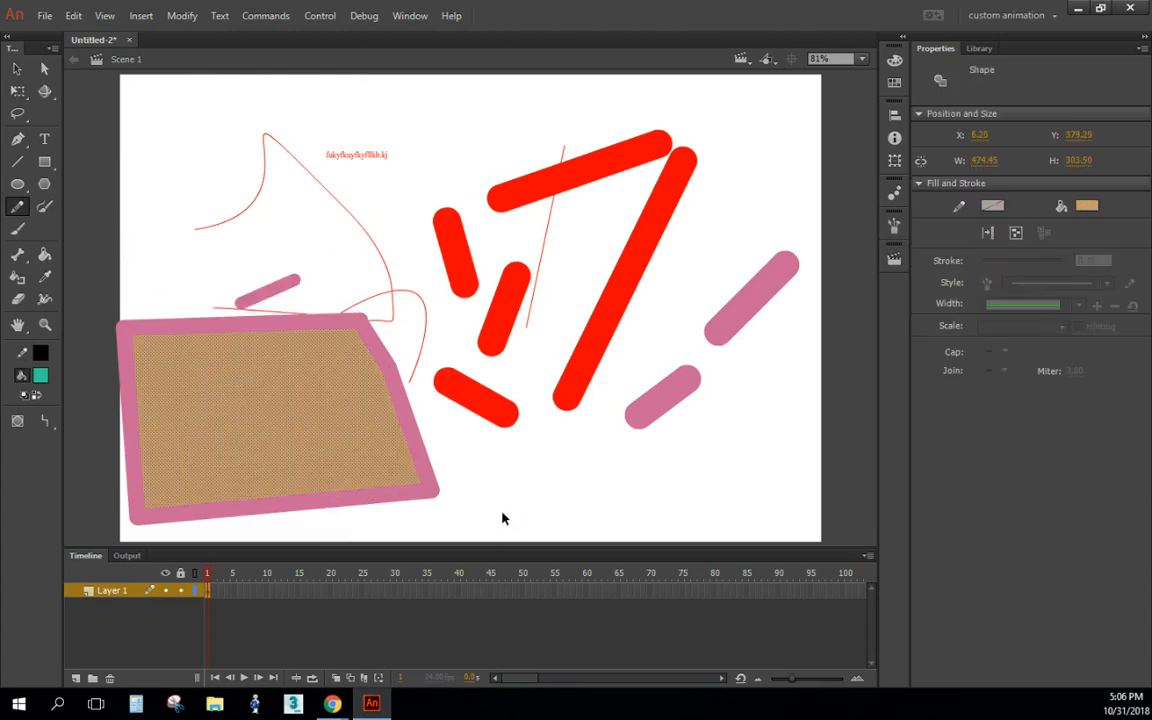
- Draw a wavy curve, an angled line, a zigzag ending in an arc, a circle and a rectangle around the stage with the Pencil tool
left_click_drag(489, 490, 633, 455)
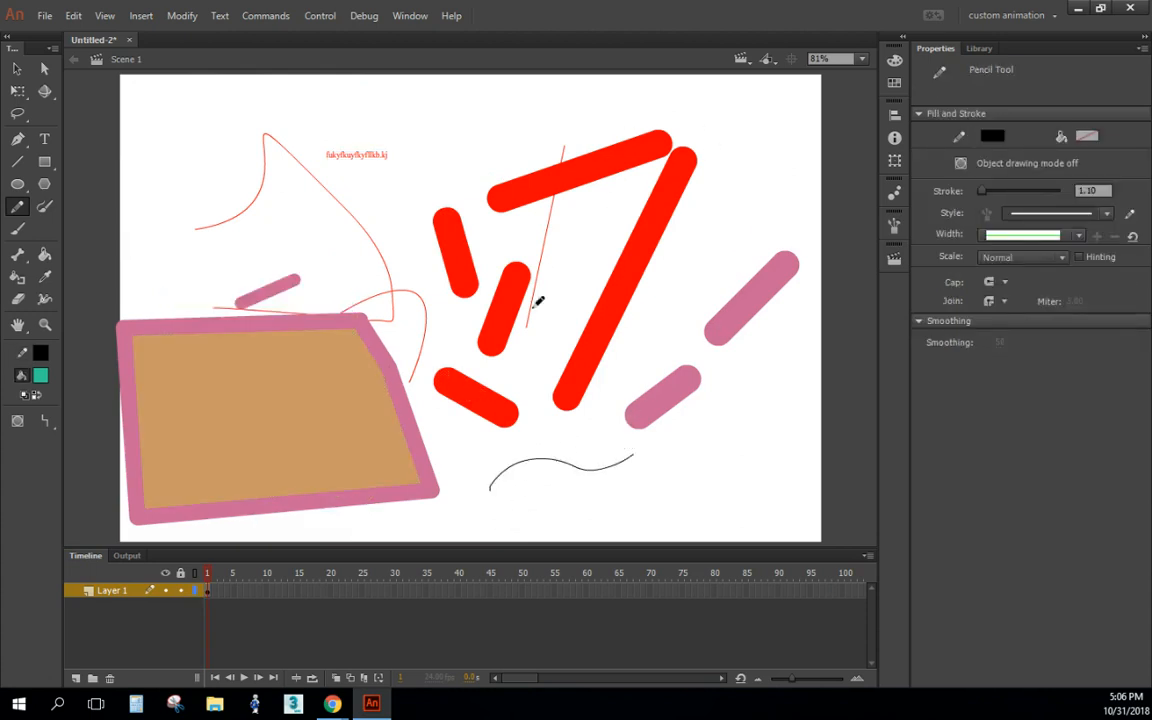
mouse_move(412, 160)
left_mouse_down()
mouse_move(485, 118)
mouse_move(662, 118)
left_mouse_up()
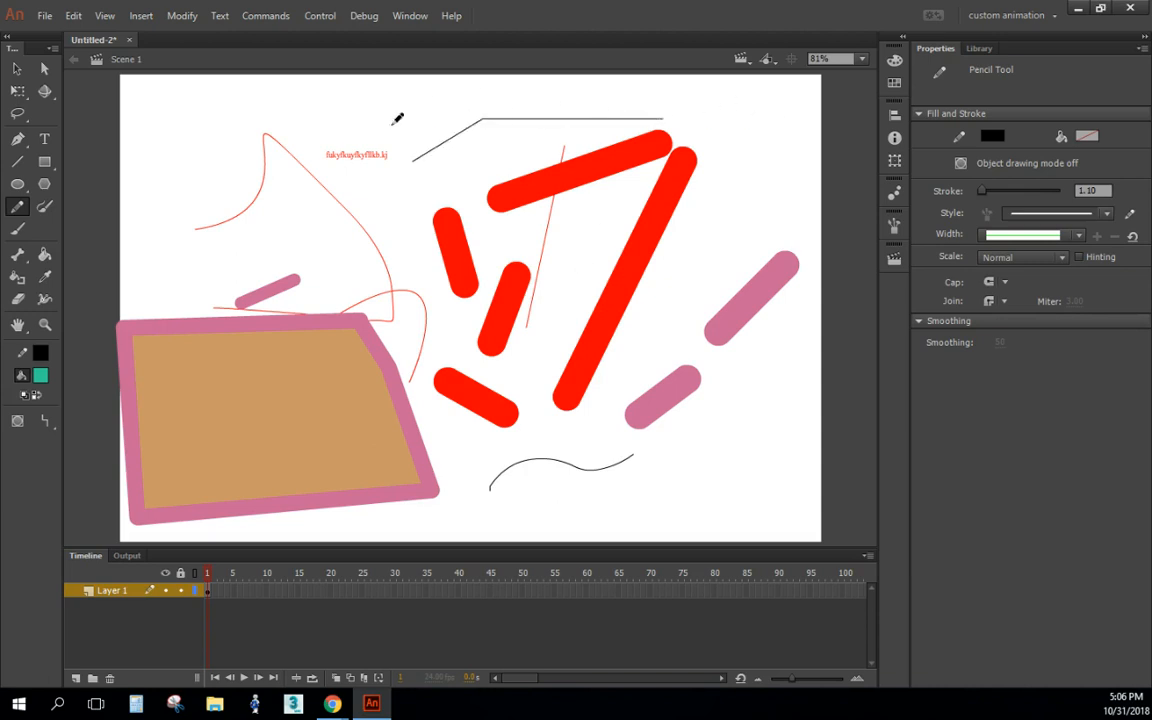
mouse_move(172, 110)
left_mouse_down()
mouse_move(225, 112)
mouse_move(198, 122)
left_mouse_up()
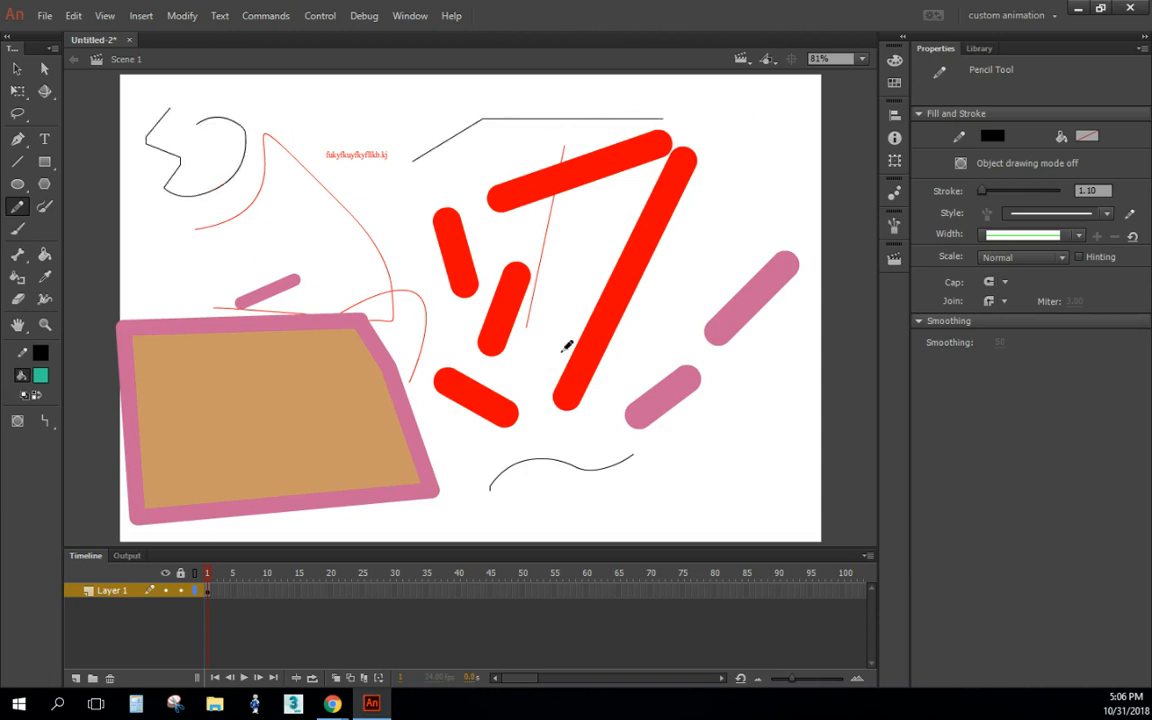
left_click_drag(723, 446, 722, 445)
mouse_move(748, 382)
left_mouse_down()
mouse_move(790, 428)
mouse_move(800, 381)
mouse_move(750, 383)
left_mouse_up()
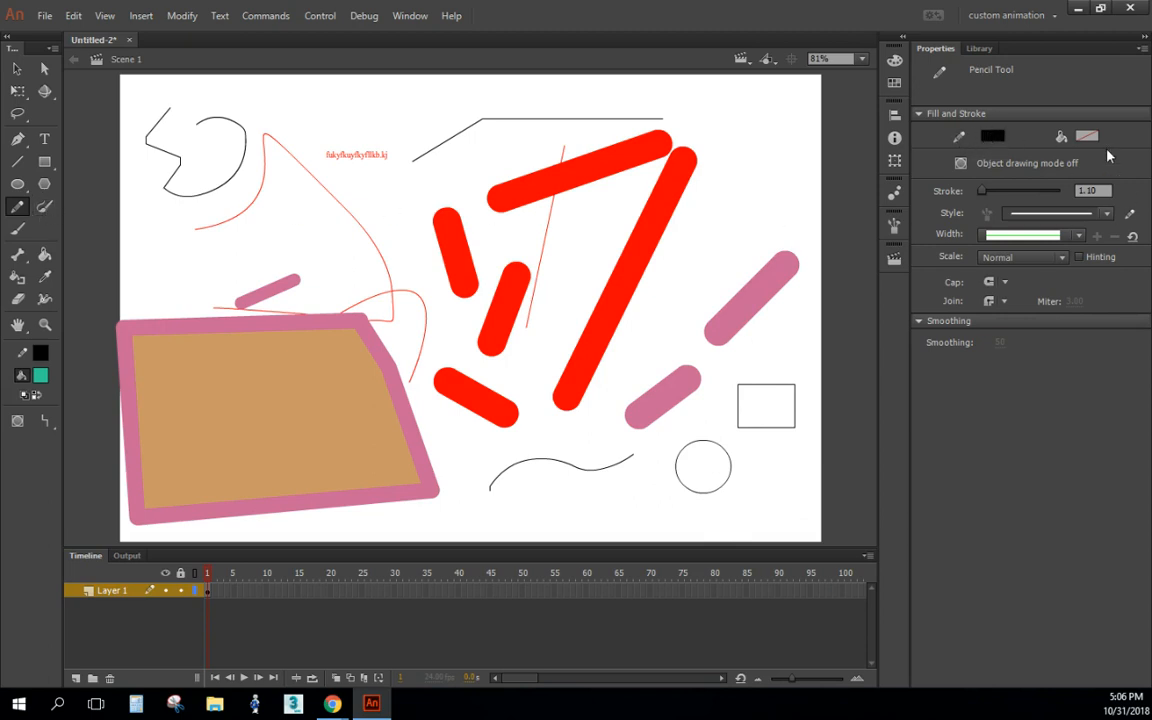
- Paint freehand curves above the red lines and in the upper-left area, plus a figure-eight and a four-sided shape near the upper-right corner, using the Paint Brush
left_click(44, 207)
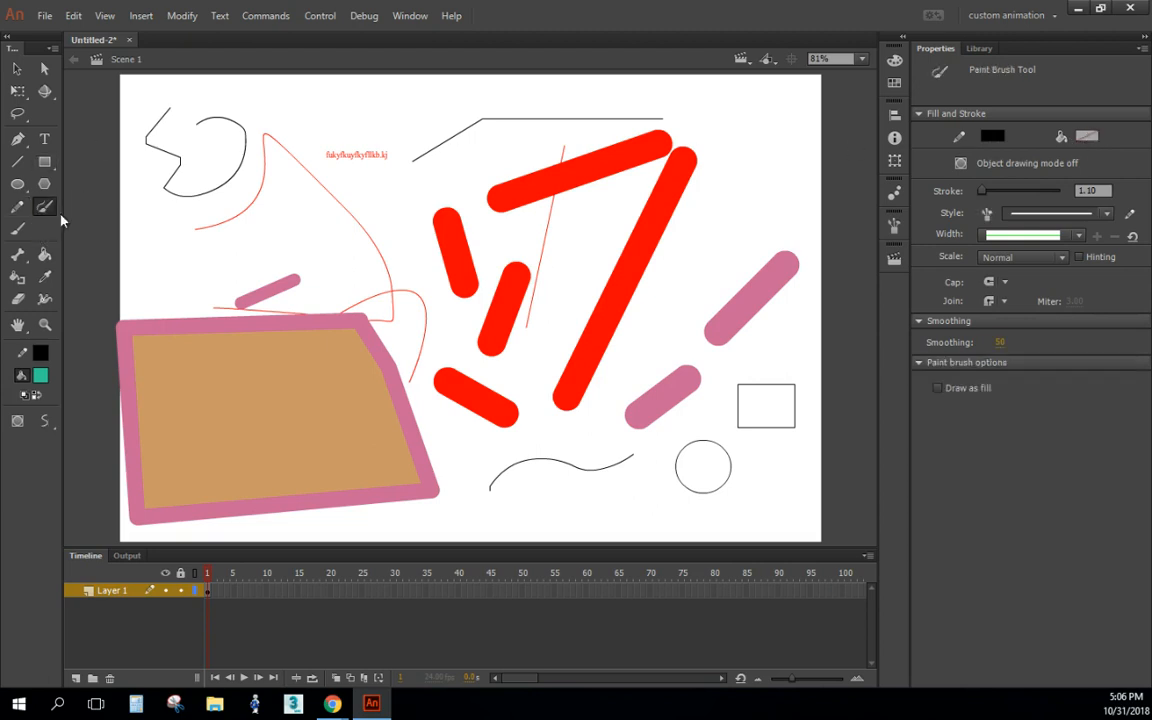
left_click_drag(458, 113, 410, 190)
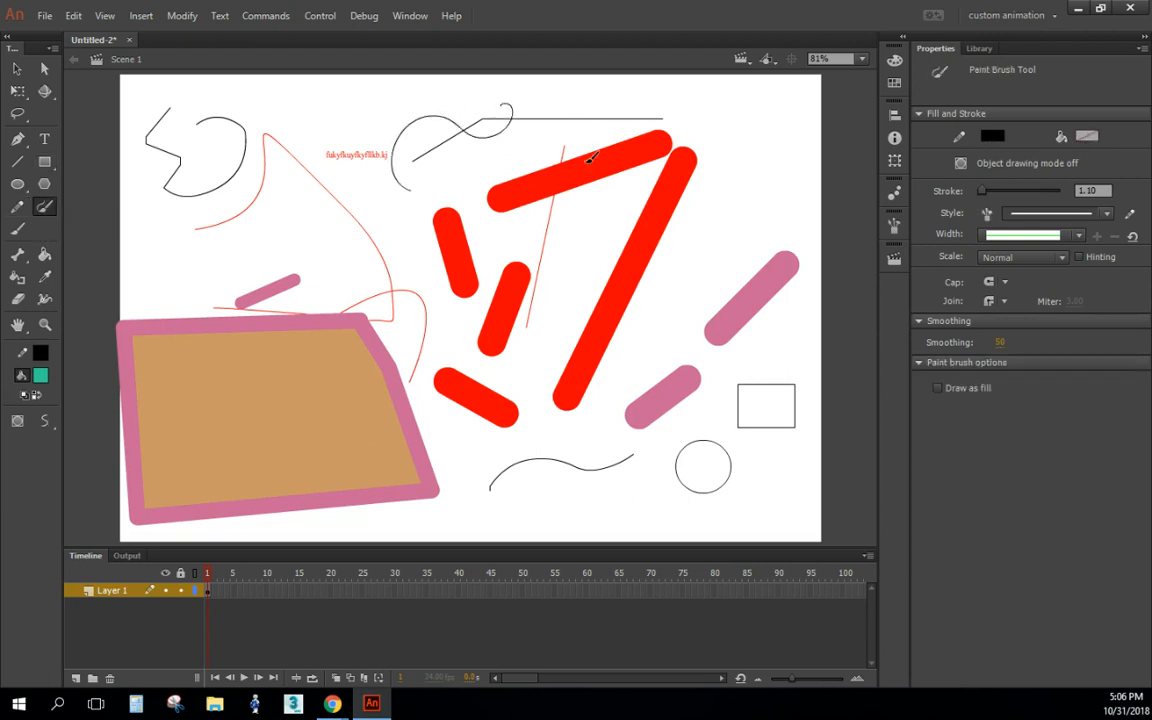
mouse_move(786, 103)
left_mouse_down()
mouse_move(766, 116)
mouse_move(740, 172)
mouse_move(741, 251)
mouse_move(706, 205)
left_mouse_up()
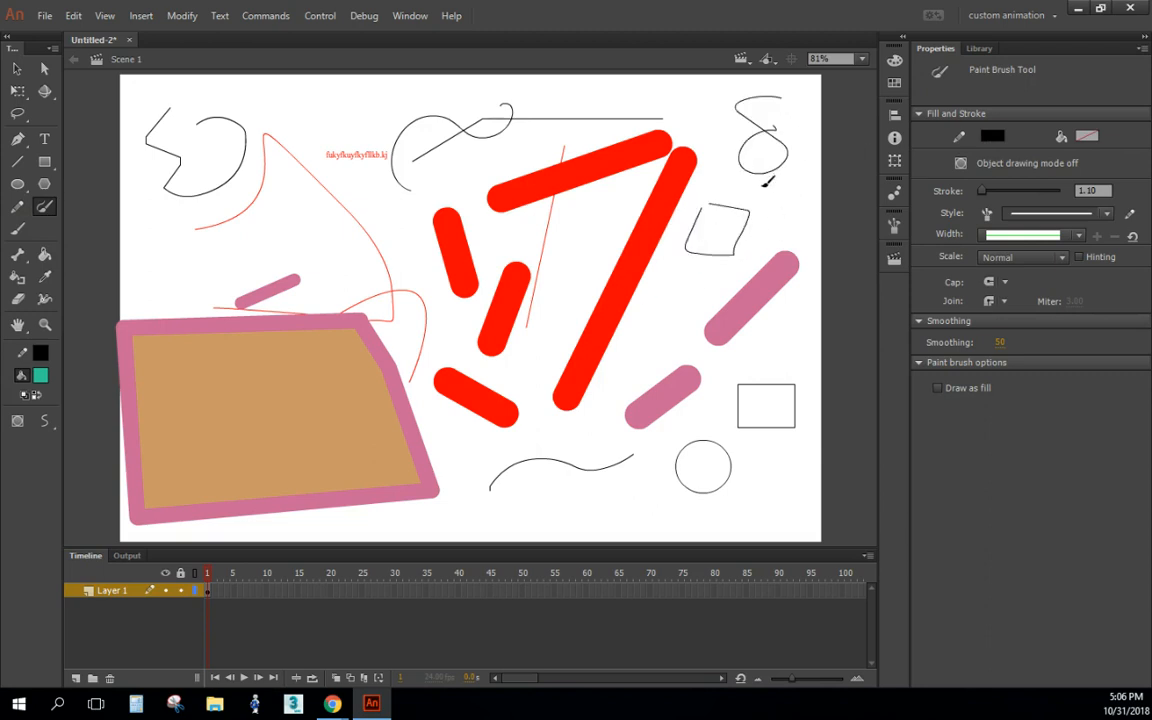
mouse_move(203, 207)
left_mouse_down()
mouse_move(350, 195)
mouse_move(274, 191)
mouse_move(186, 203)
left_mouse_up()
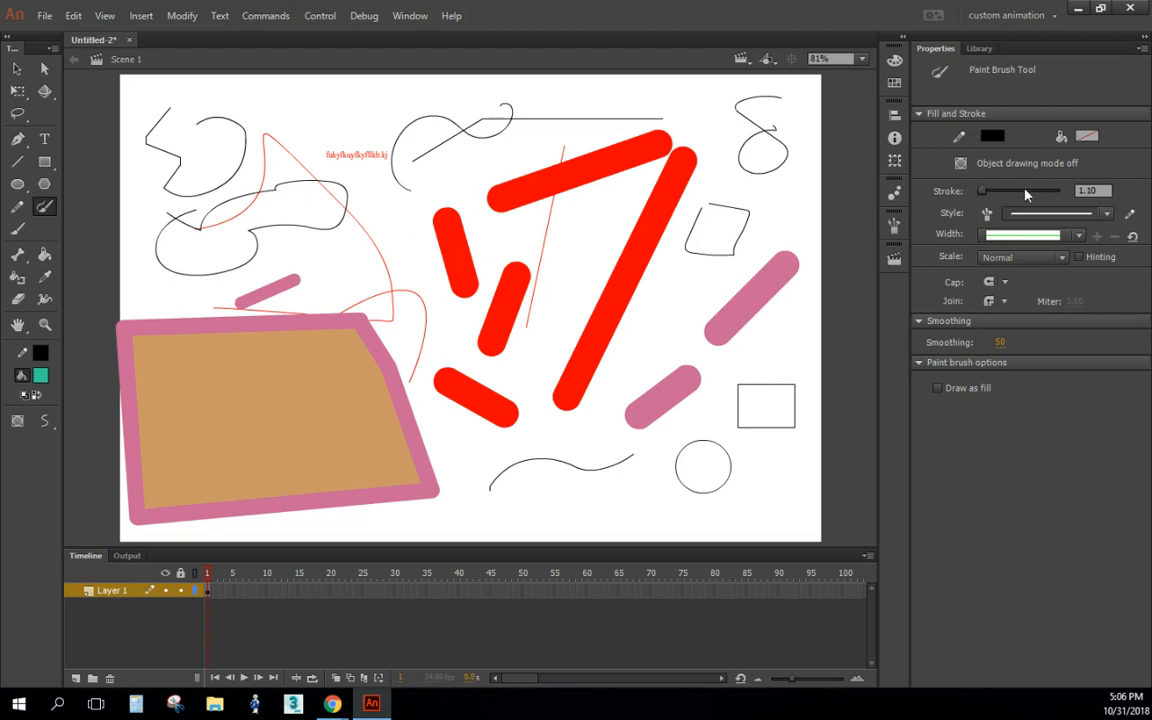
- Paint teal Brush strokes of size 22: three wavy curves along the stage's lower edge and five rings in its upper area
left_click(17, 228)
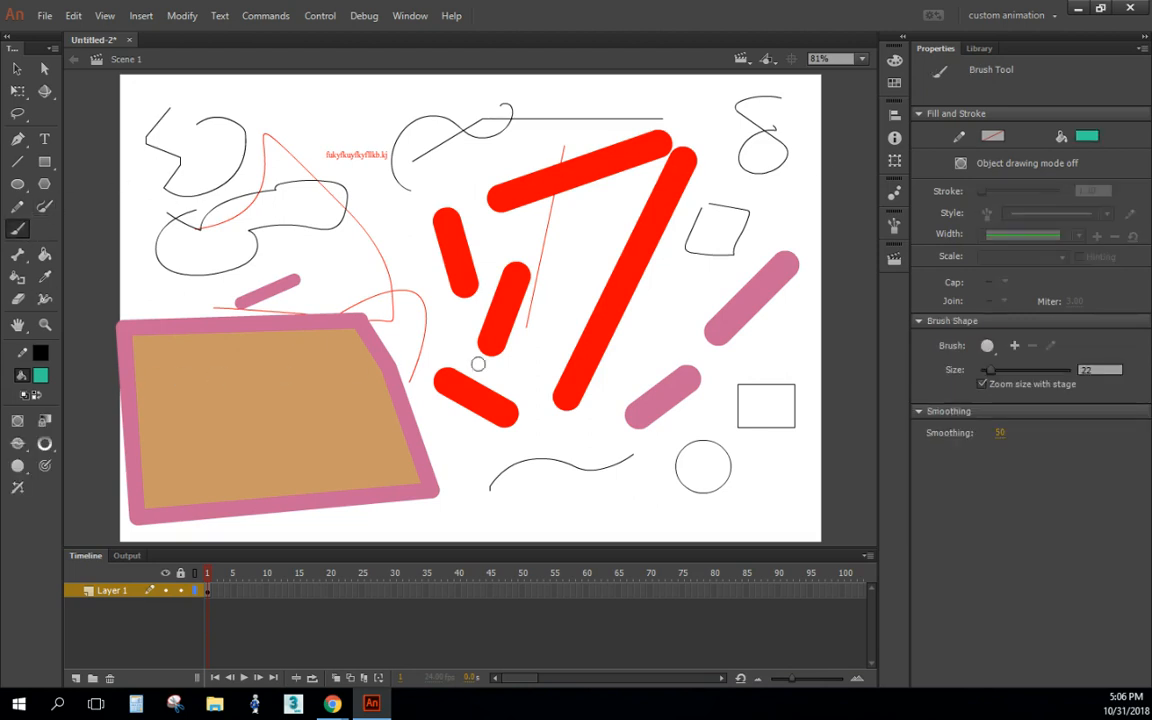
left_click_drag(522, 500, 628, 480)
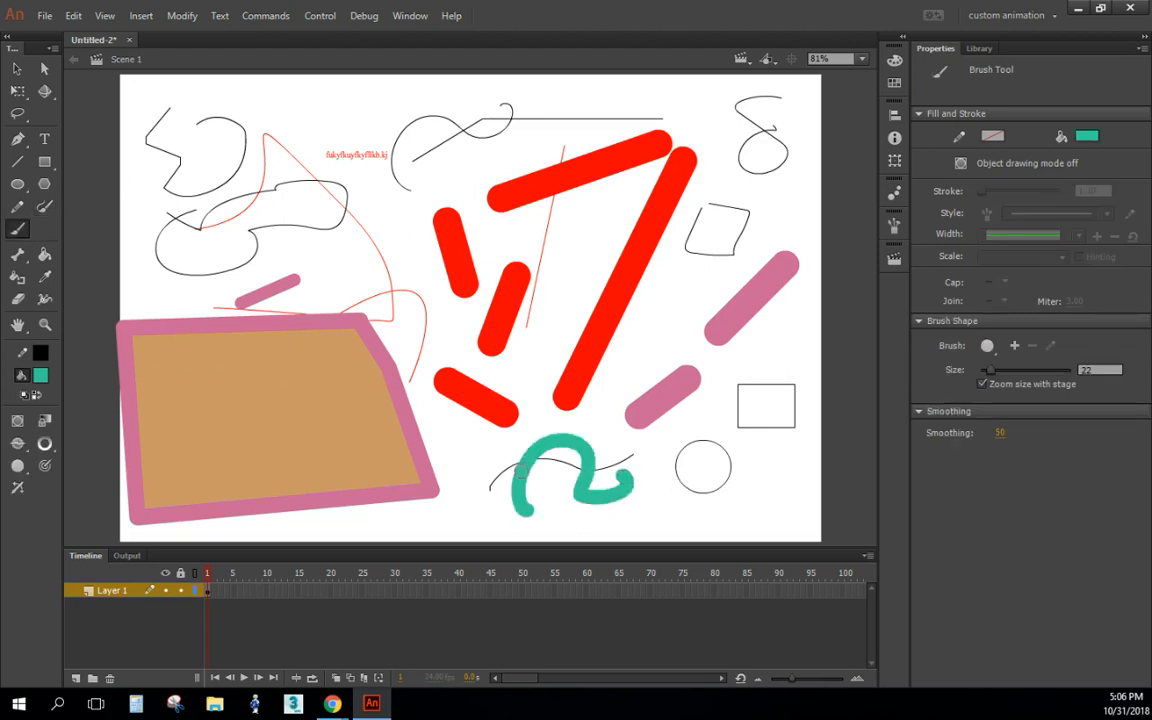
mouse_move(480, 506)
left_mouse_down()
mouse_move(386, 495)
mouse_move(343, 426)
left_mouse_up()
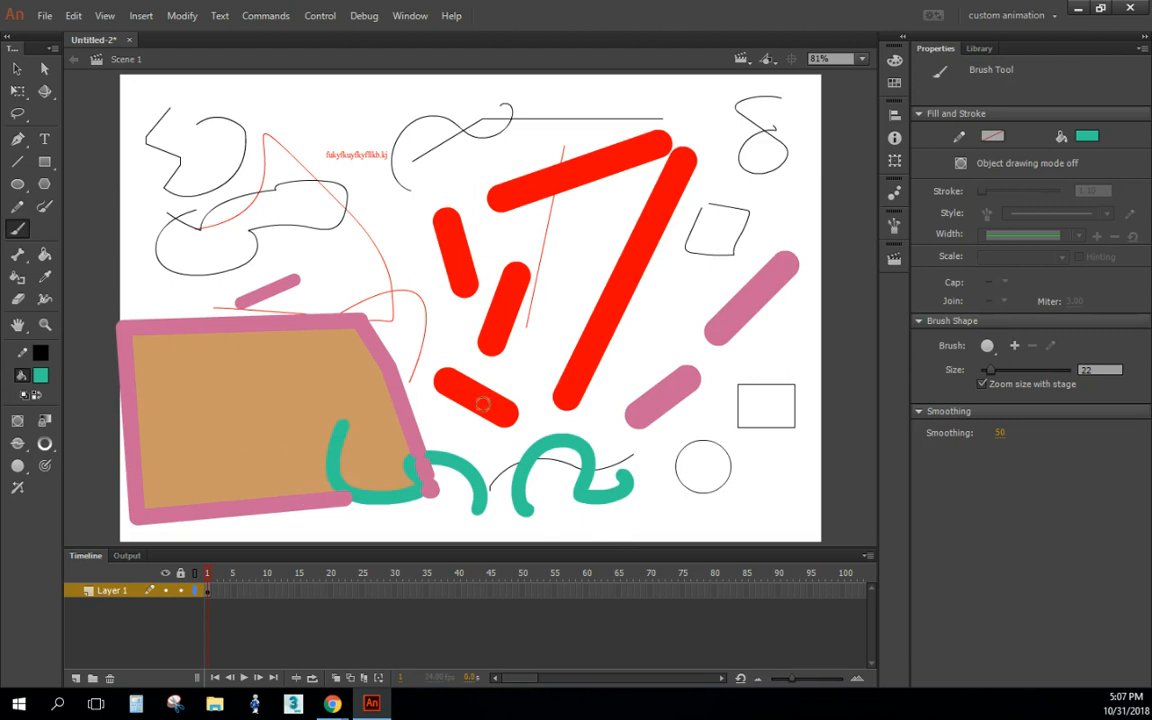
left_click_drag(728, 503, 785, 415)
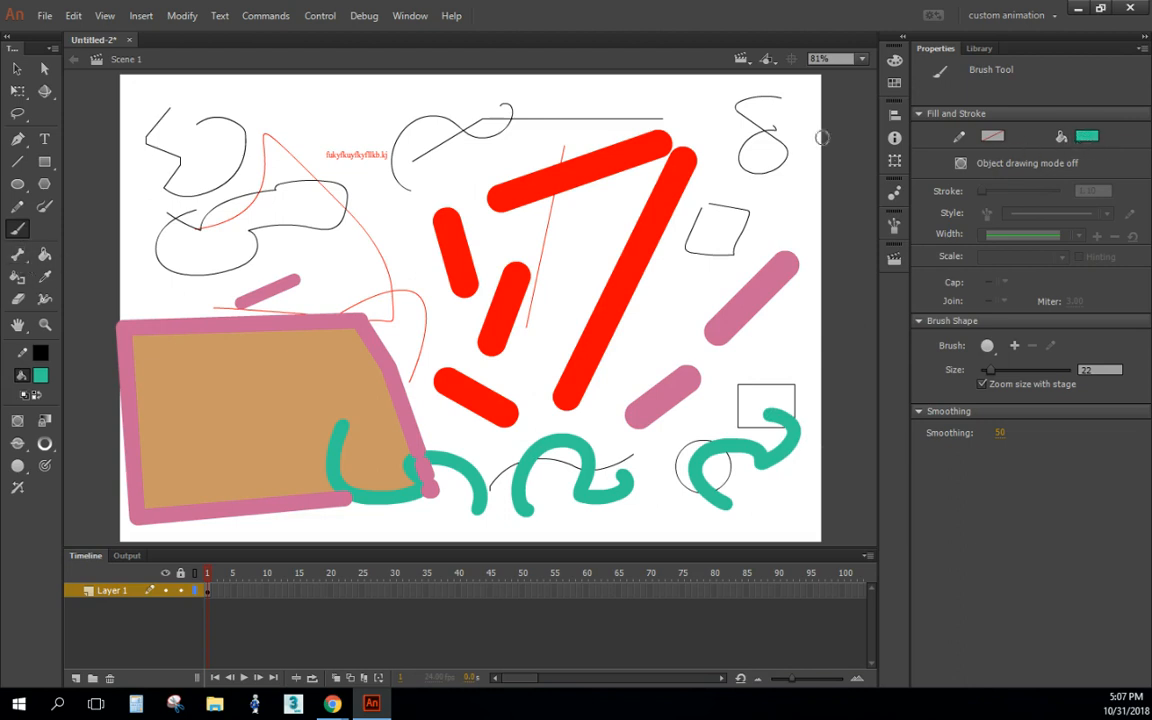
mouse_move(282, 151)
left_mouse_down()
mouse_move(300, 135)
mouse_move(262, 136)
left_mouse_up()
left_click_drag(190, 190, 235, 219)
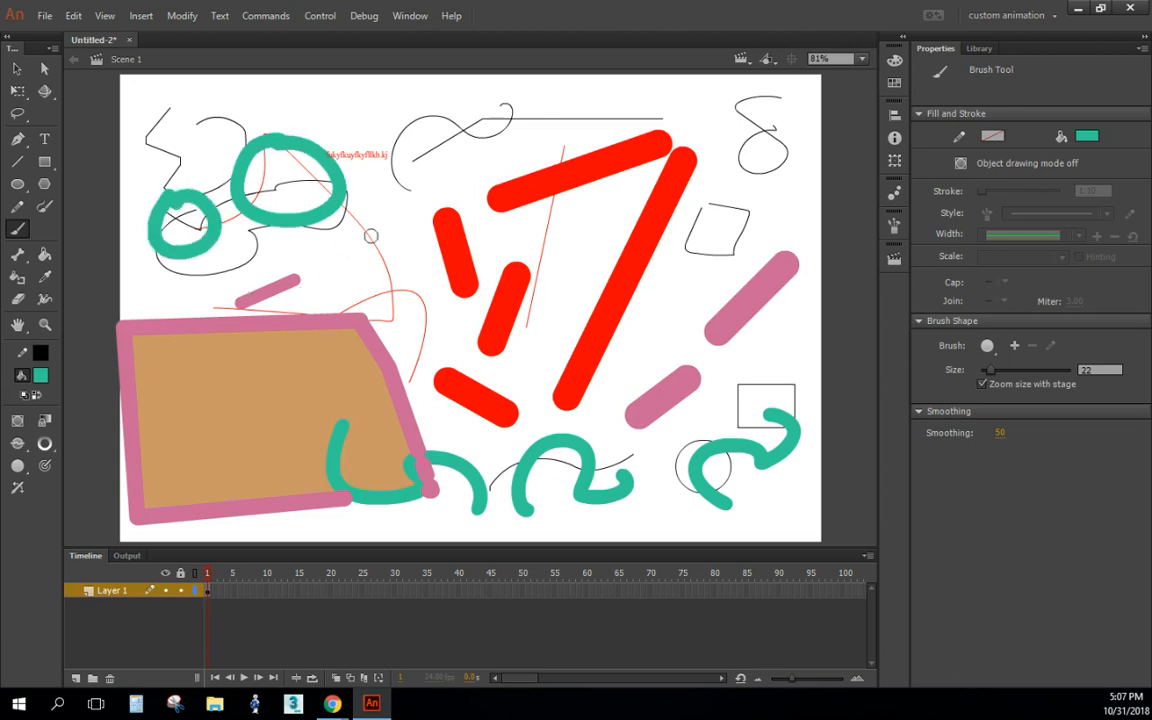
mouse_move(462, 96)
left_mouse_down()
mouse_move(421, 137)
mouse_move(480, 100)
left_mouse_up()
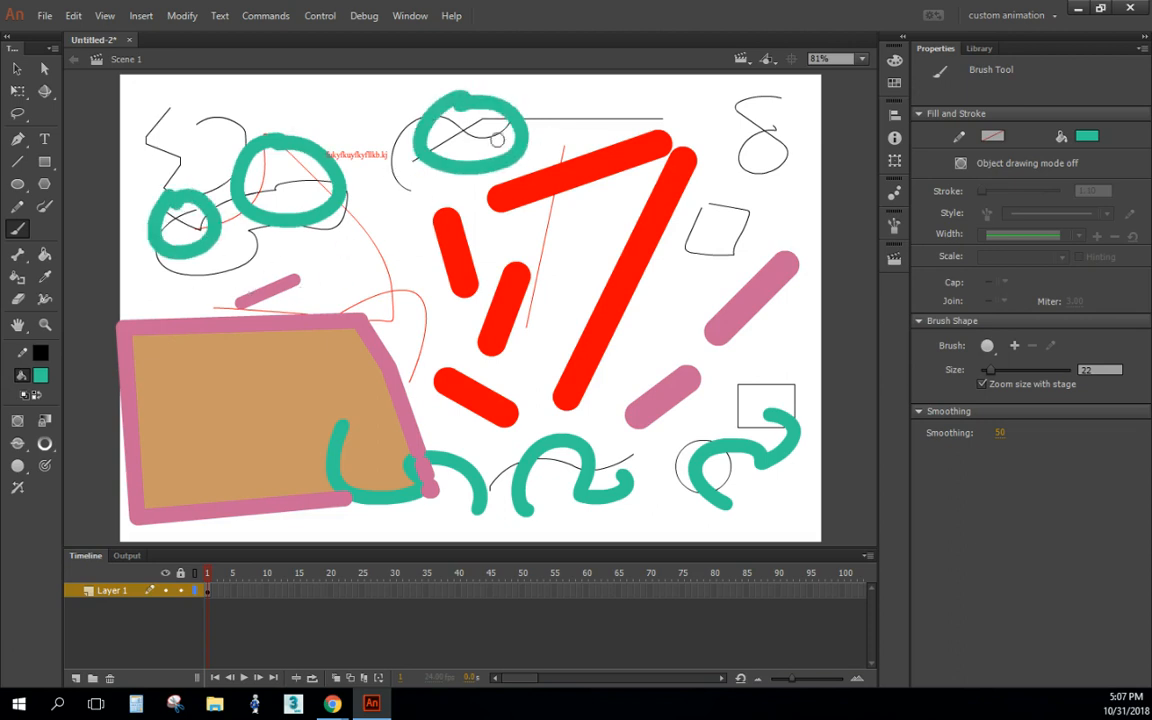
mouse_move(372, 180)
left_mouse_down()
mouse_move(392, 262)
mouse_move(398, 222)
left_mouse_up()
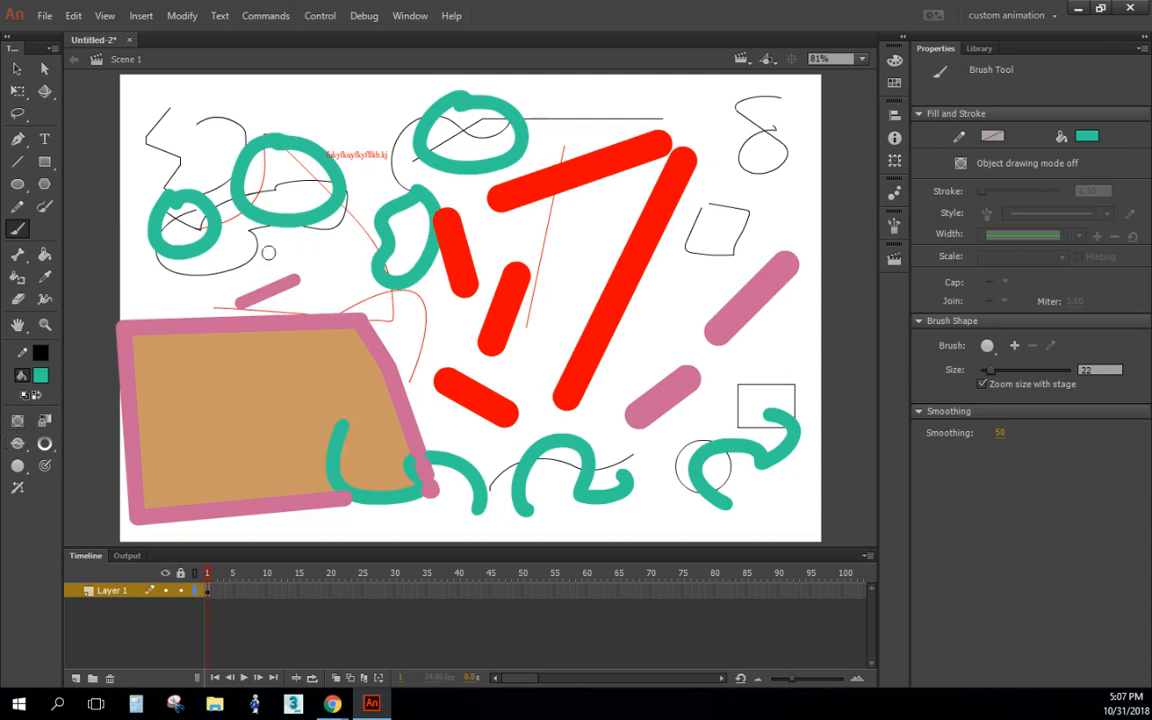
mouse_move(318, 236)
left_mouse_down()
mouse_move(340, 274)
mouse_move(320, 236)
left_mouse_up()
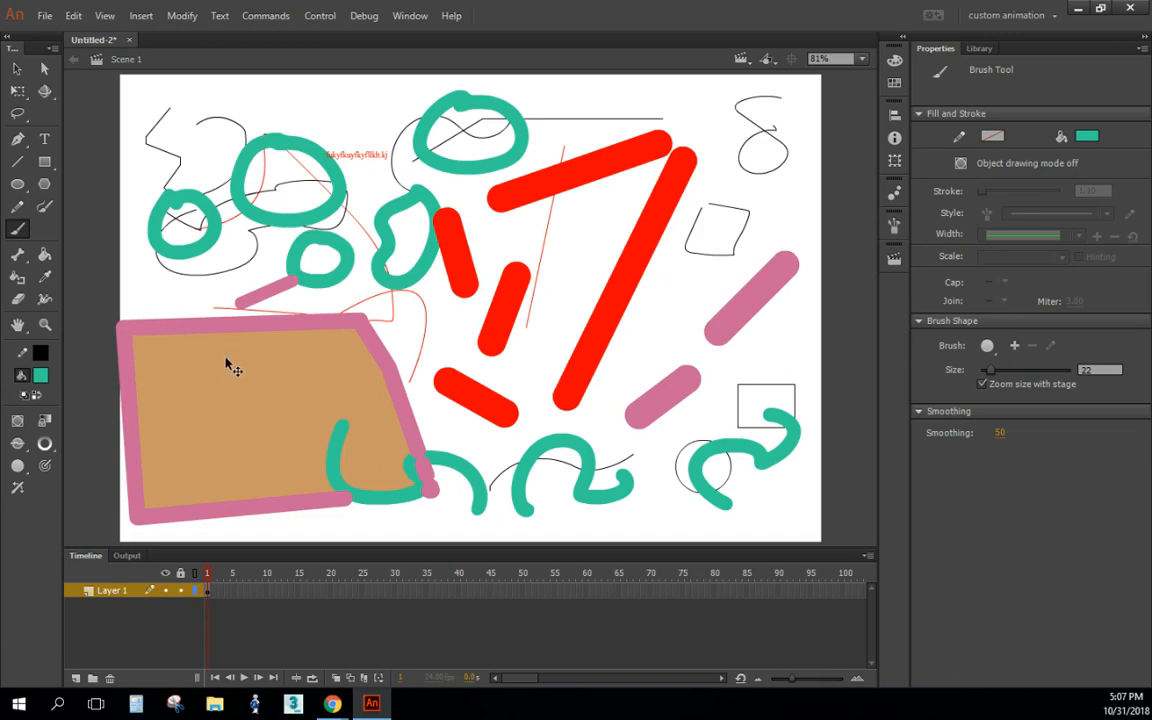
- Undo the brush and pencil strokes and the earlier shape edits back to the undistorted orange rectangle with its pink border
key("ctrl+z")
key("ctrl+z")
key("ctrl+z")
key("ctrl+z")
key("ctrl+z")
key("ctrl+z")
key("ctrl+z")
key("ctrl+z")
key("ctrl+z")
key("ctrl+z")
key("ctrl+z")
key("ctrl+z")
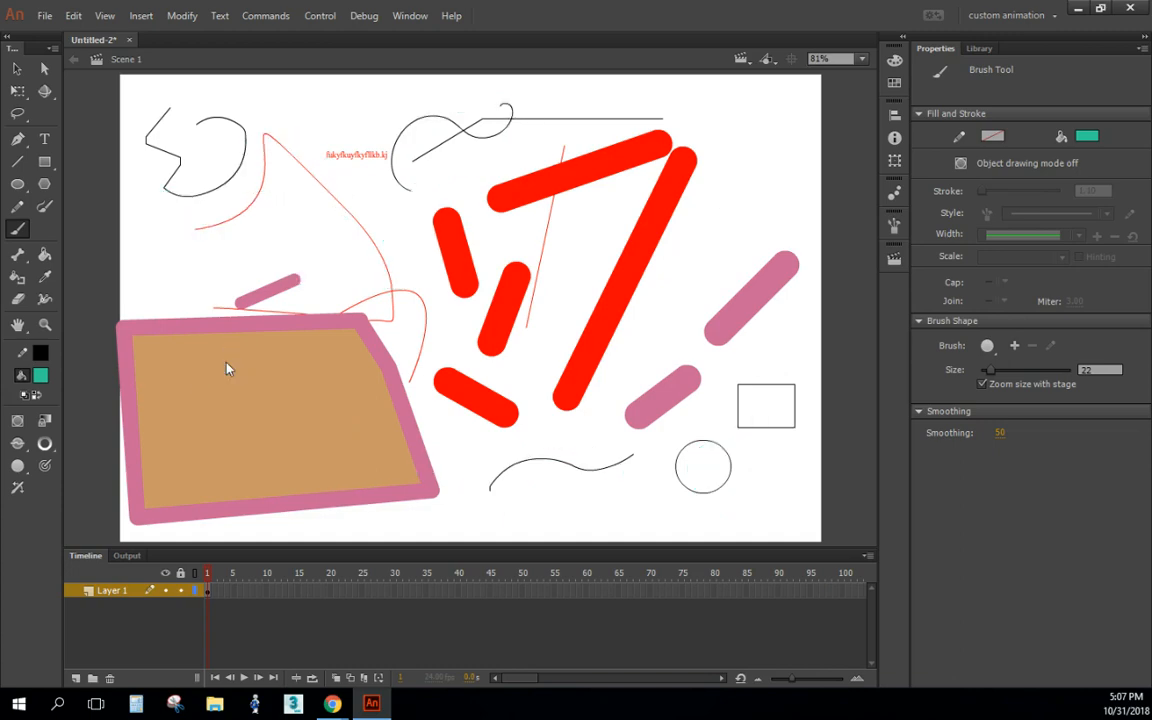
key("ctrl+z")
key("ctrl+z")
key("ctrl+z")
key("ctrl+z")
key("ctrl+z")
key("ctrl+z")
key("ctrl+z")
key("ctrl+z")
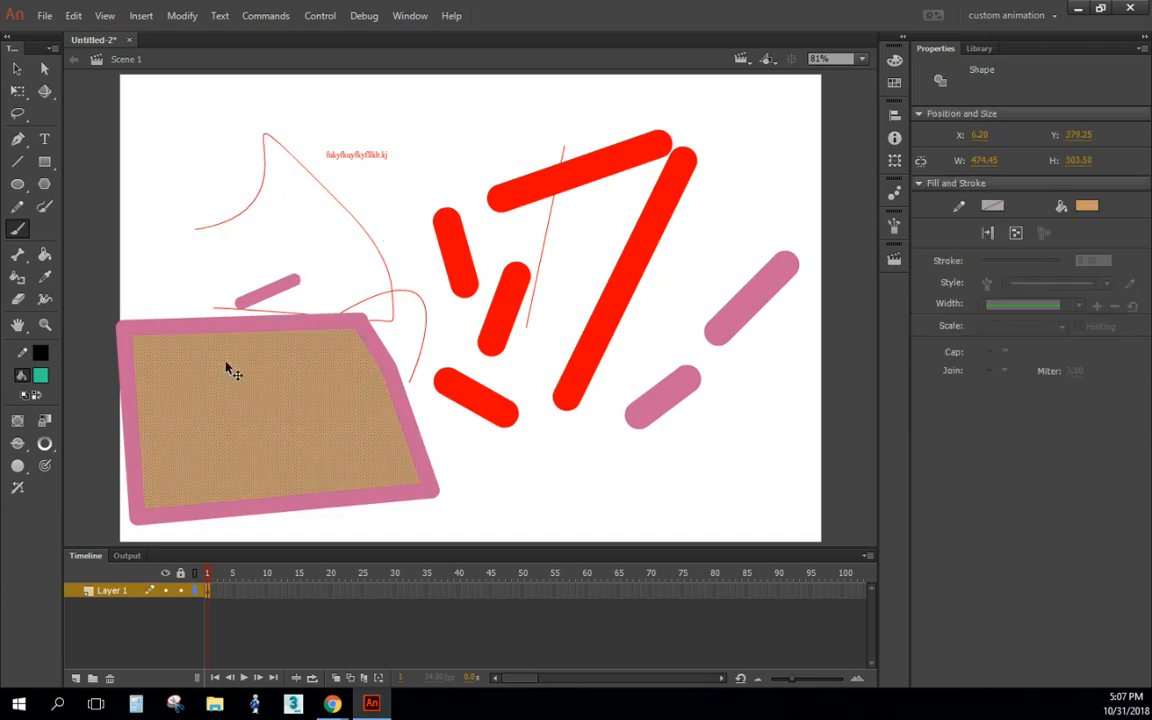
key("ctrl+z")
key("ctrl+z")
key("ctrl+z")
key("ctrl+z")
key("ctrl+z")
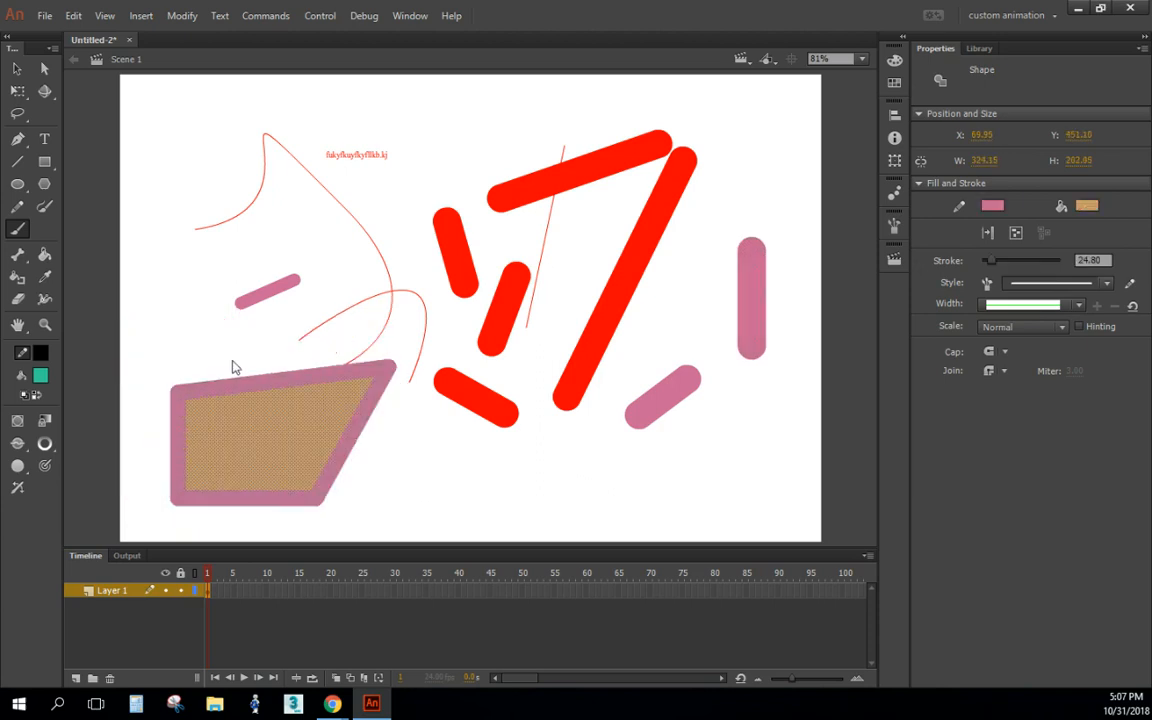
key("ctrl+z")
key("ctrl+z")
key("ctrl+z")
key("ctrl+z")
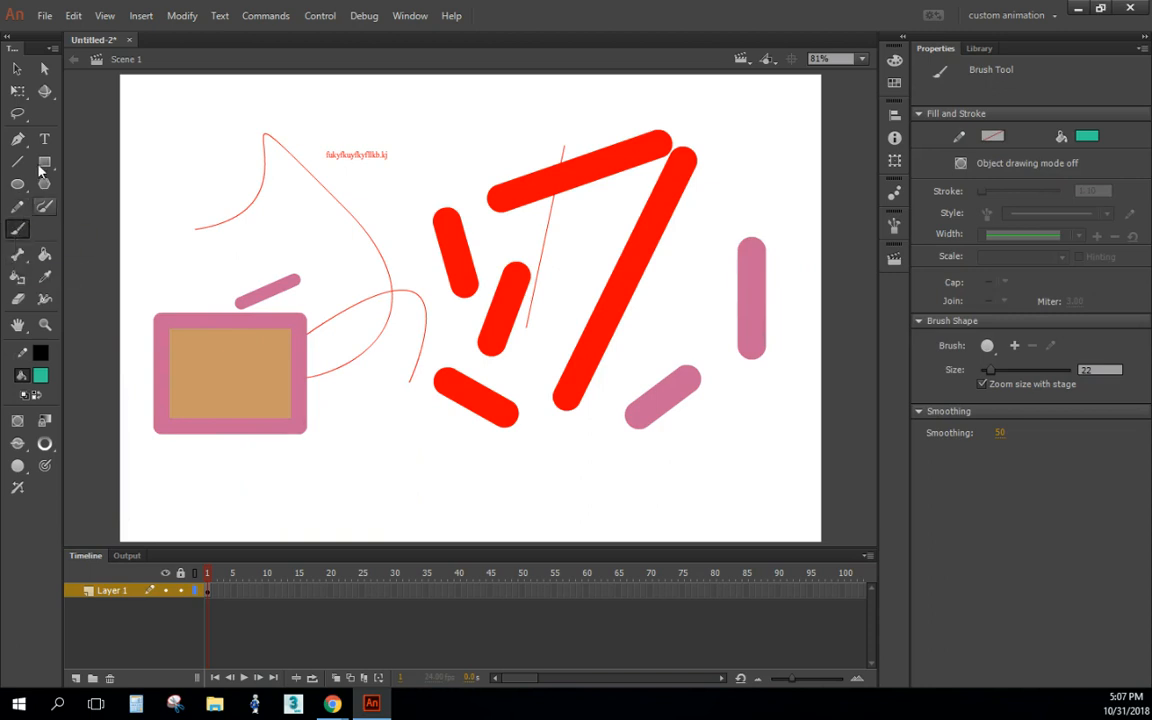
- Fill the area enclosed by the red curves beside the orange rectangle with teal using the Paint Bucket, undo it, and fill it again
left_click(45, 256)
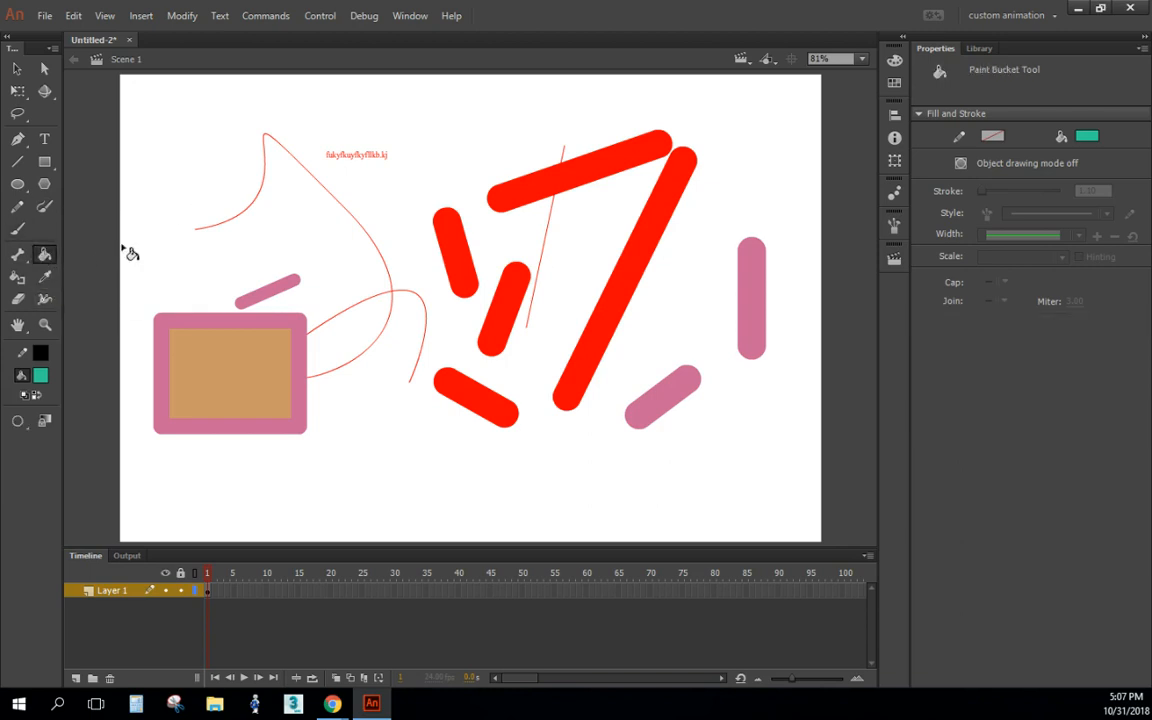
left_click(322, 326)
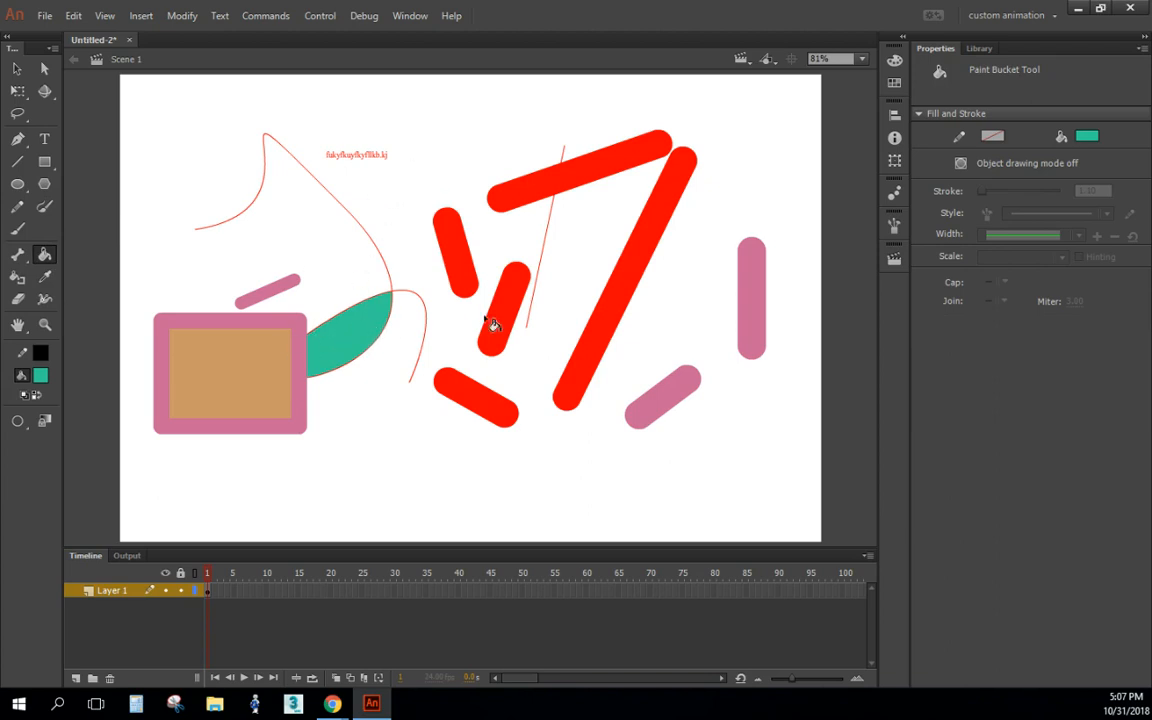
key("ctrl+z")
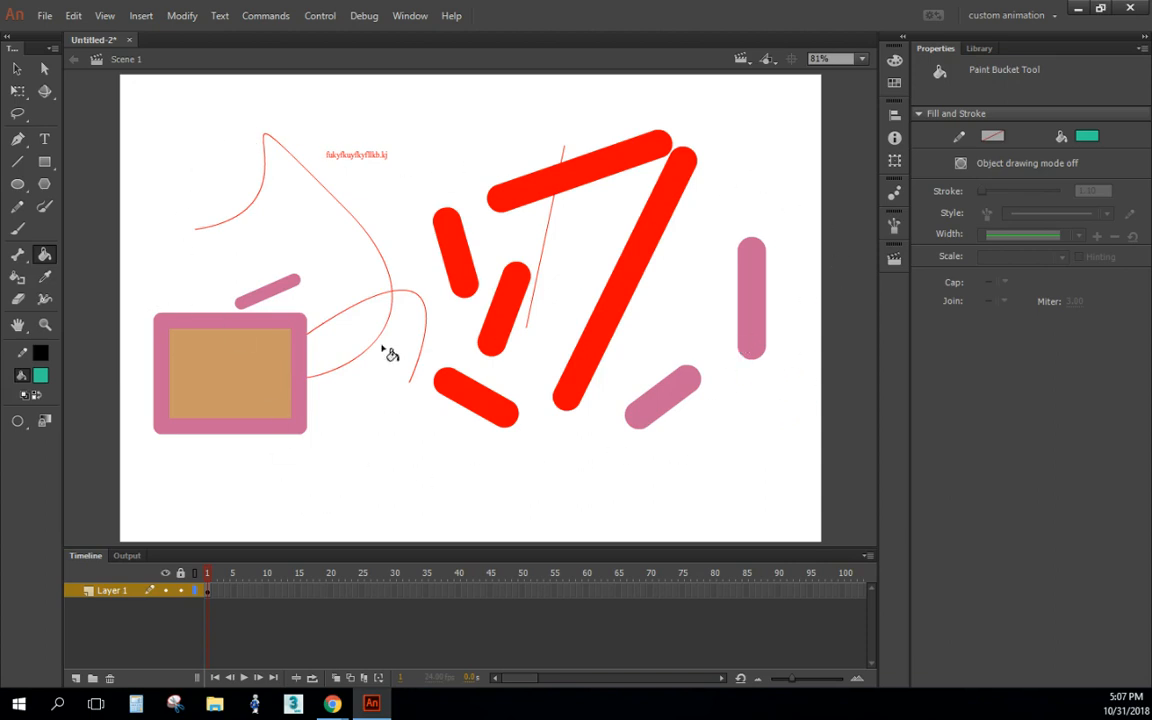
left_click(352, 340)
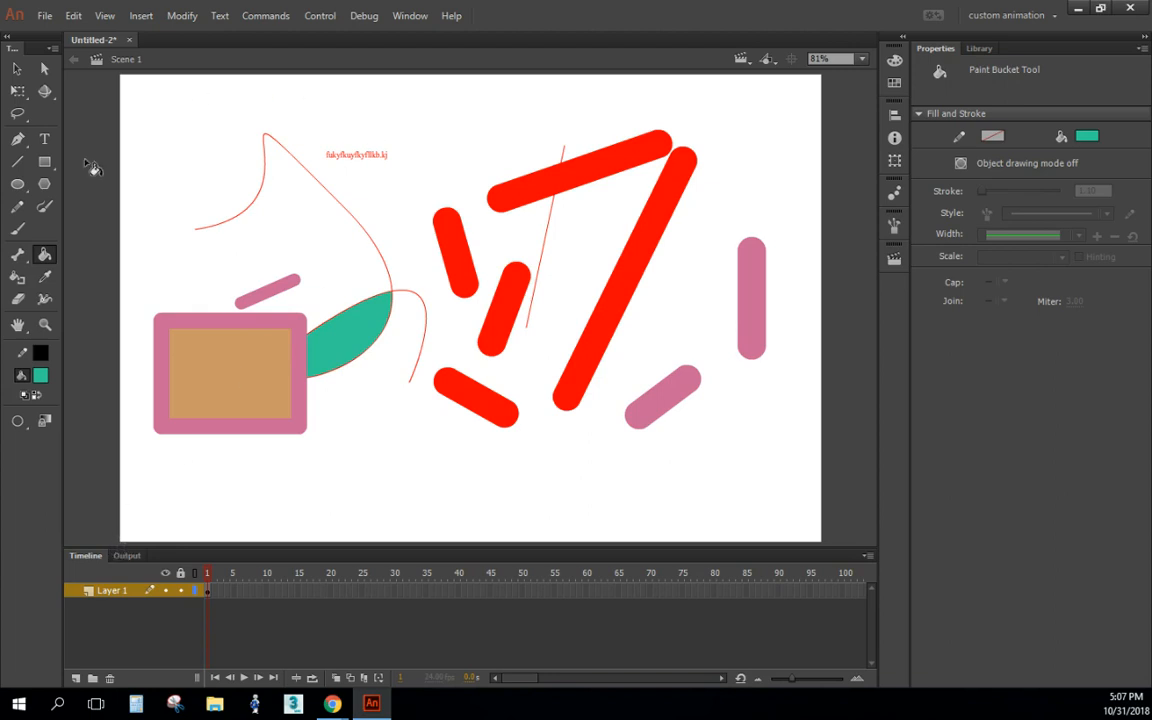
- Apply a black 1.10 stroke with the Ink Bottle to the rectangle's outline, the small pink line above it and four thick red lines
left_click(17, 277)
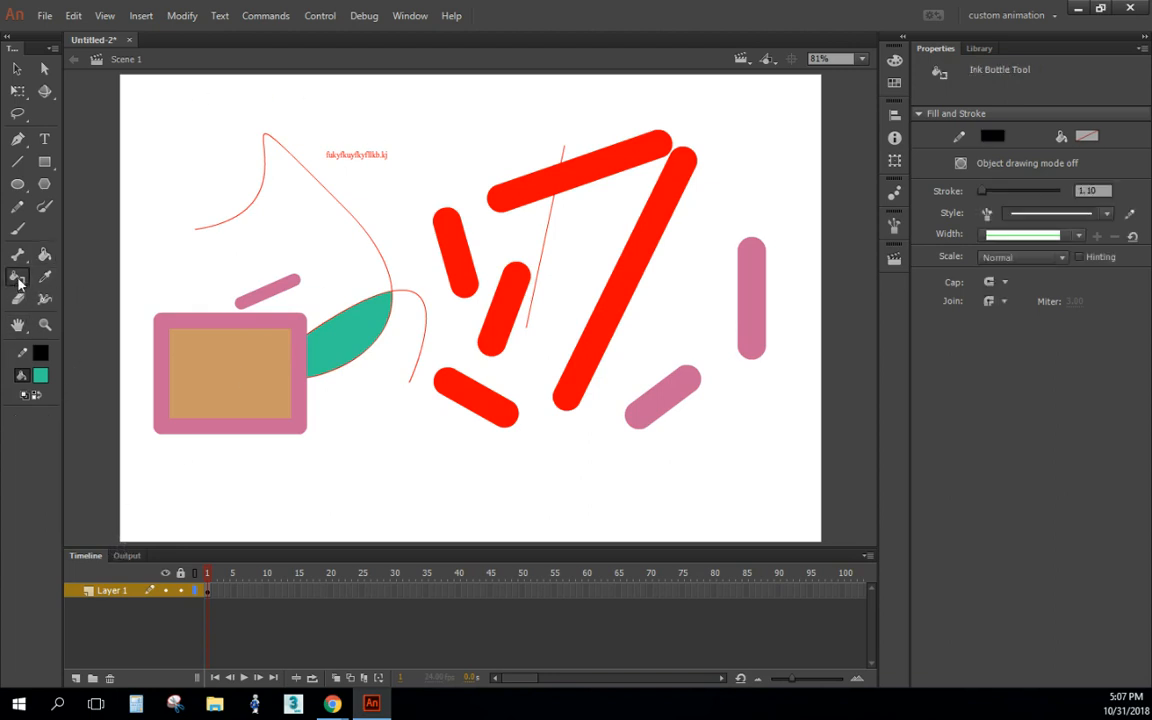
left_click(190, 324)
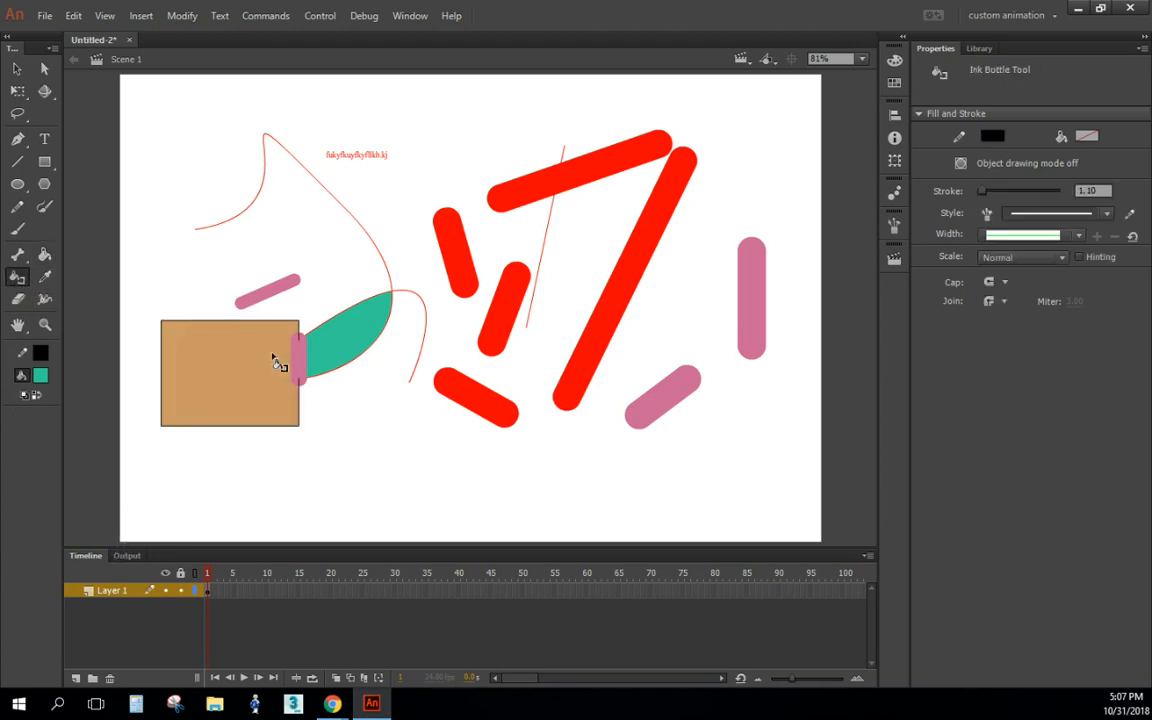
left_click(277, 290)
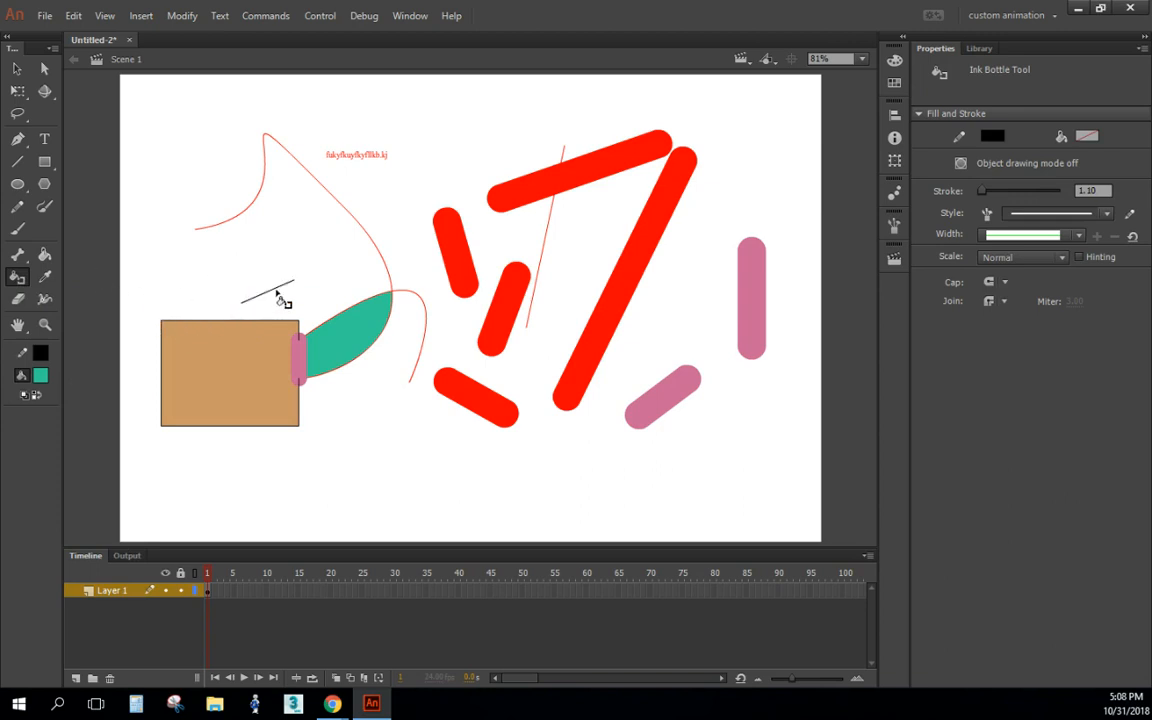
left_click(510, 298)
left_click(454, 250)
left_click(575, 173)
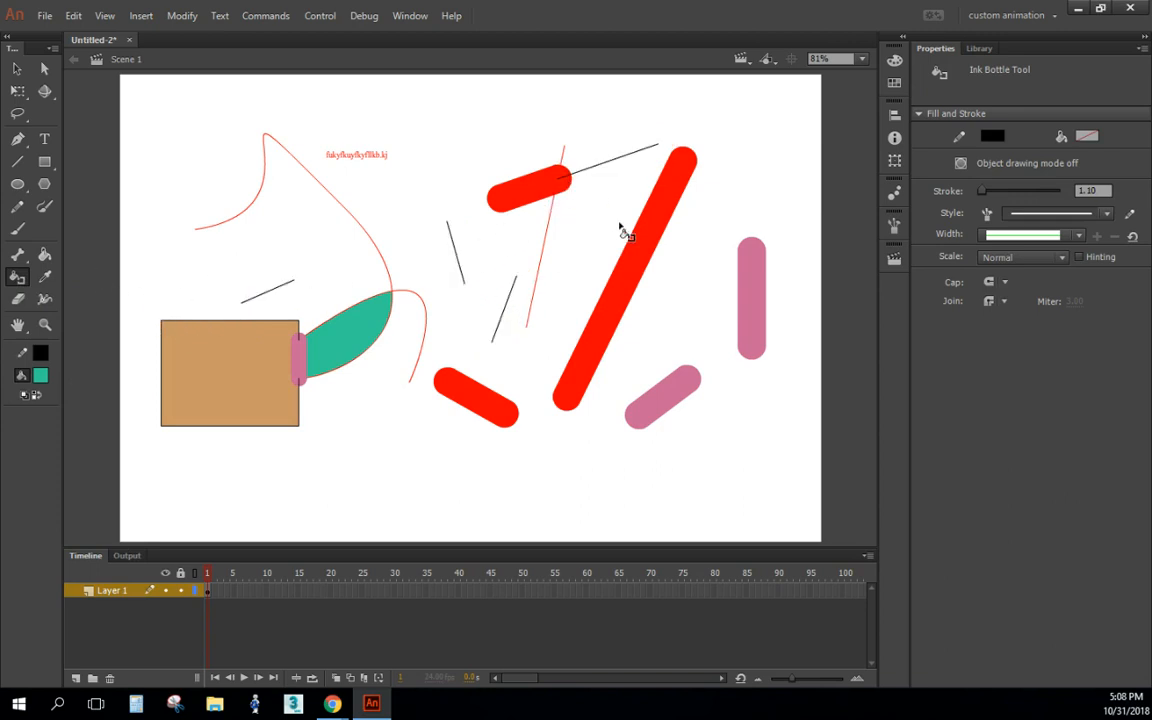
left_click(630, 245)
left_click(487, 182)
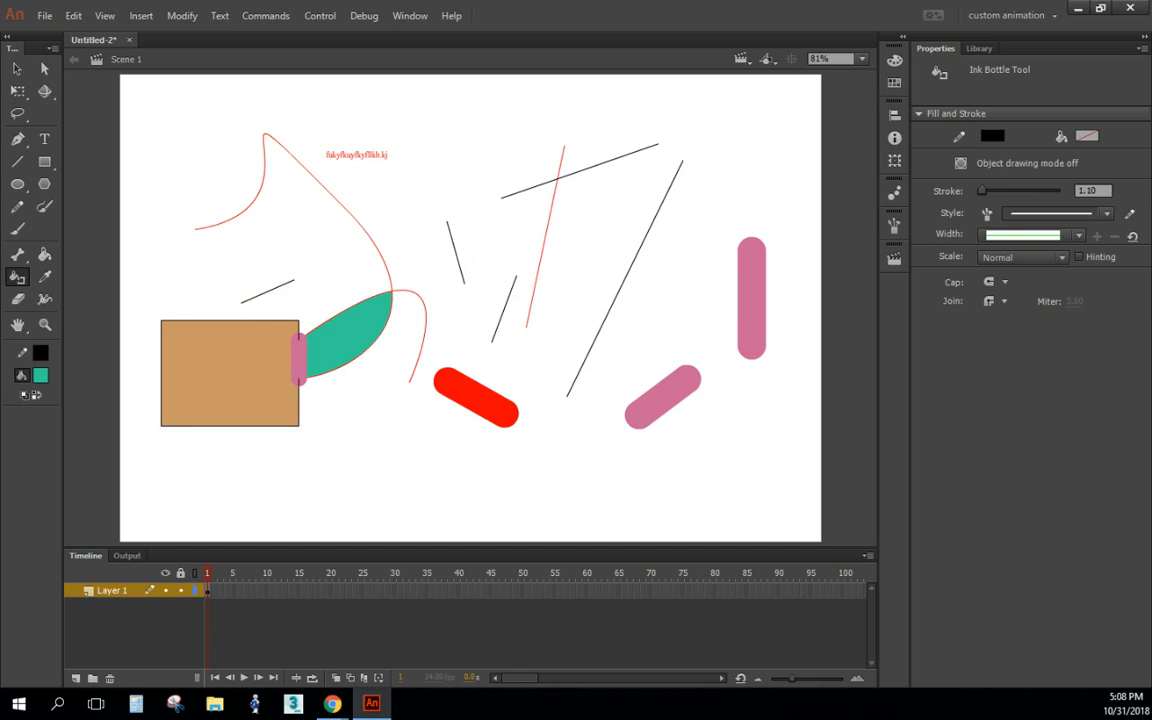
- Sample the rectangle's orange fill and the leaf shape's teal fill with the Eyedropper, and fill the rectangle with the teal
left_click(45, 278)
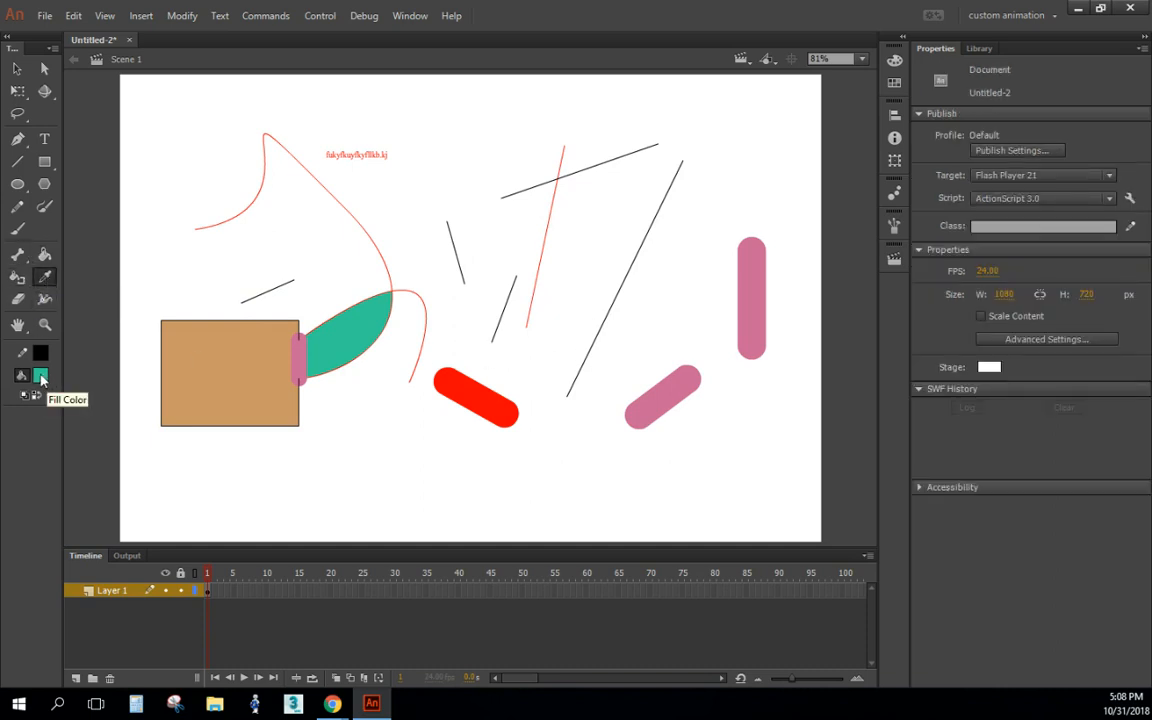
left_click(198, 364)
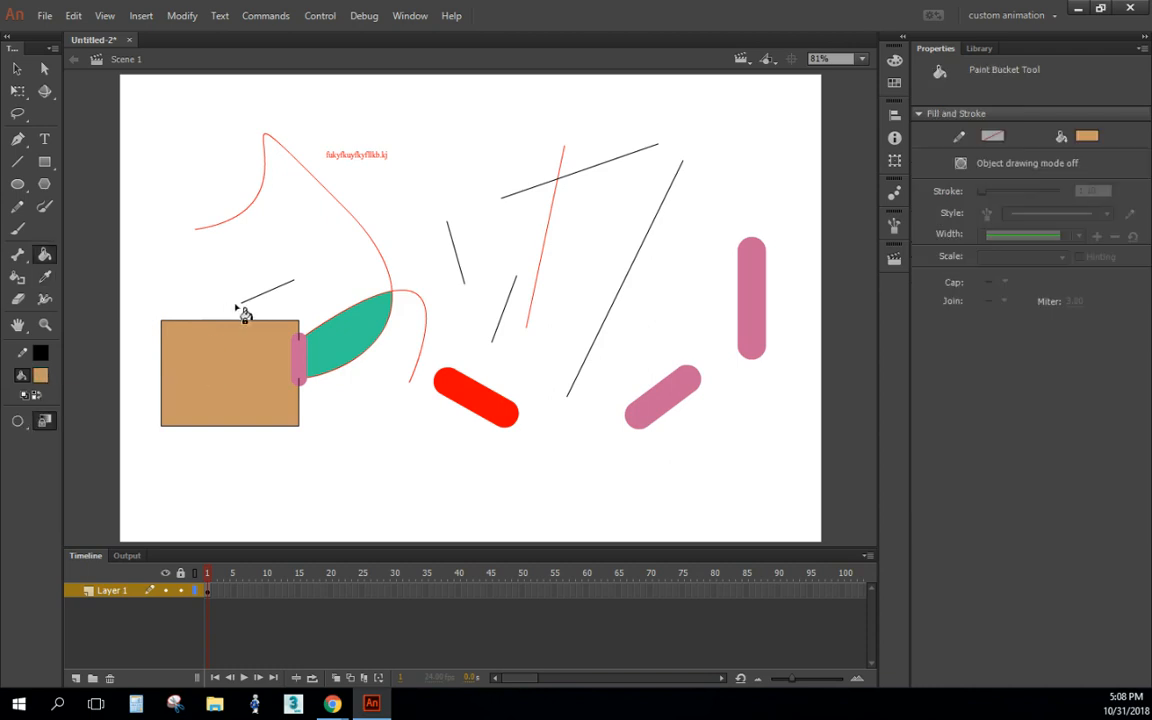
left_click(44, 276)
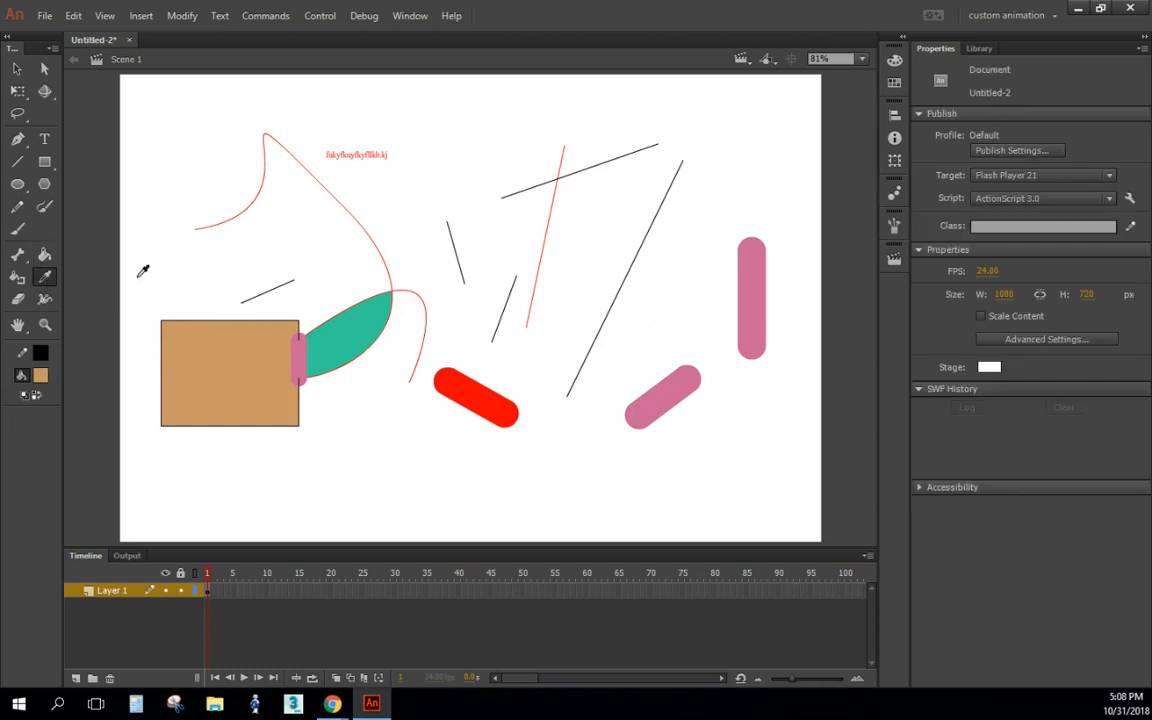
left_click(358, 314)
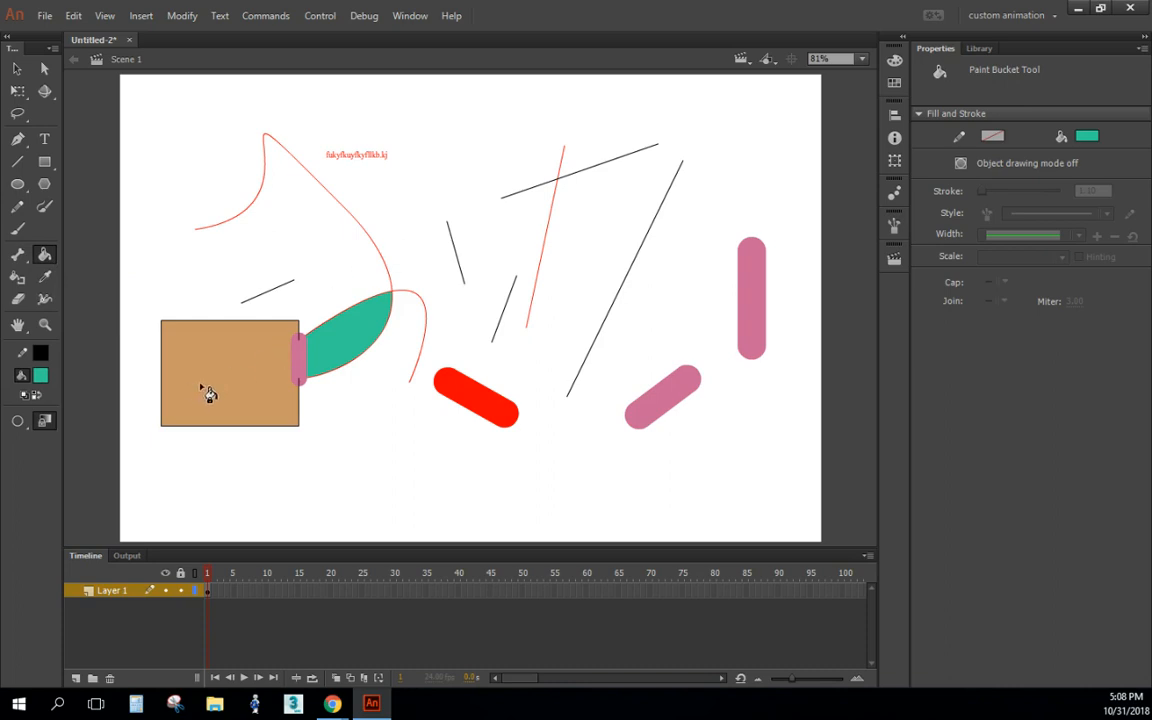
left_click(266, 416)
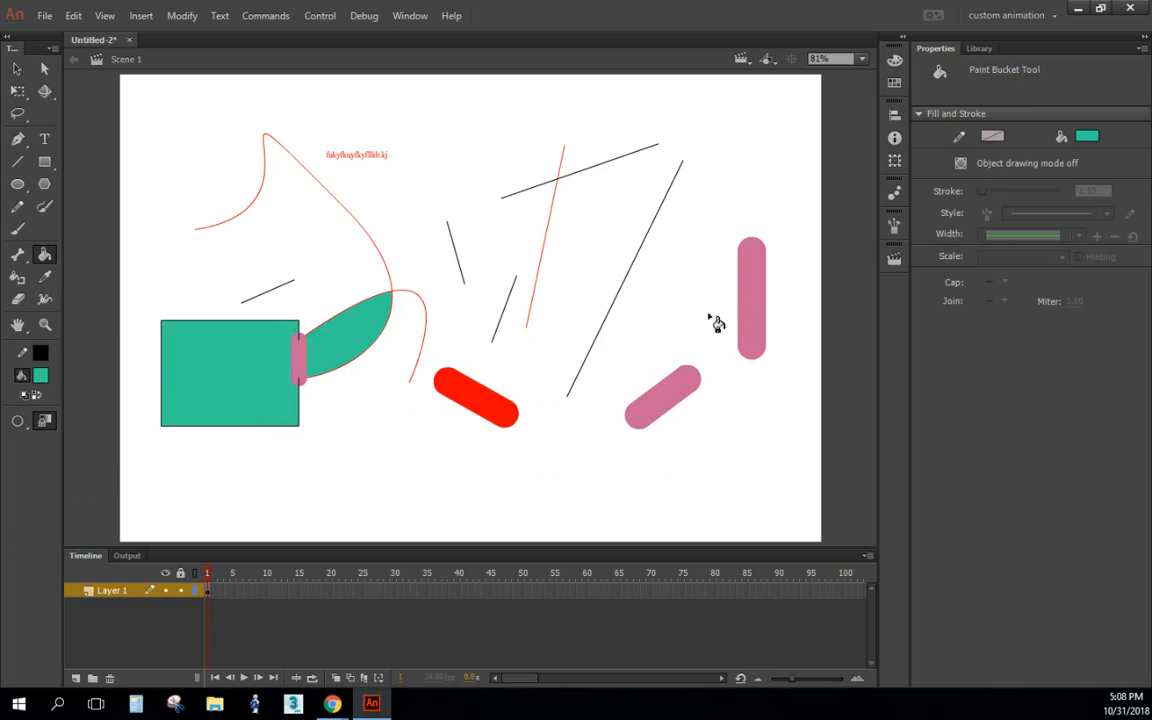
- Erase a patch inside the teal leaf shape using the Eraser in Erase Normal mode
left_click(17, 300)
left_click(18, 421)
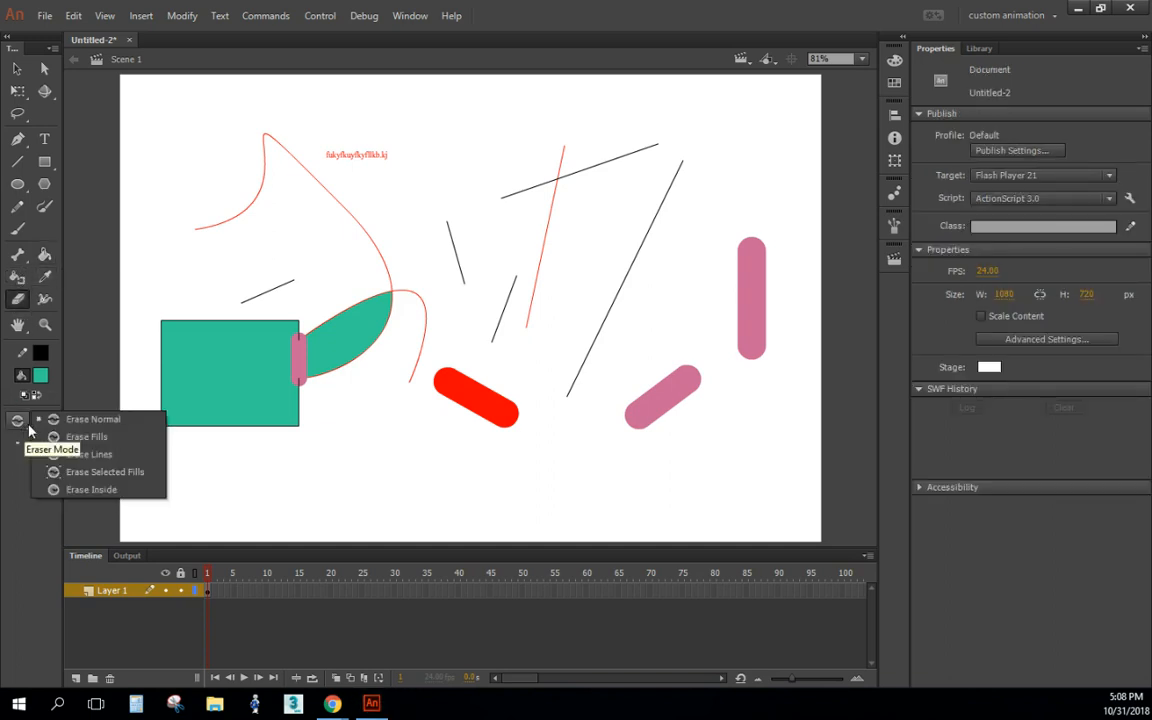
left_click(85, 419)
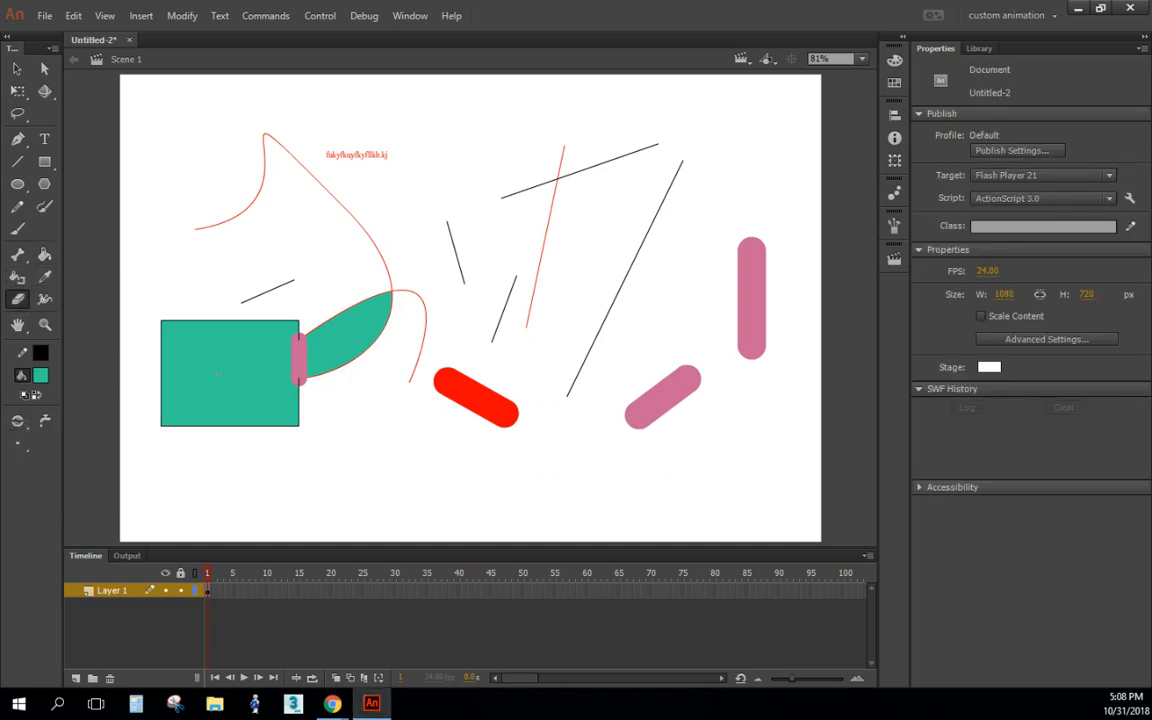
mouse_move(350, 328)
left_mouse_down()
mouse_move(325, 334)
mouse_move(365, 322)
left_mouse_up()
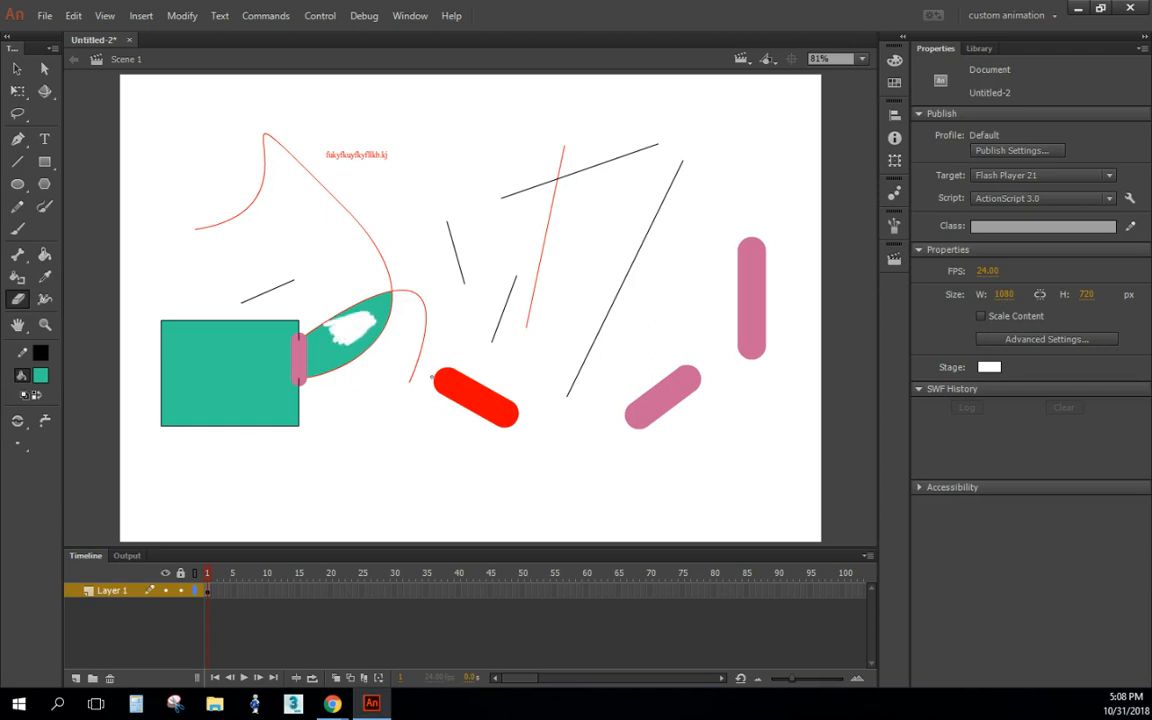
- Erase the upper-left end of the remaining thick red line, undoing trial strokes, and switch to a larger square eraser
mouse_move(432, 376)
left_mouse_down()
mouse_move(468, 385)
mouse_move(456, 394)
mouse_move(467, 377)
left_mouse_up()
key("ctrl+z")
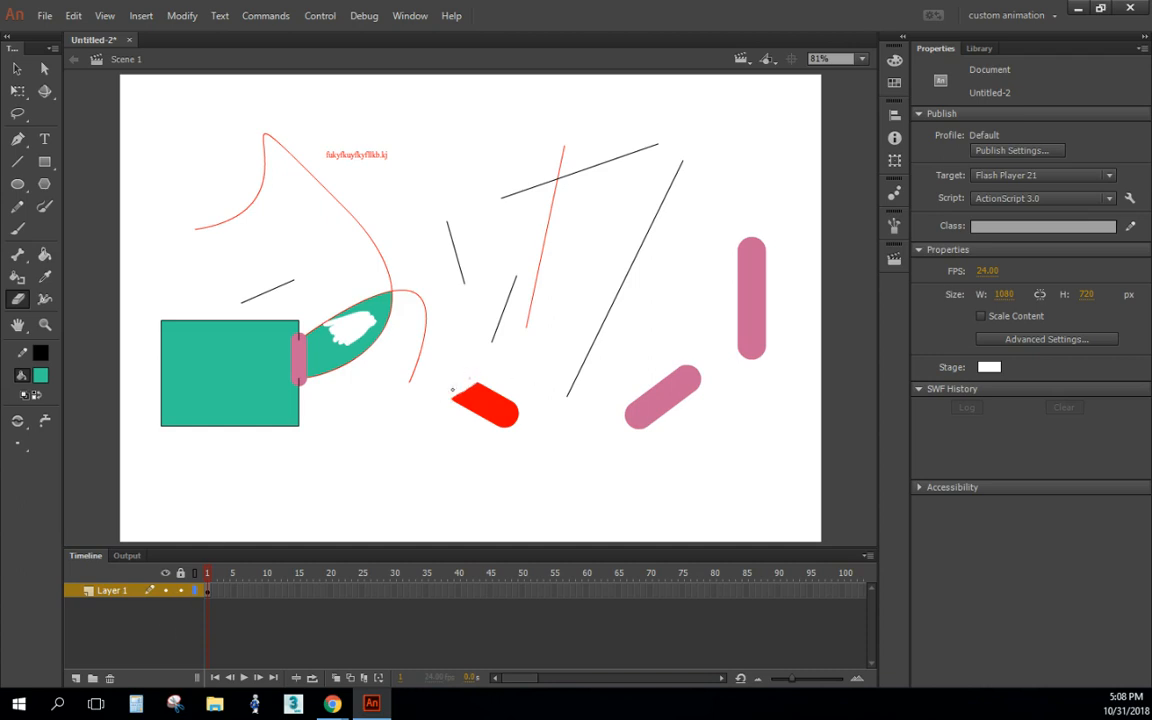
key("ctrl+z")
mouse_move(451, 389)
left_mouse_down()
mouse_move(484, 370)
mouse_move(448, 403)
mouse_move(484, 364)
mouse_move(466, 397)
left_mouse_up()
key("ctrl+z")
key("]")
key("]")
key("]")
key("]")
key("]")
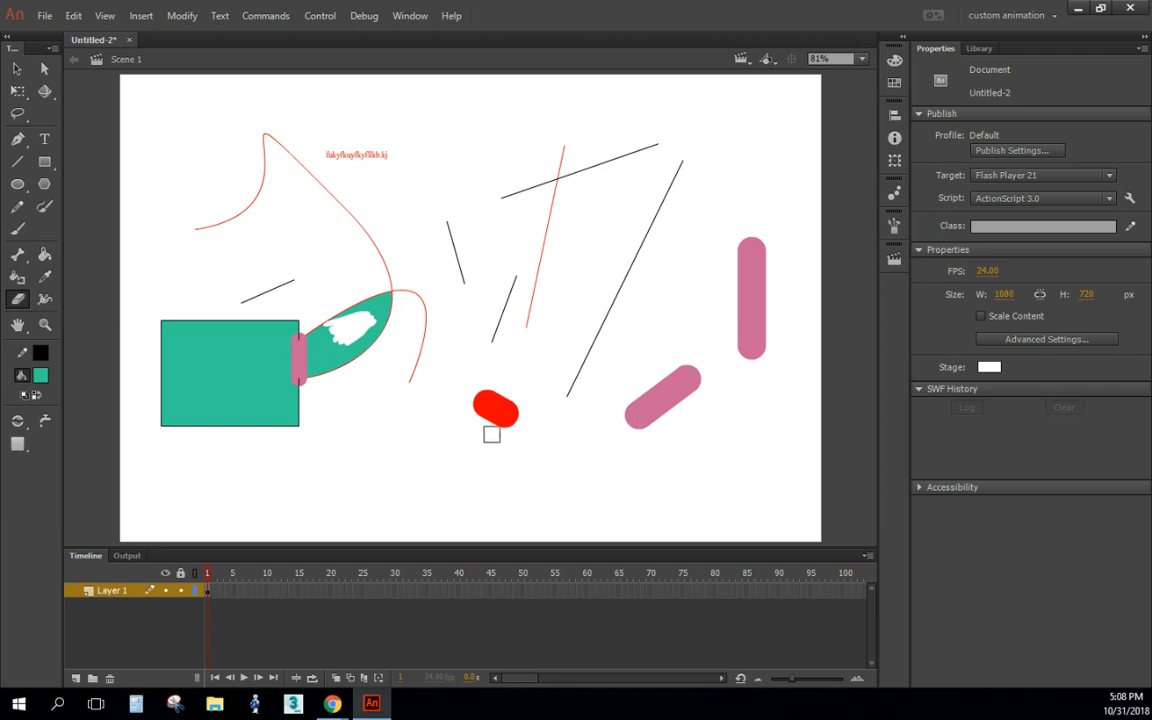
- Erase the rest of the thick red line with a large round eraser
key("[")
key("[")
key("[")
key("[")
key("[")
mouse_move(494, 389)
left_mouse_down()
mouse_move(486, 381)
mouse_move(444, 458)
mouse_move(489, 391)
mouse_move(481, 419)
mouse_move(504, 399)
mouse_move(510, 418)
left_mouse_up()
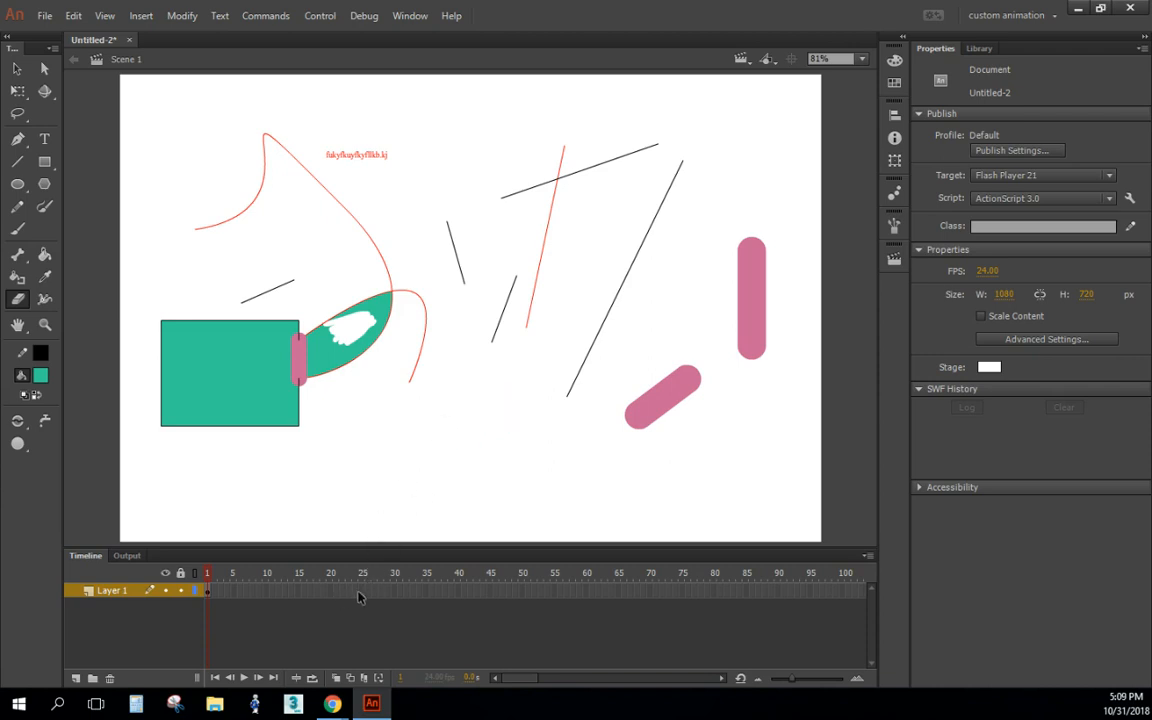
- Flare the middle of the short diagonal pink line with the Width tool, adjusting its thickness at two points
left_click(44, 298)
left_click_drag(669, 404, 701, 472)
left_click_drag(674, 393, 612, 442)
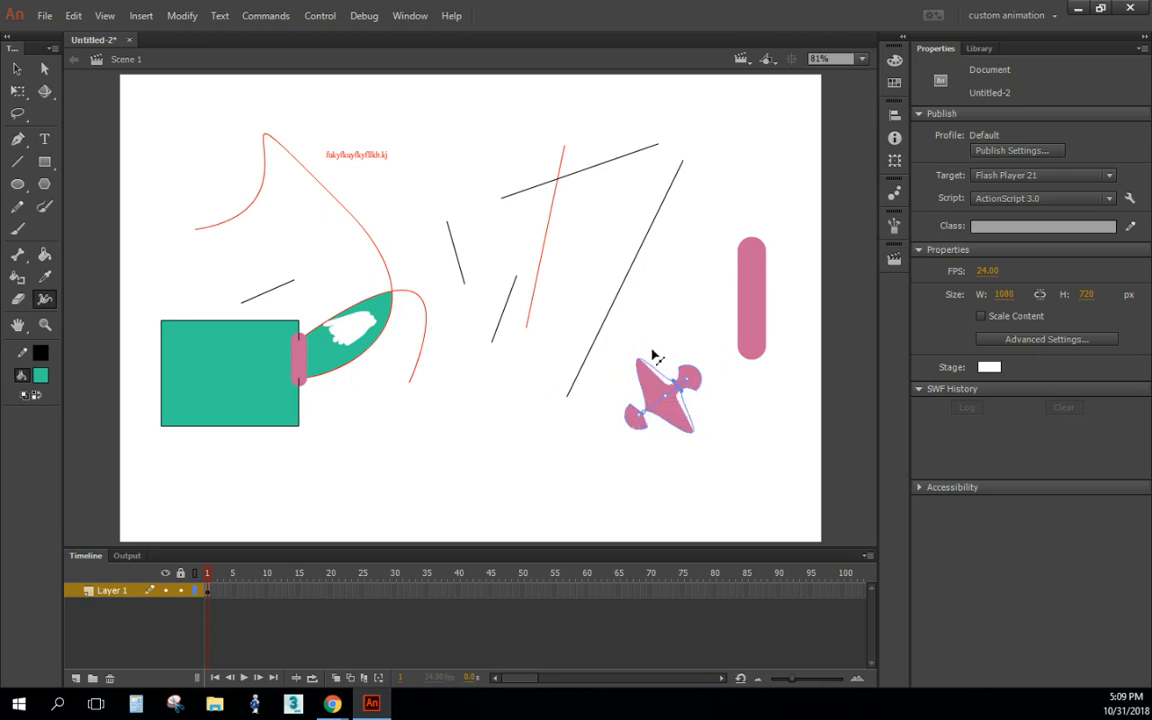
- Zoom in on the stage and pan across the teal shapes with the Hand tool, and show the tool's Rotation variant
left_click(17, 324)
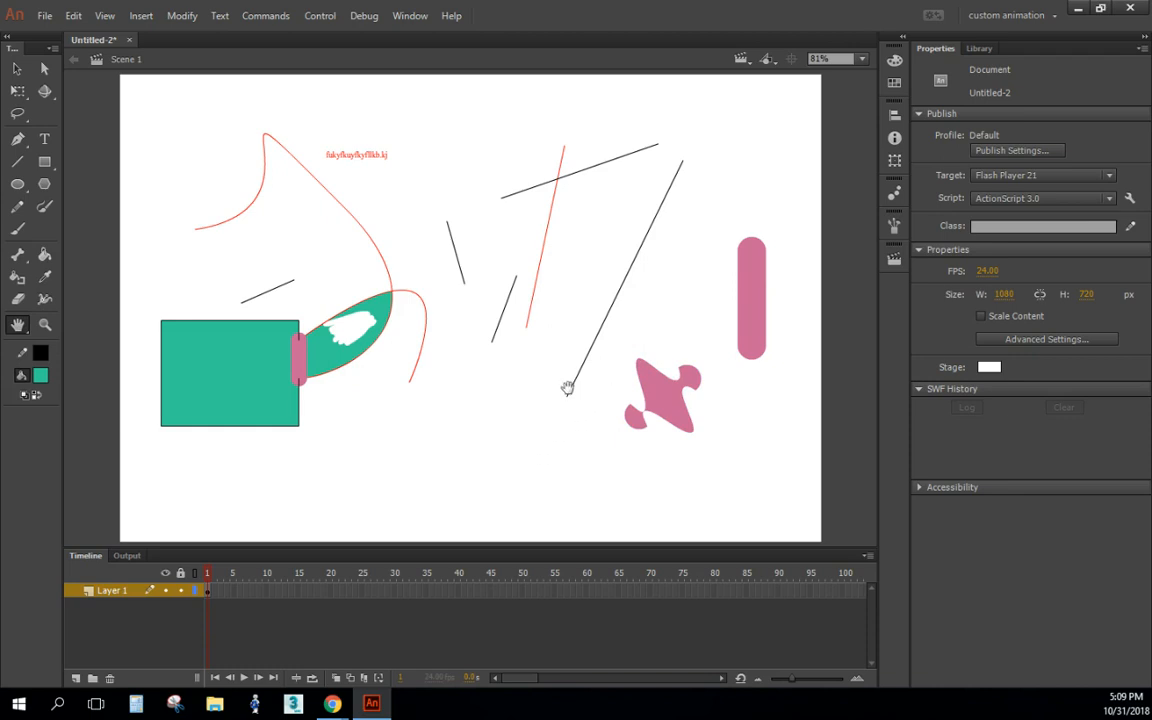
scroll(568, 391, "up", 6)
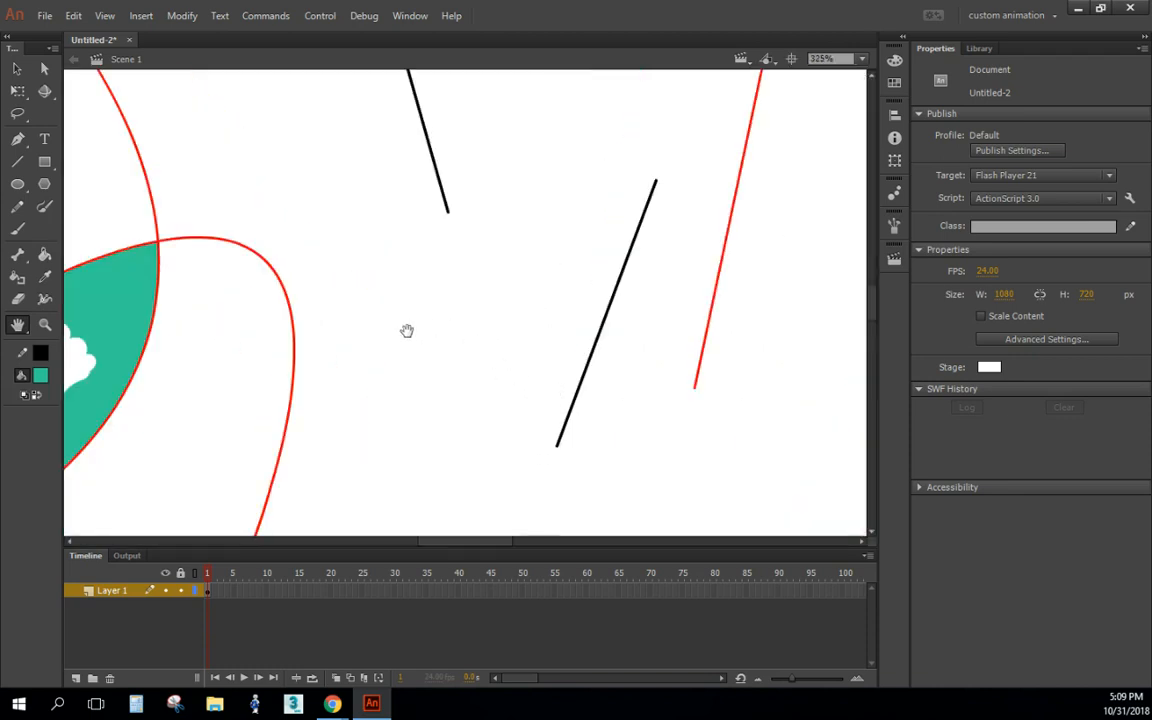
left_click_drag(386, 414, 581, 375)
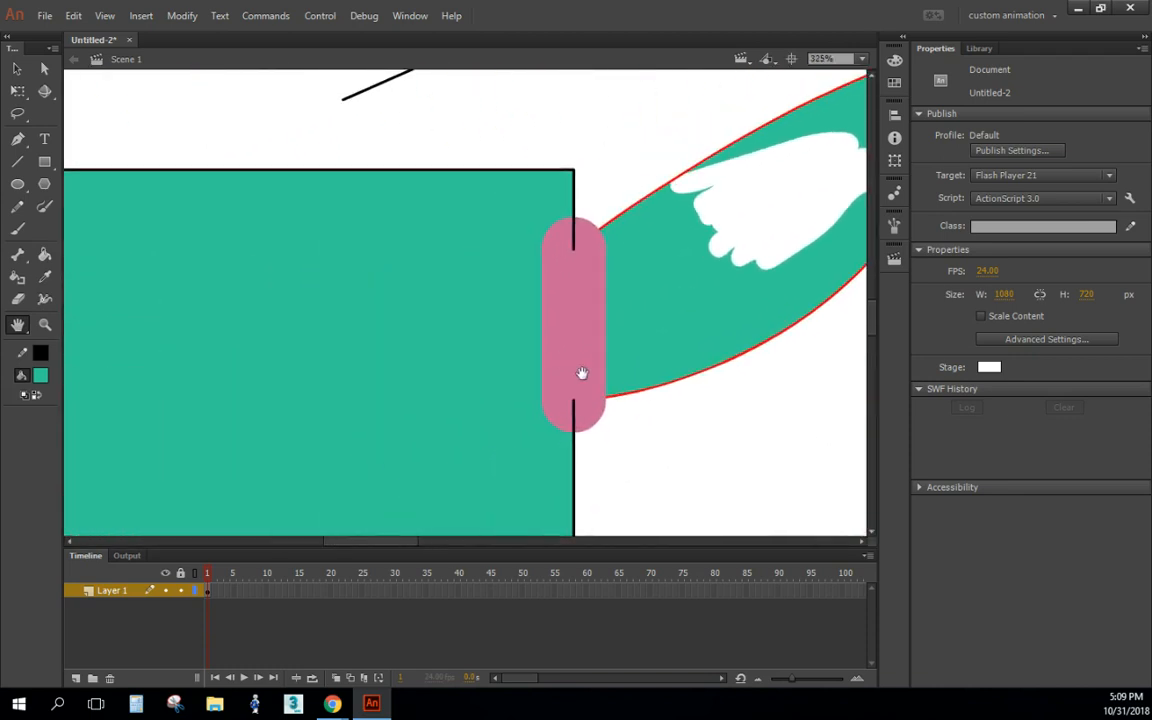
left_click_drag(298, 391, 115, 441)
left_click_drag(443, 334, 255, 375)
left_click_drag(514, 352, 403, 391)
left_click(20, 327)
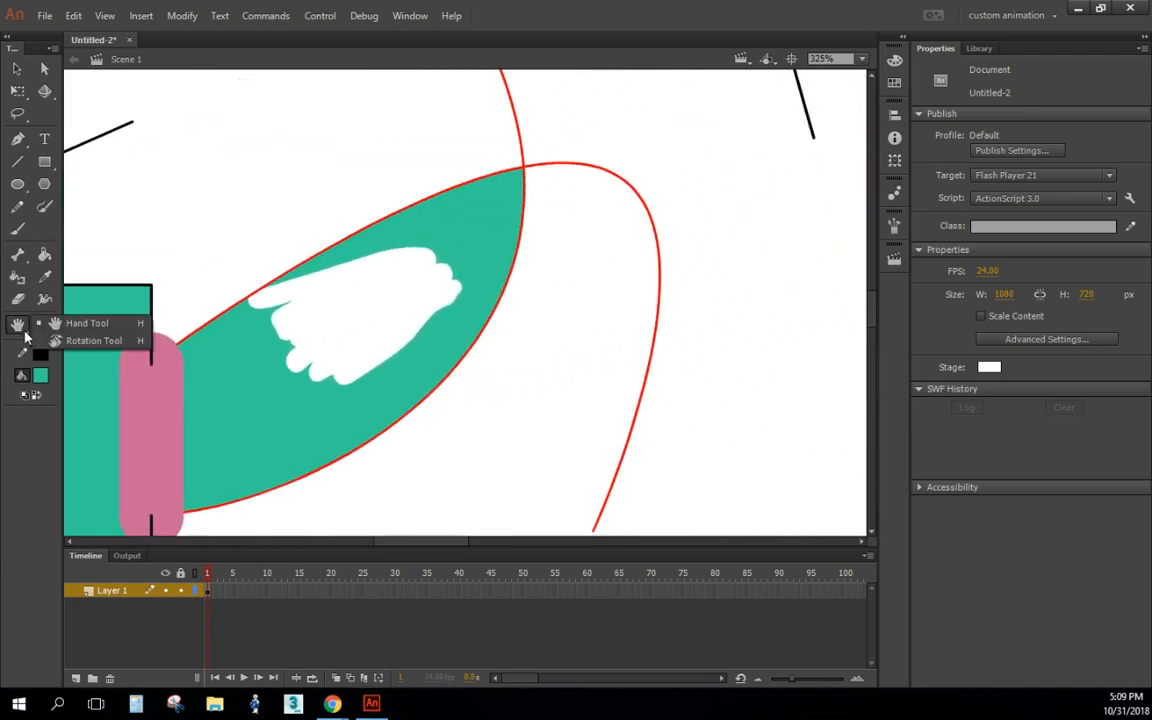
left_click(22, 330)
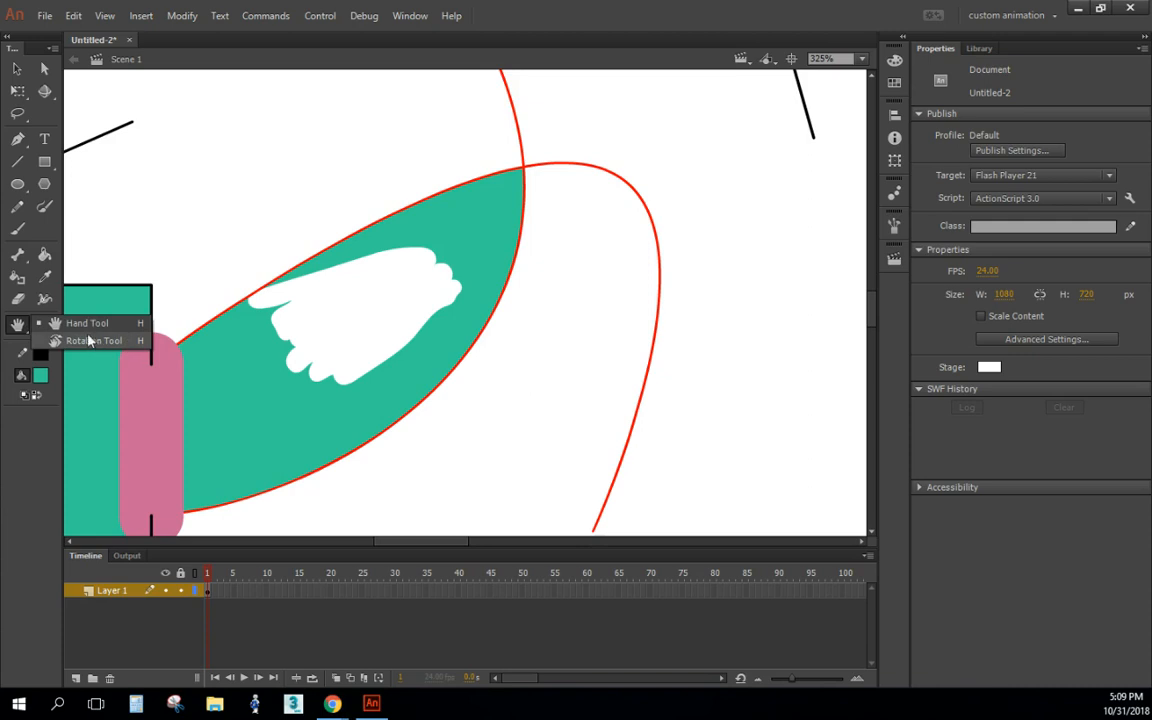
- Magnify the area where the teal rectangle, pink stroke and leaf shape meet, using the Zoom tool
left_click(44, 324)
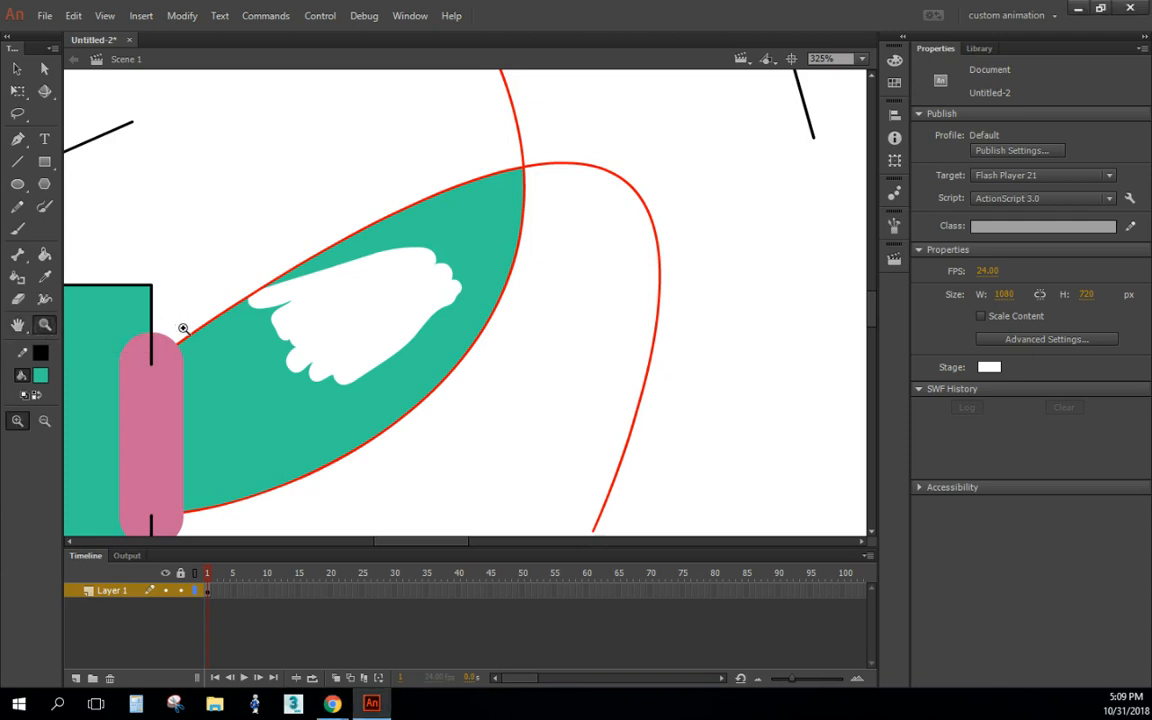
left_click_drag(459, 357, 118, 222)
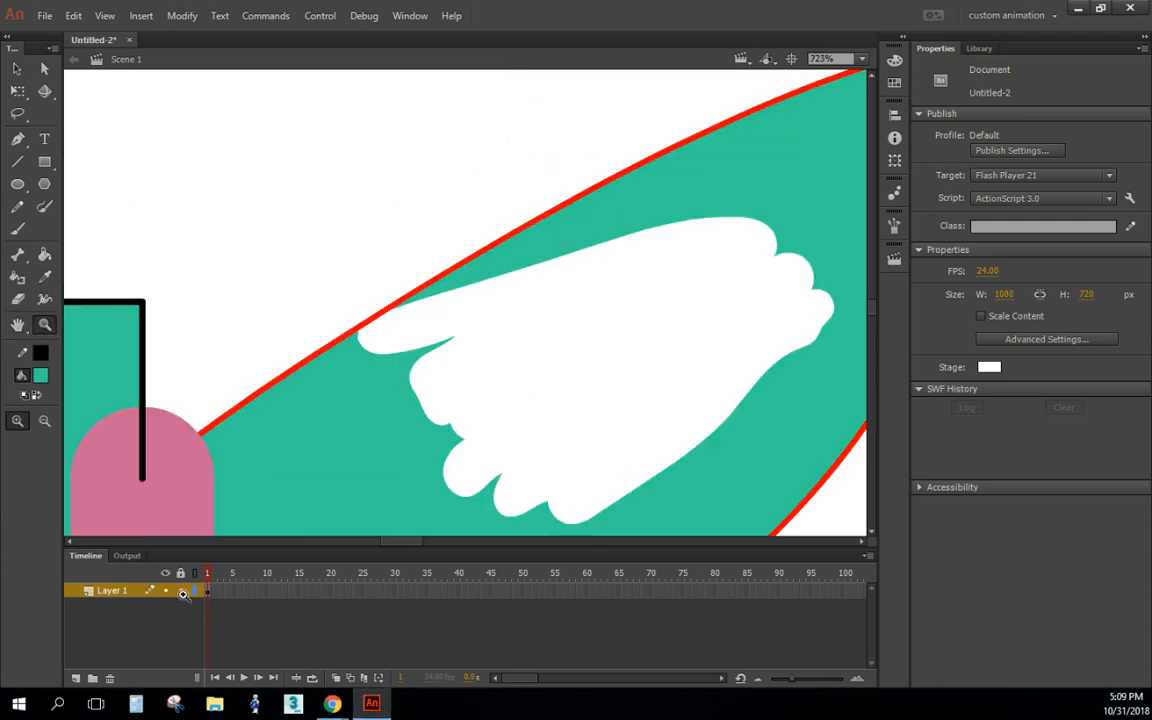
right_click(383, 364)
key("Escape")
left_click(253, 379)
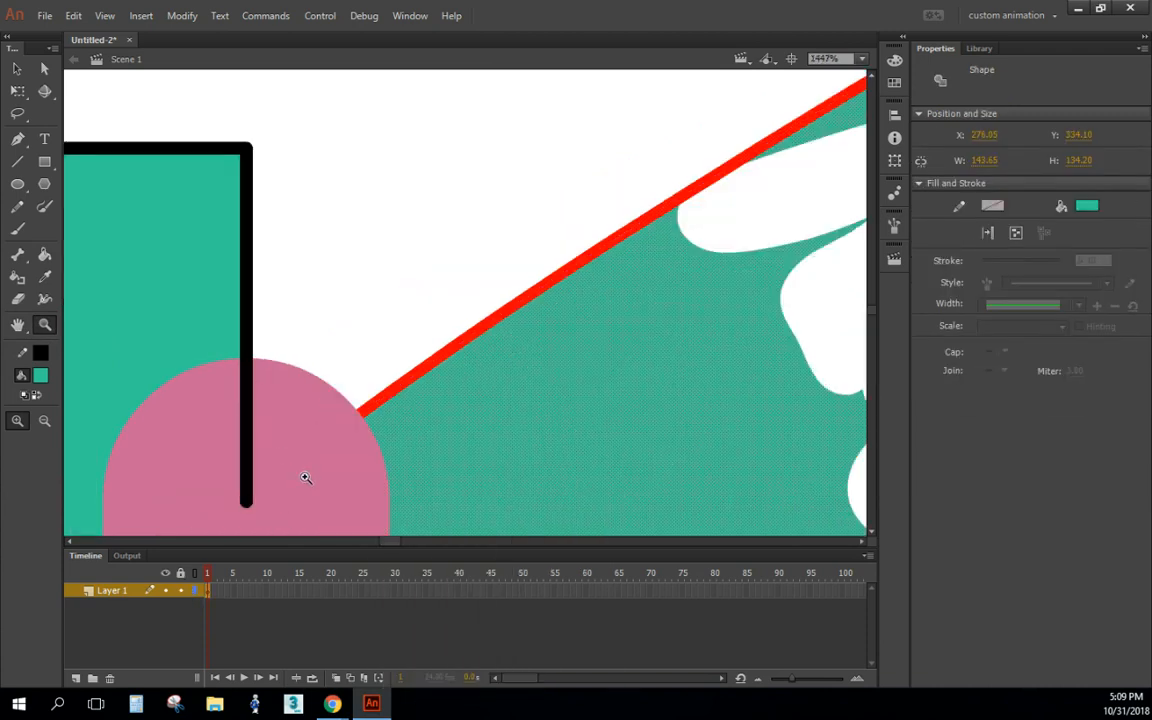
- Zoom back out from the magnified artwork and fit the whole stage in the window
key("ctrl+minus")
key("ctrl+minus")
key("ctrl+minus")
key("ctrl+minus")
key("ctrl+minus")
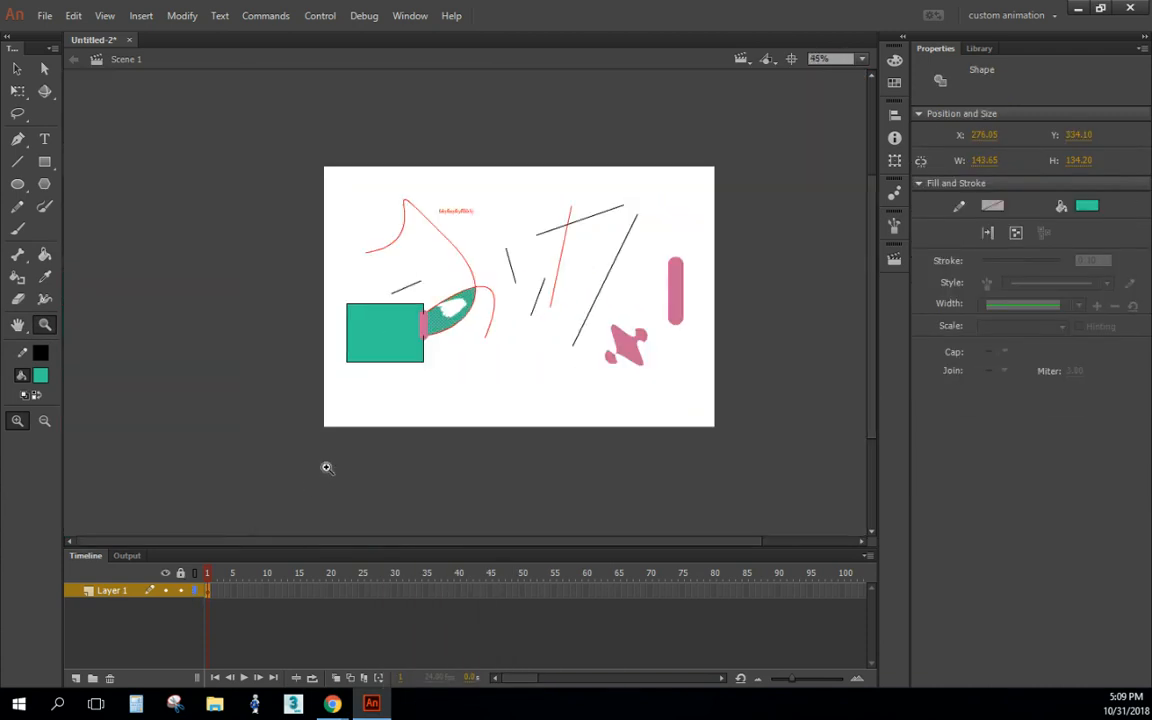
left_click(859, 60)
left_click(840, 77)
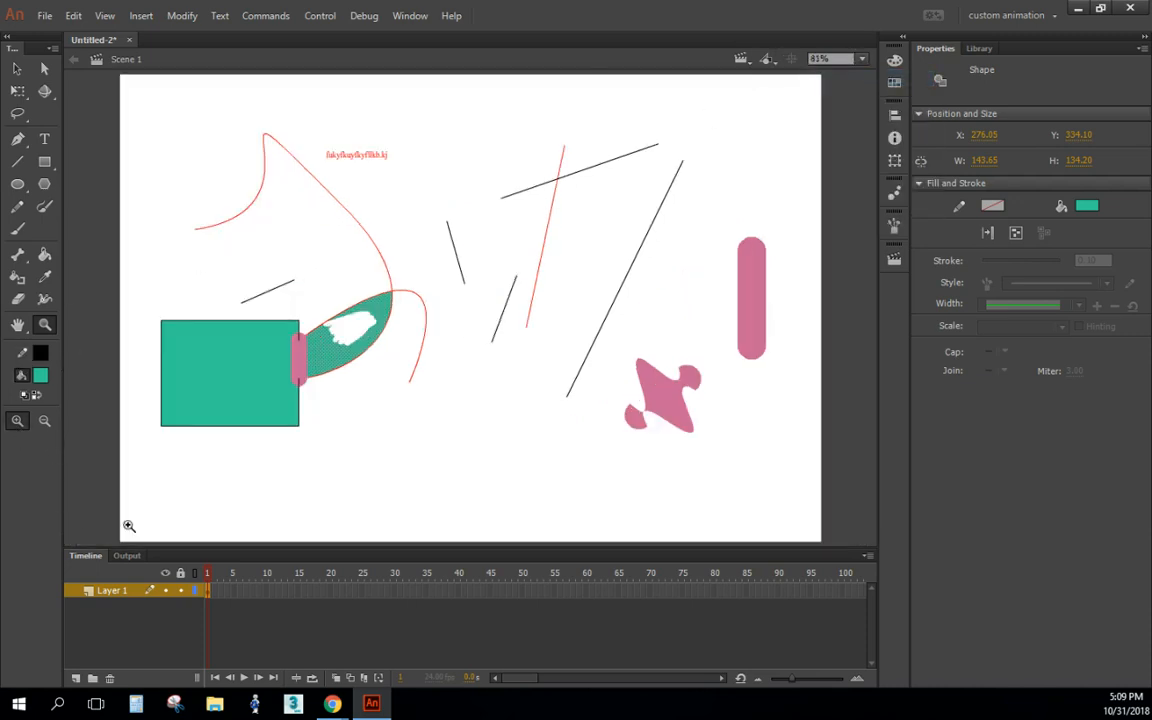
- Zoom the stage out once with the Zoom tool's reduce mode and back in with its enlarge mode
left_click(44, 423)
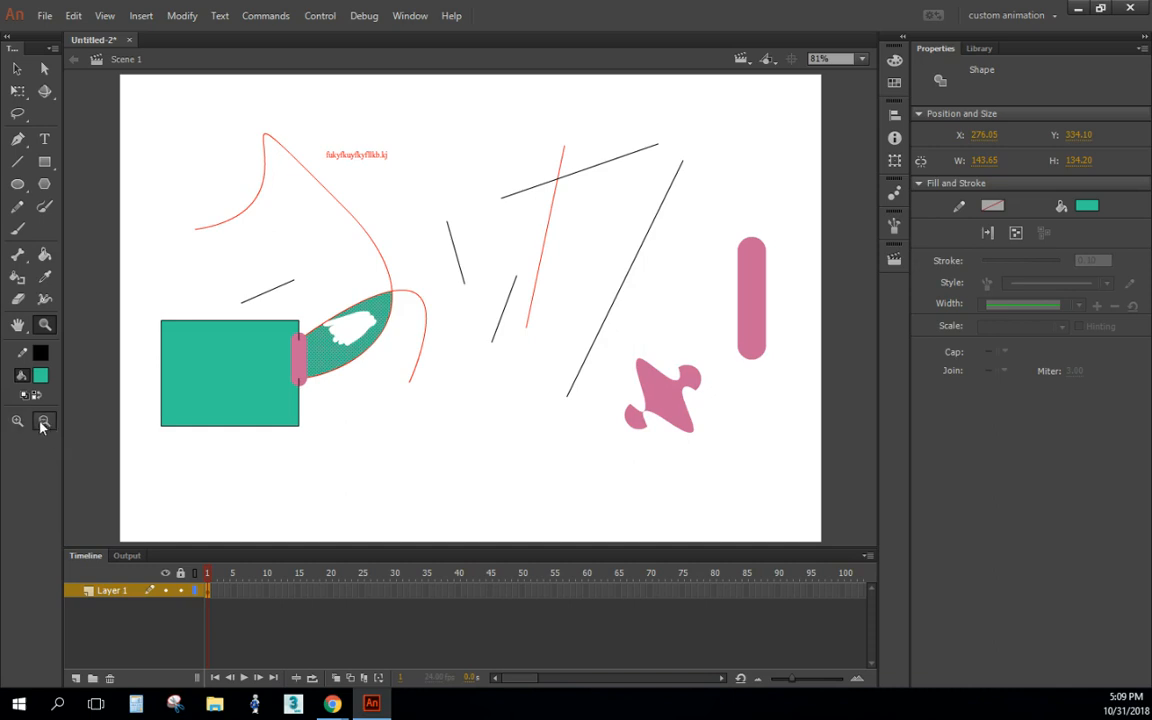
left_click(141, 415)
left_click(18, 421)
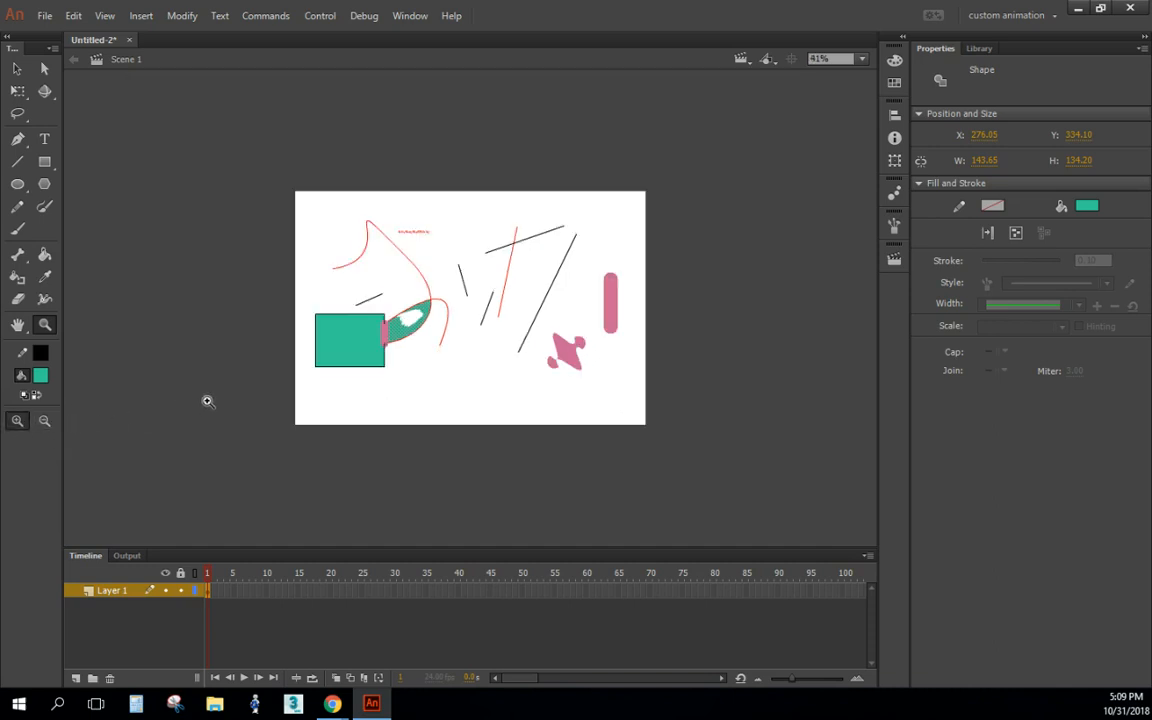
left_click(230, 402)
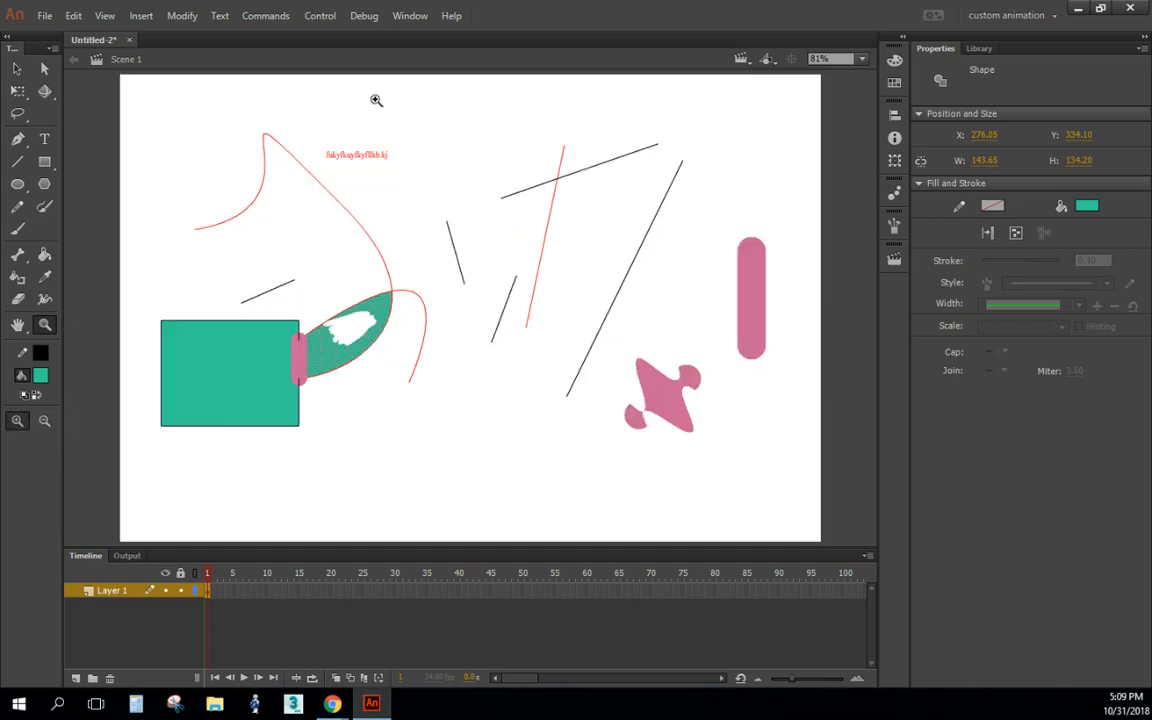